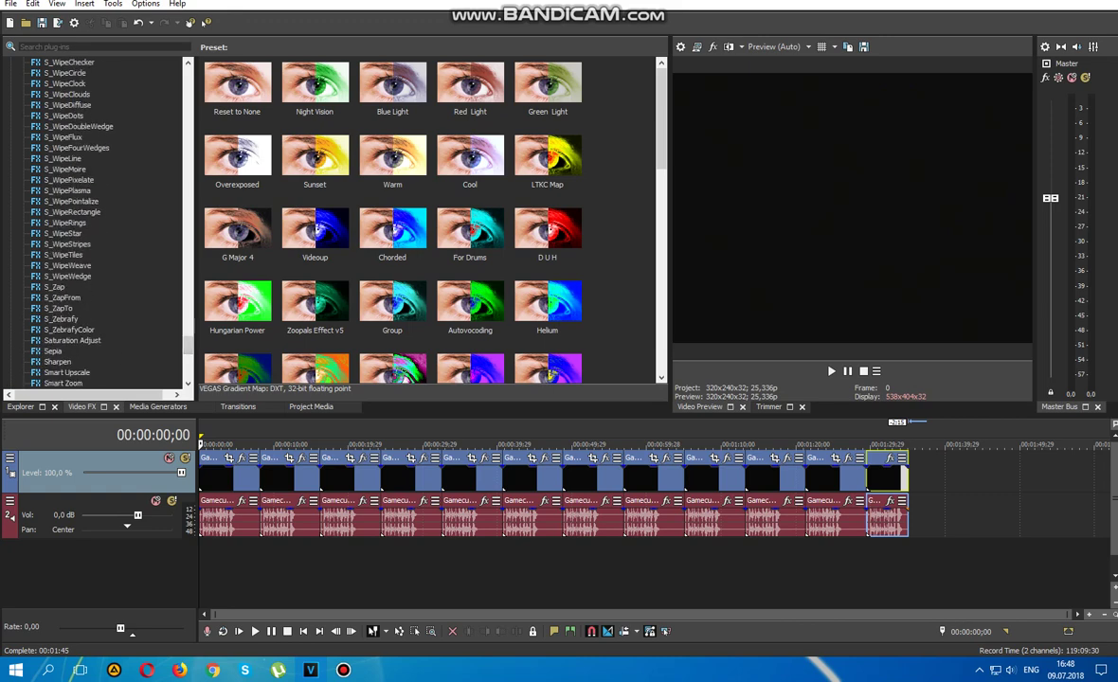
Apply the S_Zebrafy video effect with its default preset to the first clip on the video track.
{"action": "left_click", "coordinate": [60, 320]}
{"action": "left_click", "coordinate": [237, 87]}
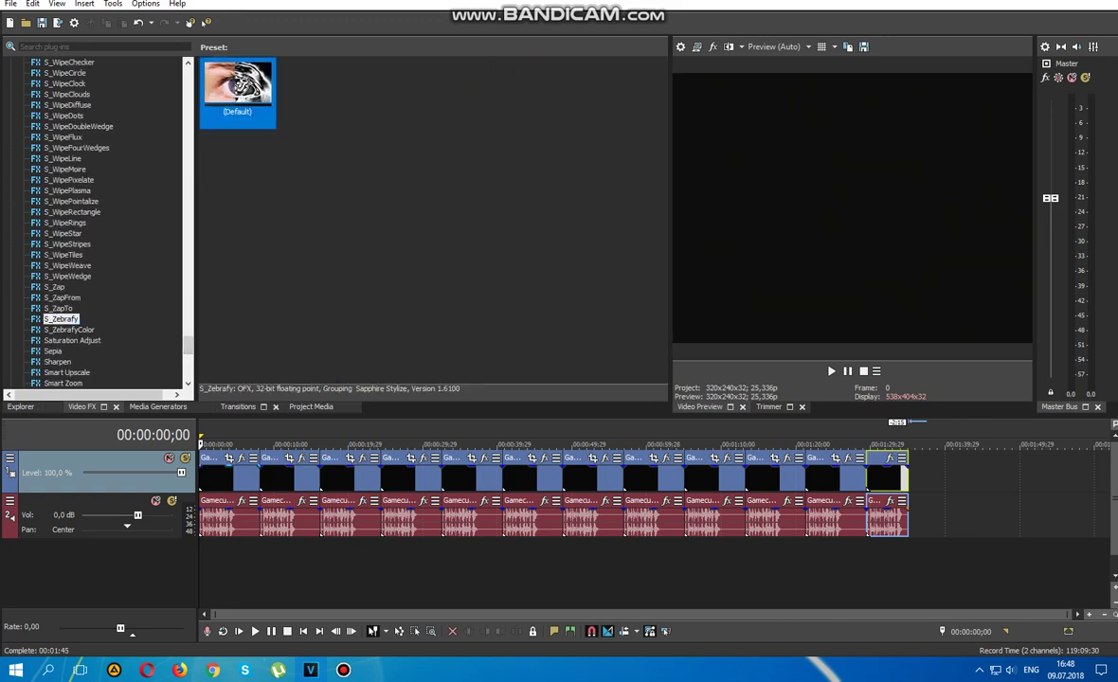
{"action": "left_click_drag", "start_coordinate": [237, 87], "coordinate": [224, 478]}
Add the Swirl effect with the "Низкий водоворот, по часовой стрелке" preset to the first clip's effect chain.
{"action": "scroll", "coordinate": [95, 223], "scroll_direction": "down", "scroll_amount": 6}
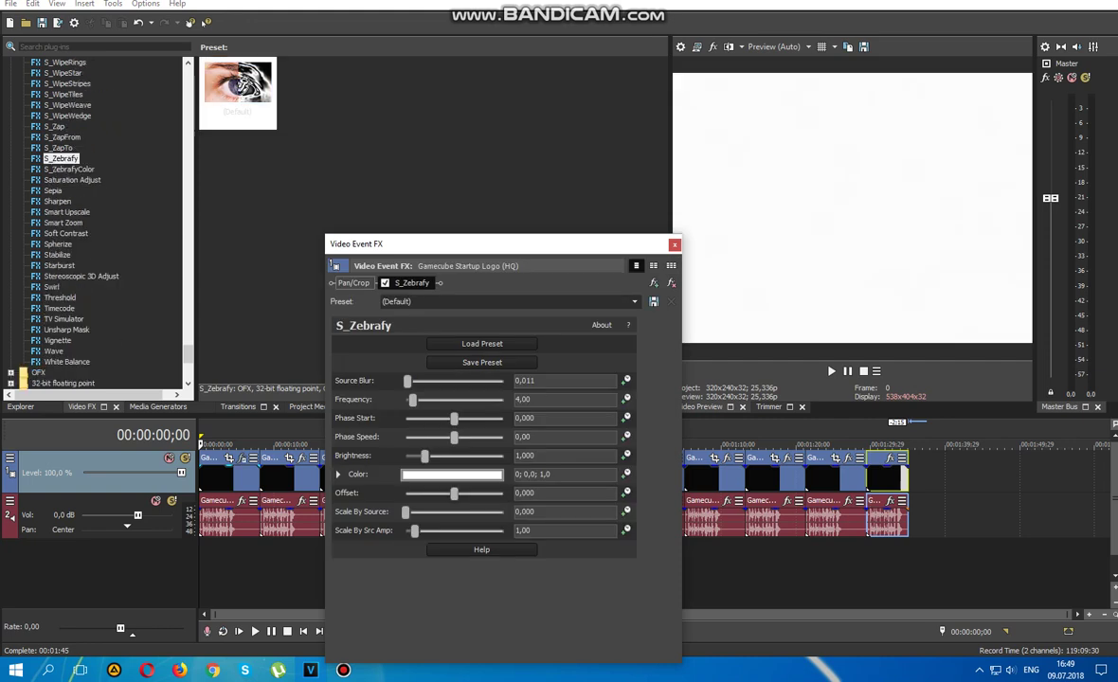
{"action": "left_click", "coordinate": [51, 255]}
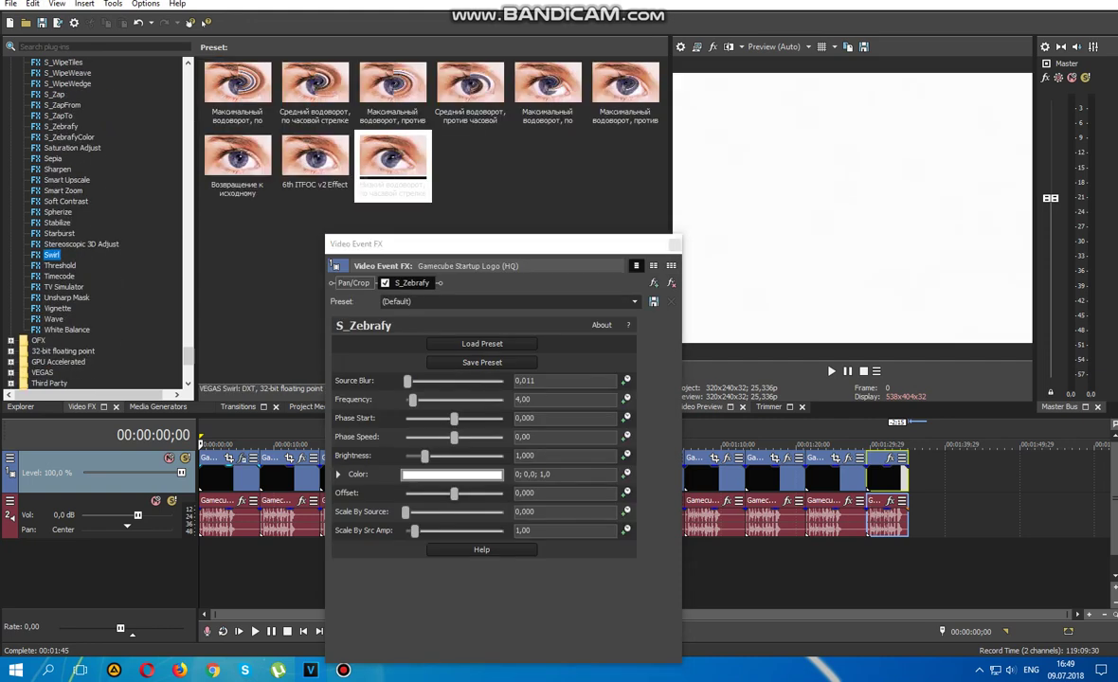
{"action": "left_click_drag", "start_coordinate": [392, 163], "coordinate": [464, 326]}
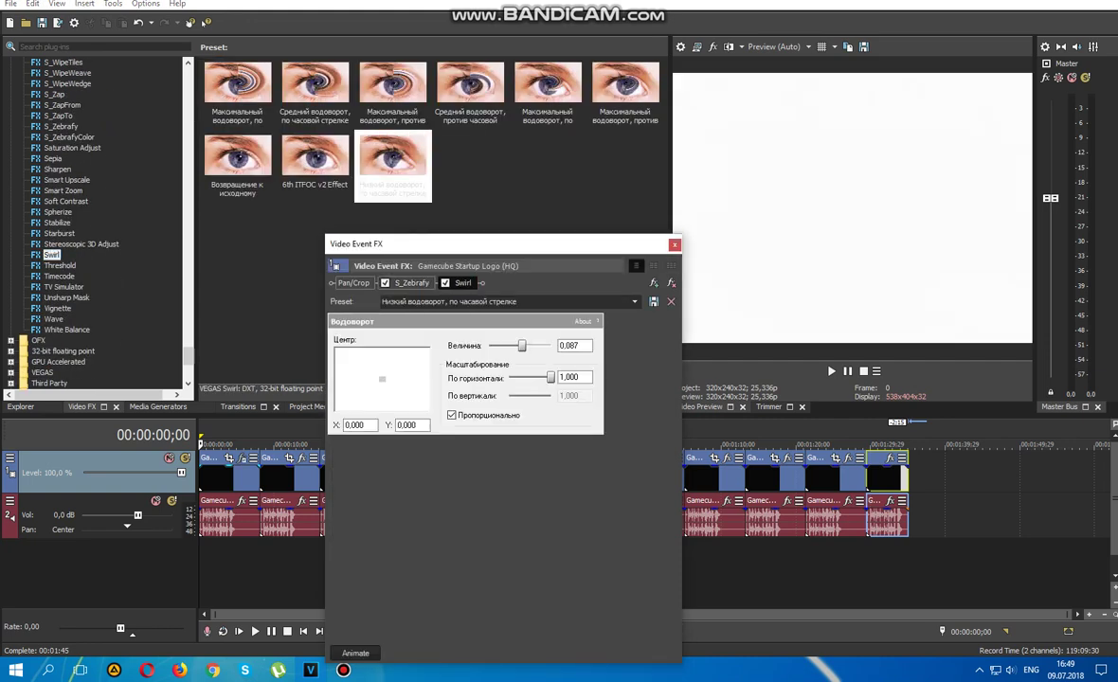
Add the TV Simulator effect with the TV Look preset to the first clip, and close its effects window.
{"action": "left_click", "coordinate": [64, 287]}
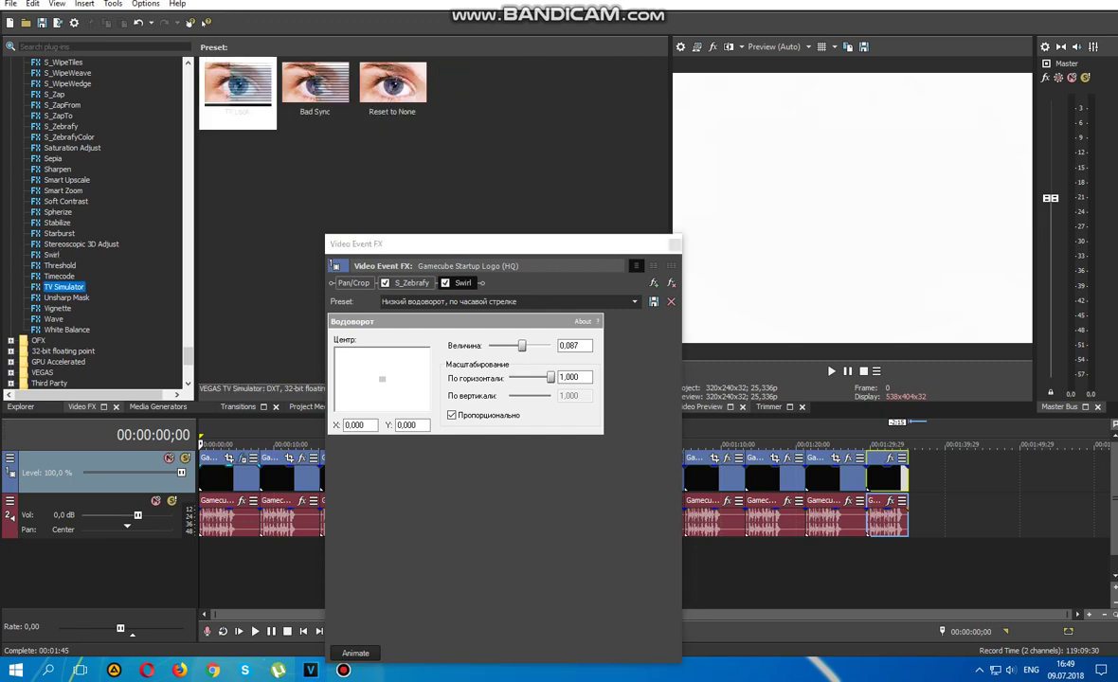
{"action": "double_click", "coordinate": [237, 85]}
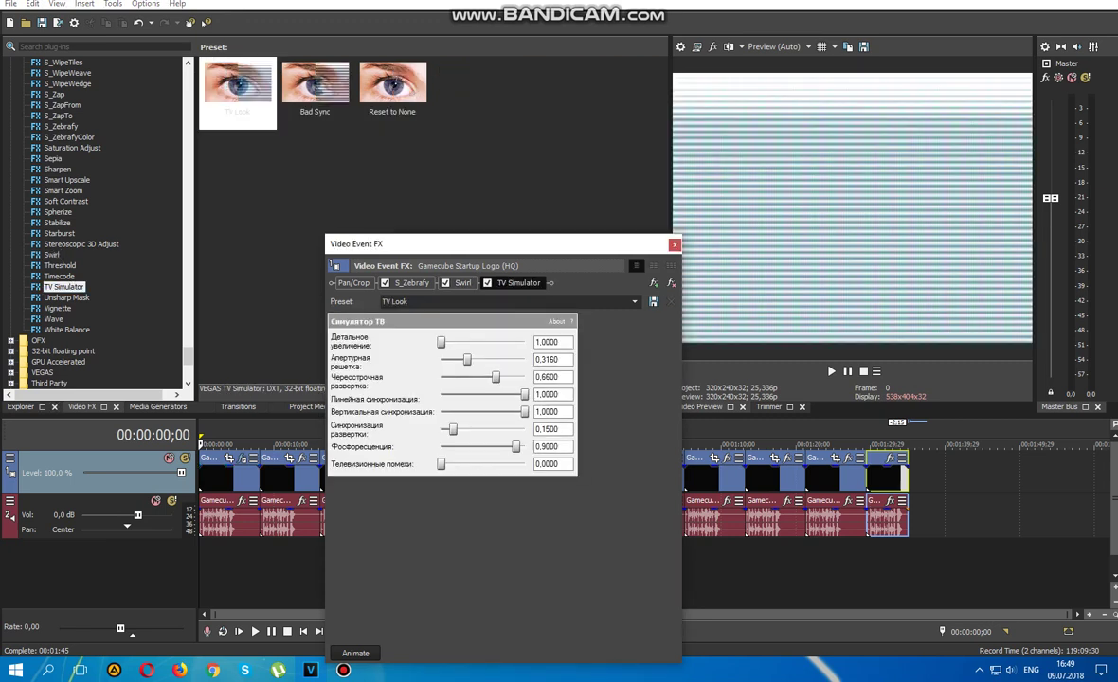
{"action": "left_click", "coordinate": [674, 245]}
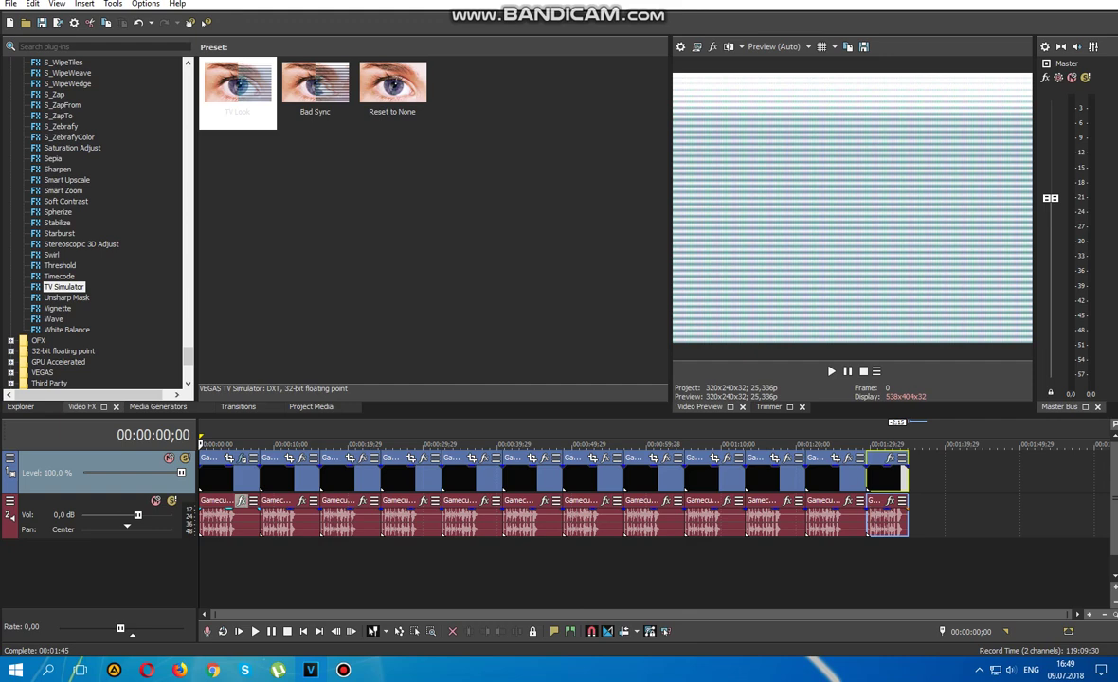
Add Flange/Wah-Wah, Reverb and IL Vocodex, in that order, to the first clip's audio effect chain.
{"action": "left_click", "coordinate": [241, 501]}
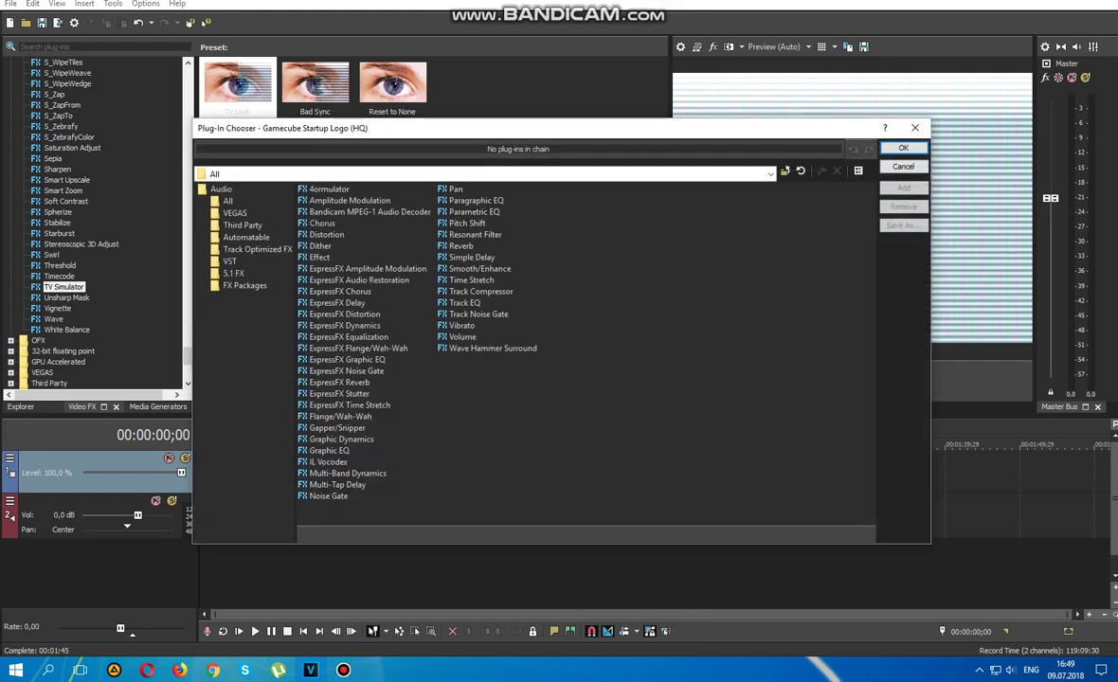
{"action": "double_click", "coordinate": [341, 417]}
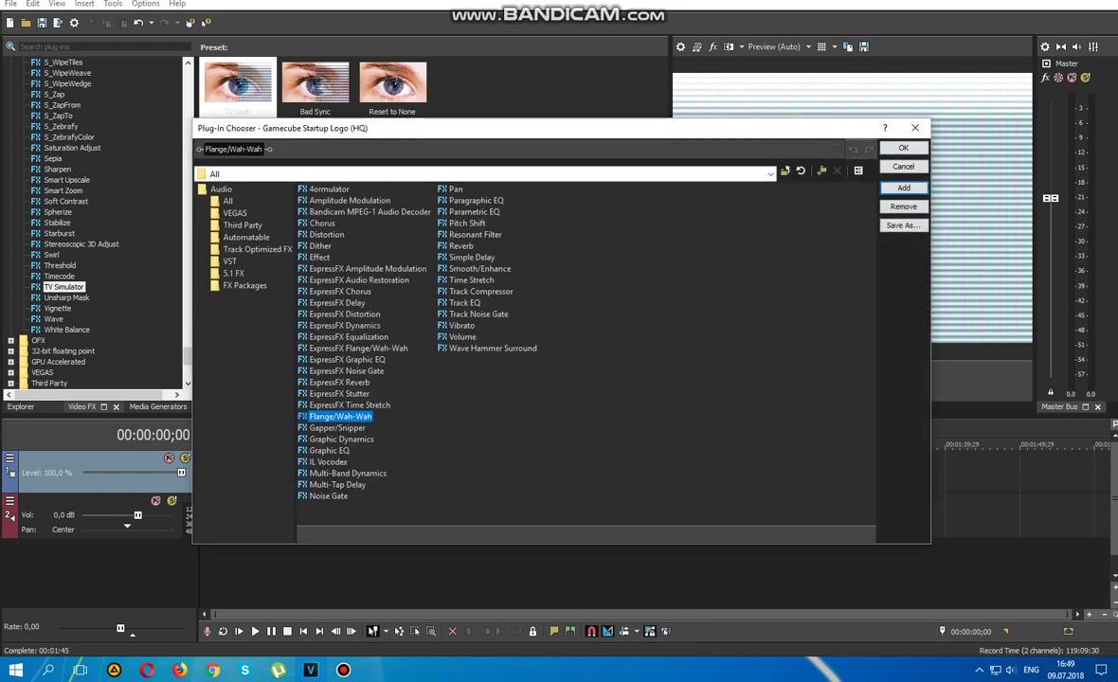
{"action": "double_click", "coordinate": [460, 246]}
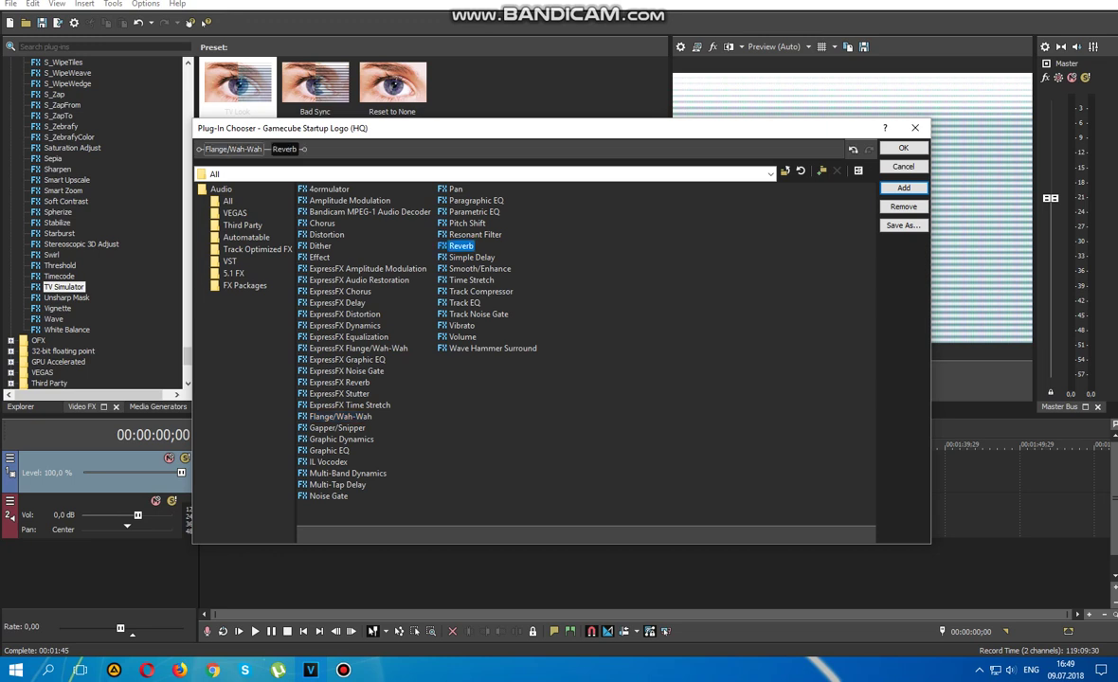
{"action": "double_click", "coordinate": [328, 463]}
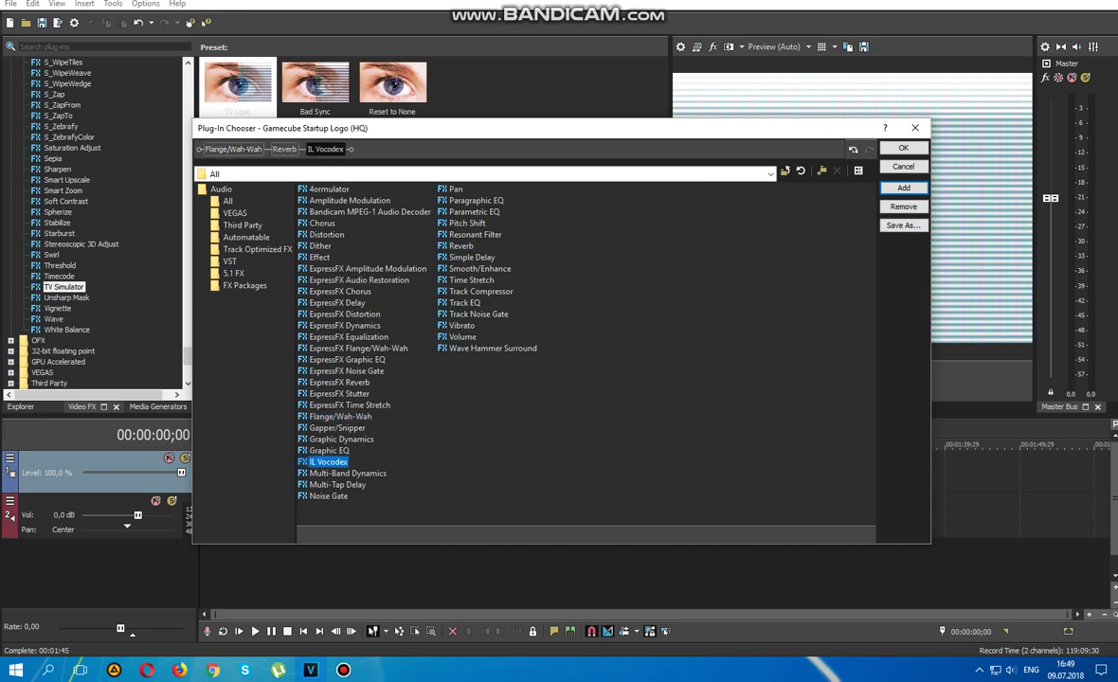
{"action": "left_click", "coordinate": [903, 148]}
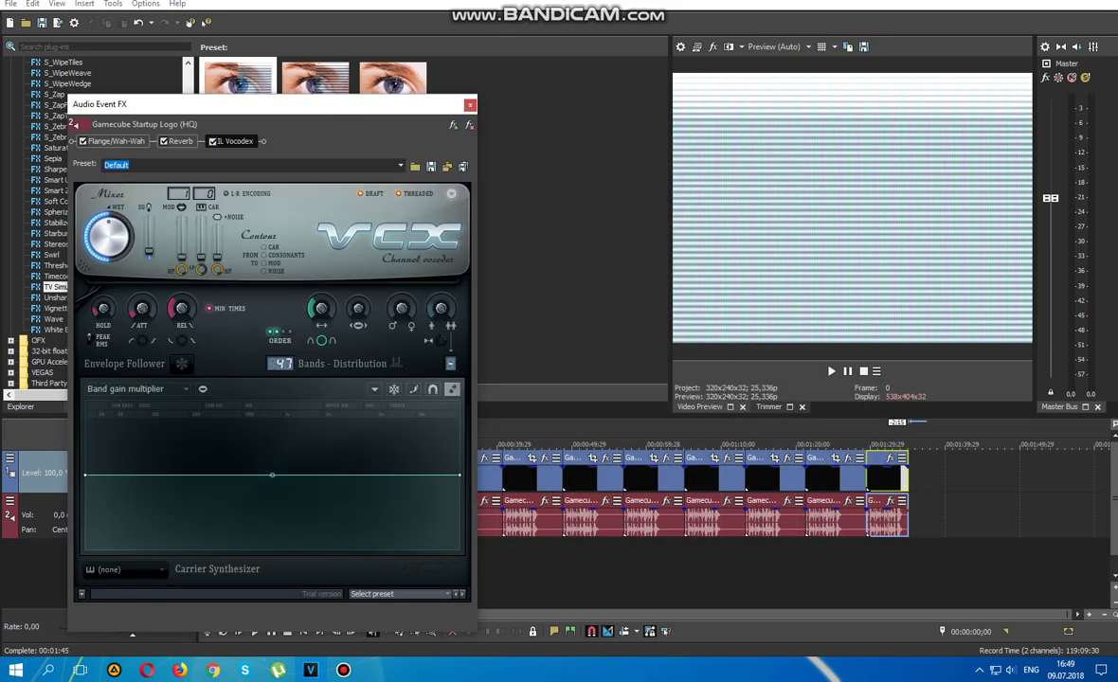
Set the Flange/Wah-Wah preset to [Sys] Wah-wah 5 and the Reverb preset to [Sys] Very long hall.
{"action": "left_click", "coordinate": [117, 141]}
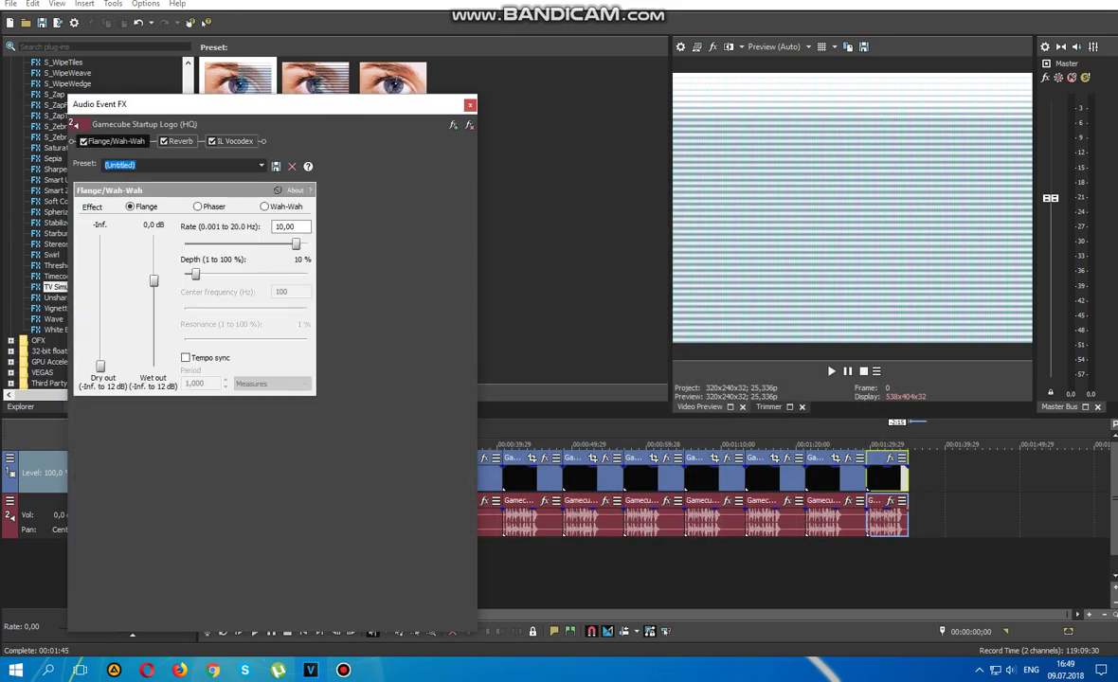
{"action": "left_click", "coordinate": [262, 166]}
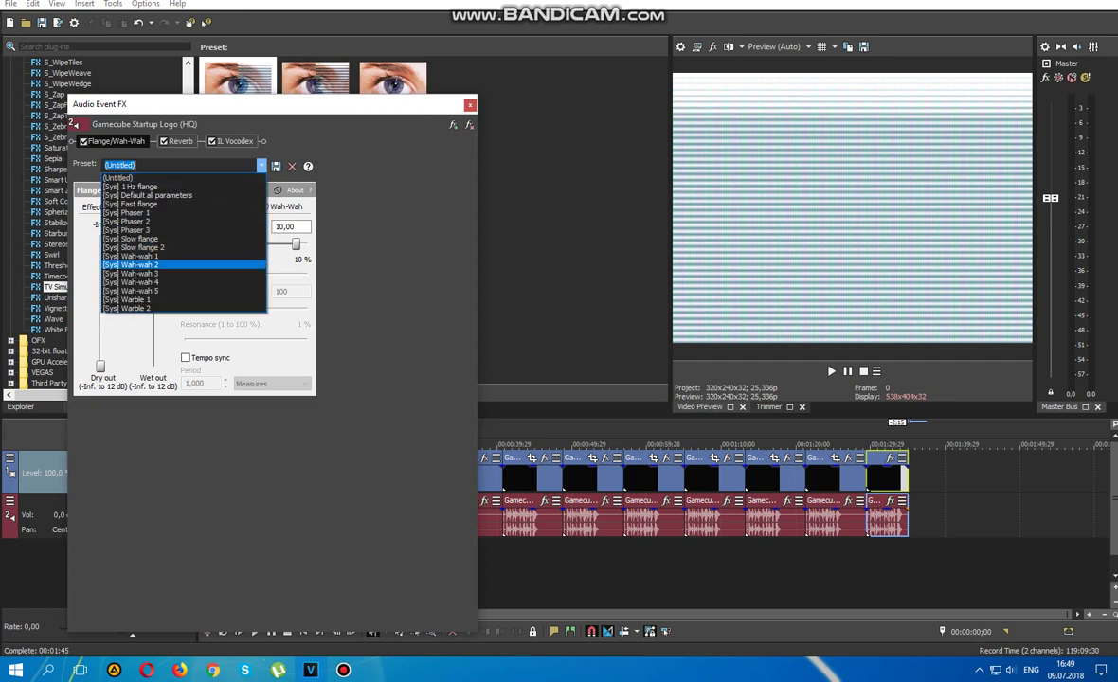
{"action": "left_click", "coordinate": [190, 290]}
{"action": "left_click", "coordinate": [176, 140]}
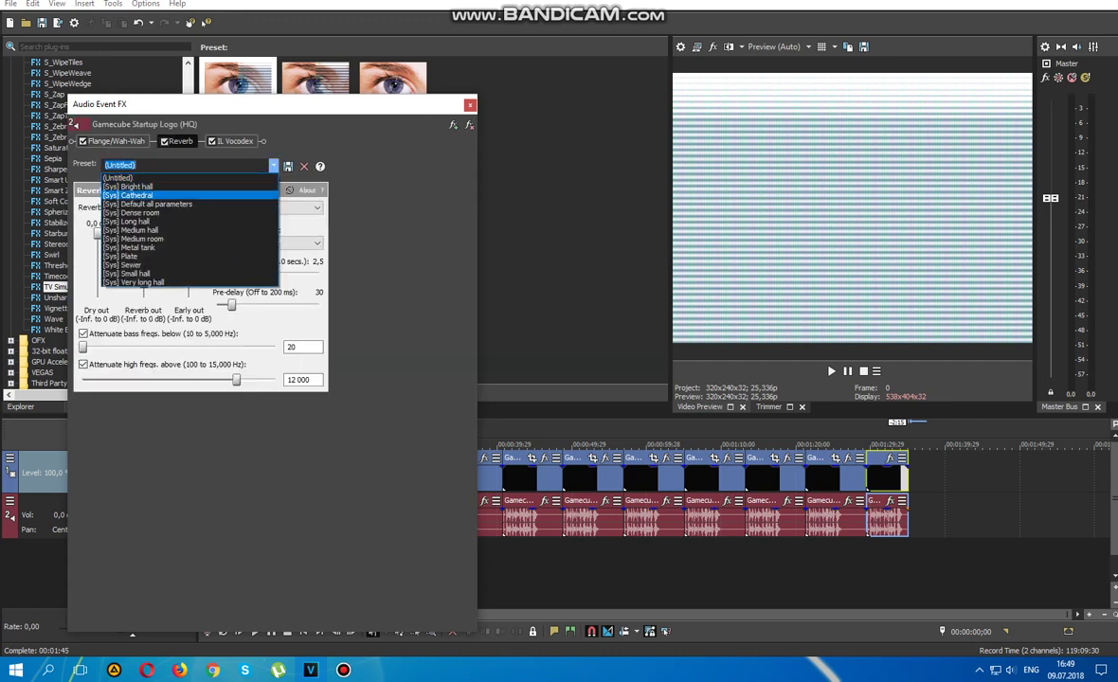
{"action": "left_click", "coordinate": [189, 283]}
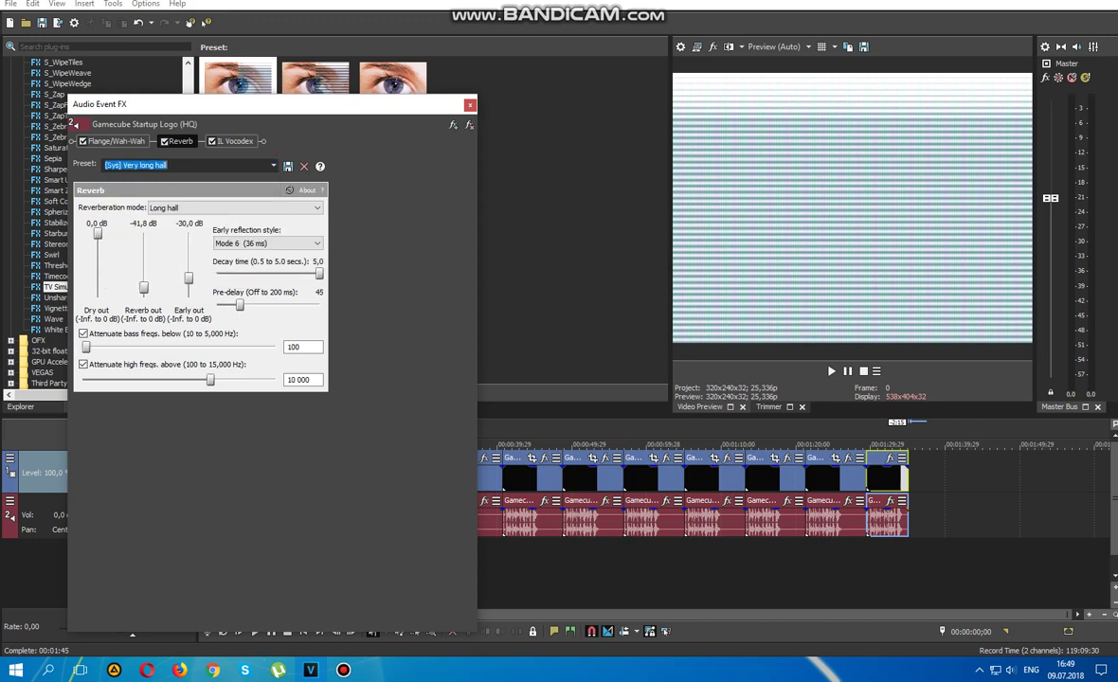
Load the Clearer preset in IL Vocodex, close the audio effects window, and play back the first clip.
{"action": "left_click", "coordinate": [234, 141]}
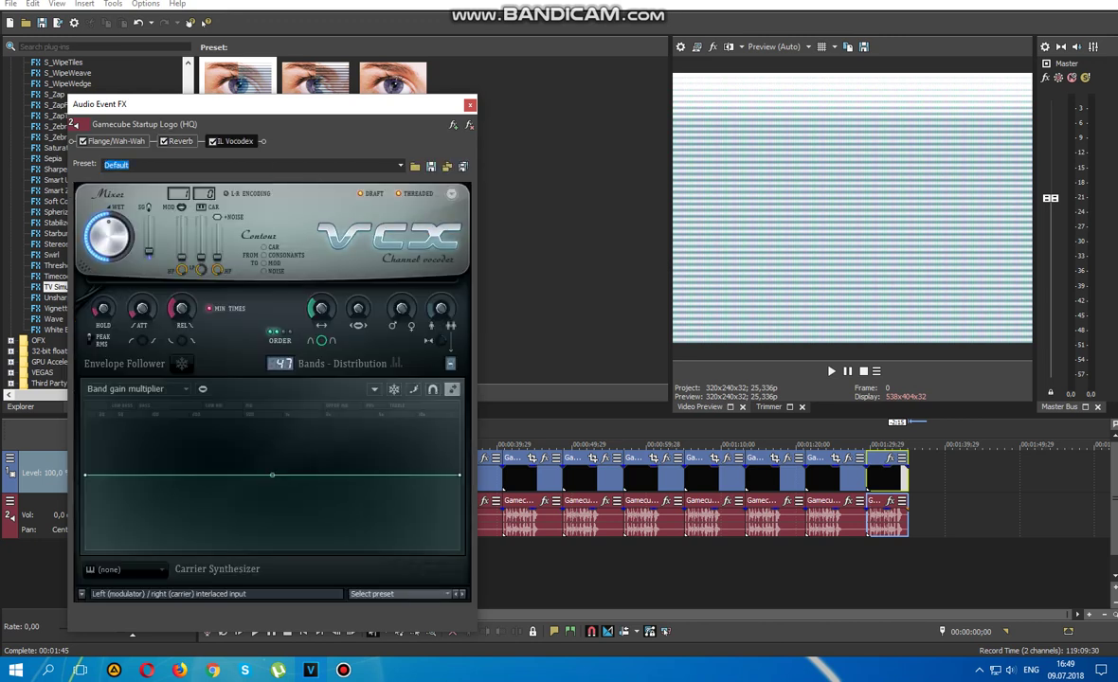
{"action": "left_click", "coordinate": [398, 594]}
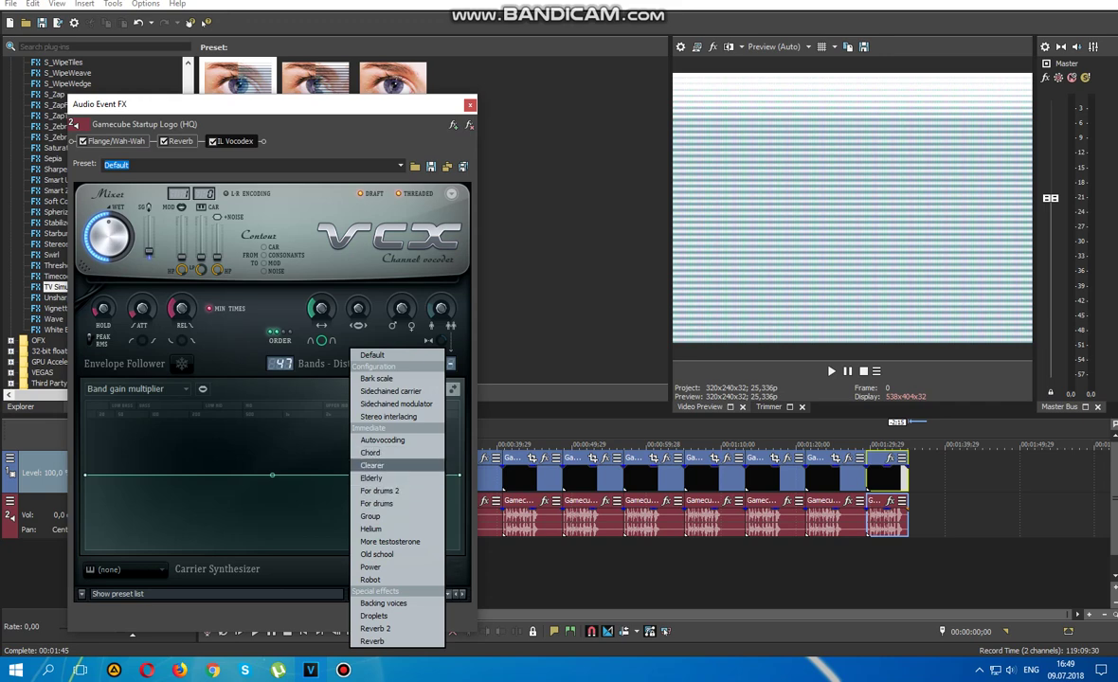
{"action": "left_click", "coordinate": [371, 466]}
{"action": "left_click", "coordinate": [470, 105]}
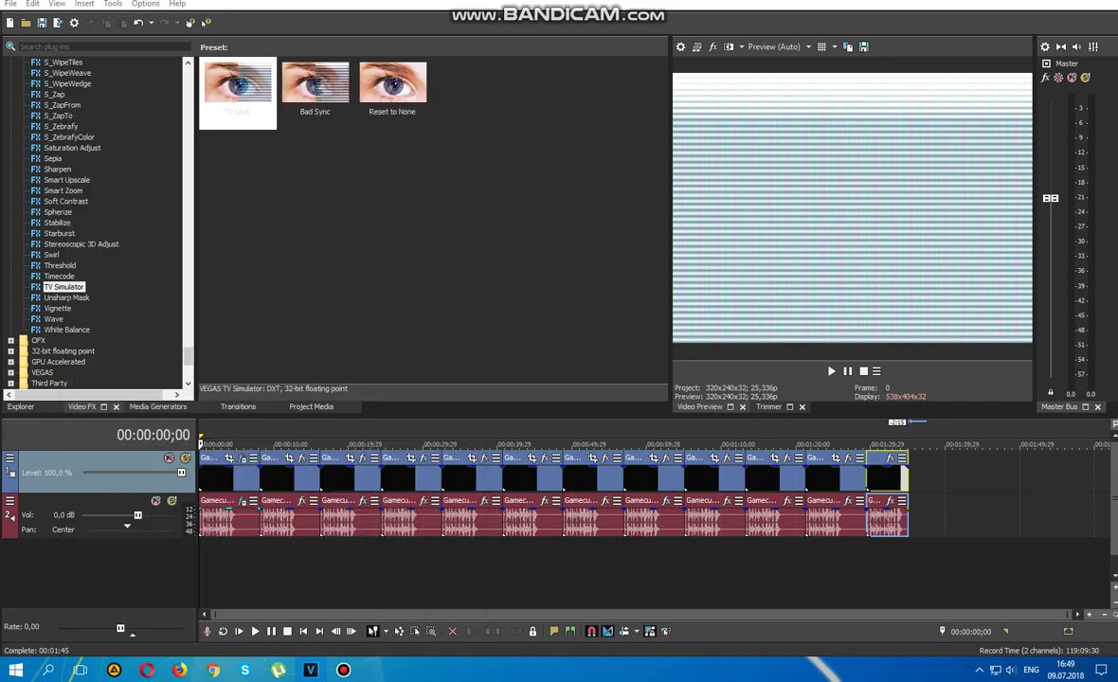
{"action": "left_click", "coordinate": [832, 371]}
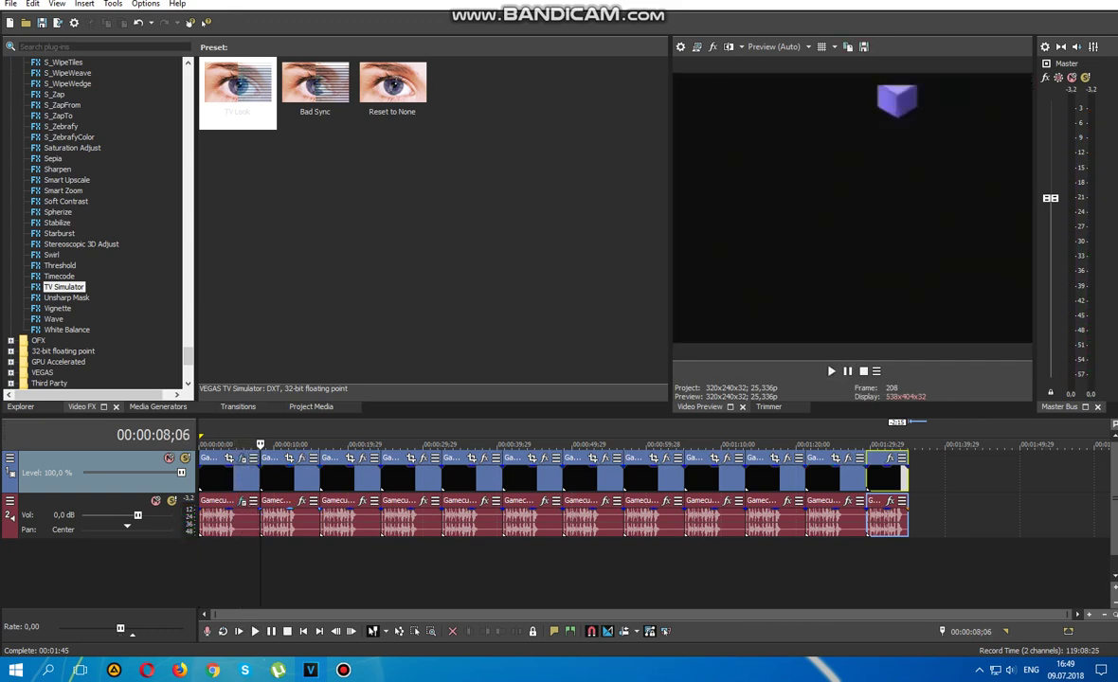
Apply the NewBlue ME Wiggle effect with the Back and Forth preset to the second clip on the video track.
{"action": "left_click", "coordinate": [303, 477]}
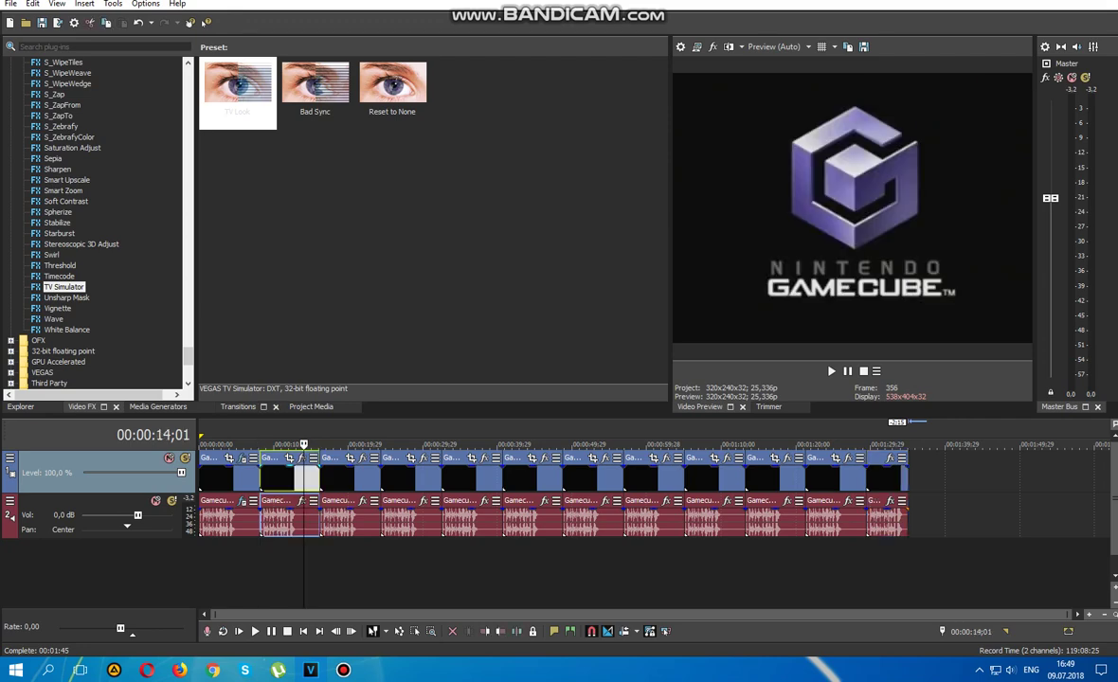
{"action": "scroll", "coordinate": [95, 223], "scroll_direction": "up", "scroll_amount": 6}
{"action": "scroll", "coordinate": [95, 218], "scroll_direction": "up", "scroll_amount": 6}
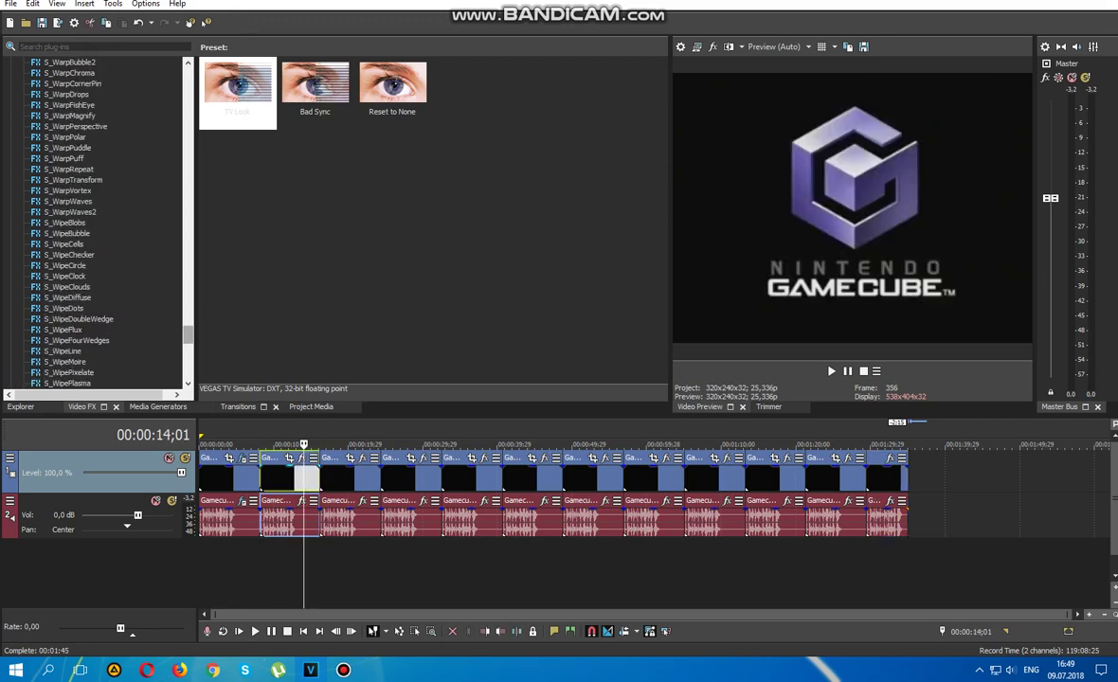
{"action": "scroll", "coordinate": [95, 217], "scroll_direction": "up", "scroll_amount": 15}
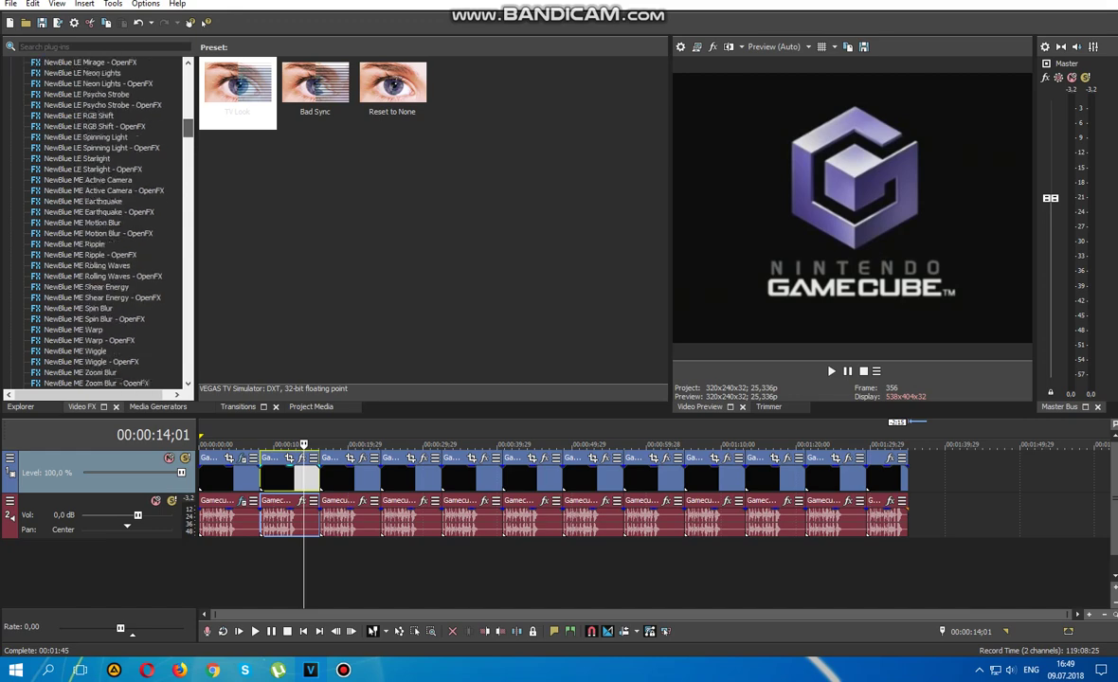
{"action": "scroll", "coordinate": [95, 218], "scroll_direction": "down", "scroll_amount": 6}
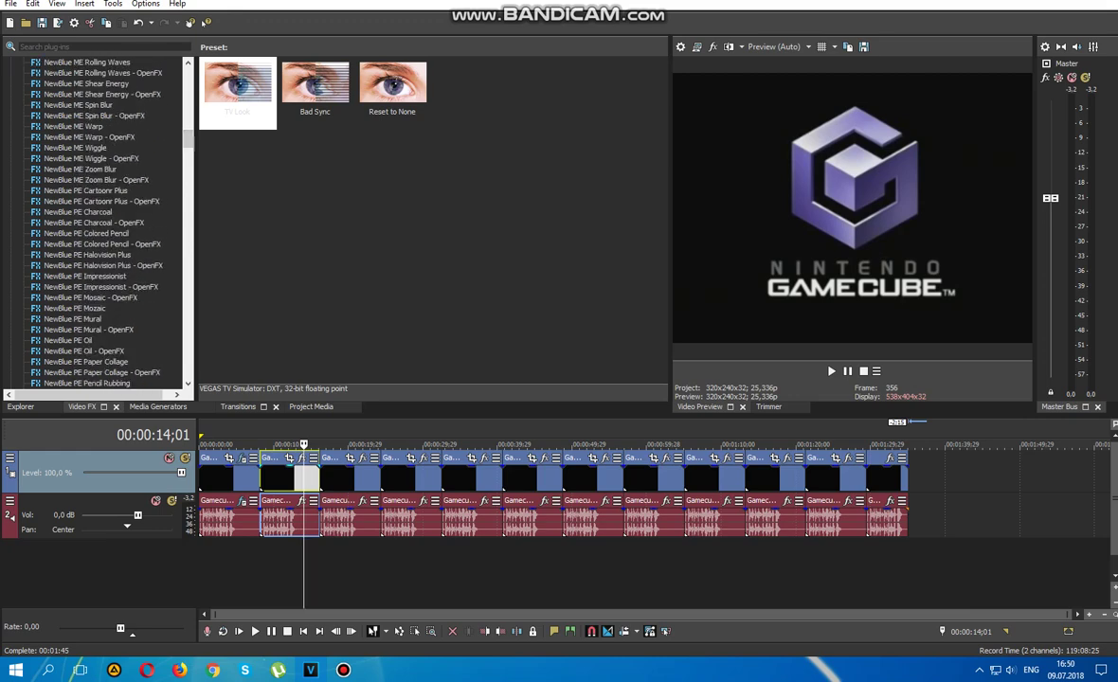
{"action": "left_click", "coordinate": [75, 148]}
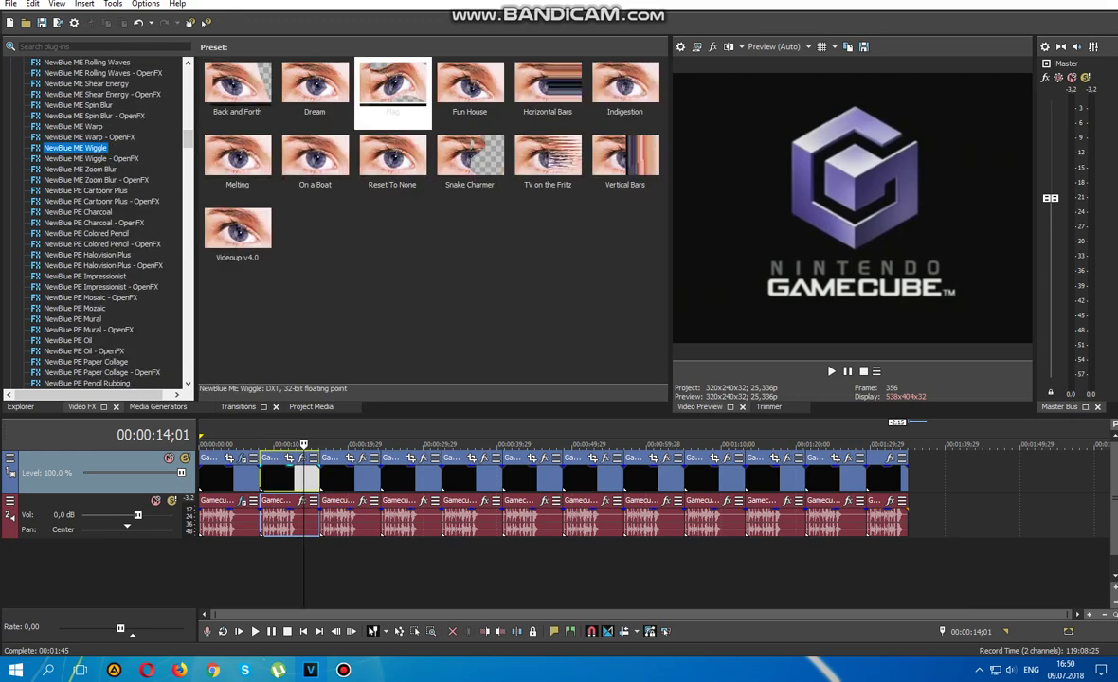
{"action": "left_click", "coordinate": [236, 87]}
{"action": "left_click_drag", "start_coordinate": [237, 87], "coordinate": [287, 476]}
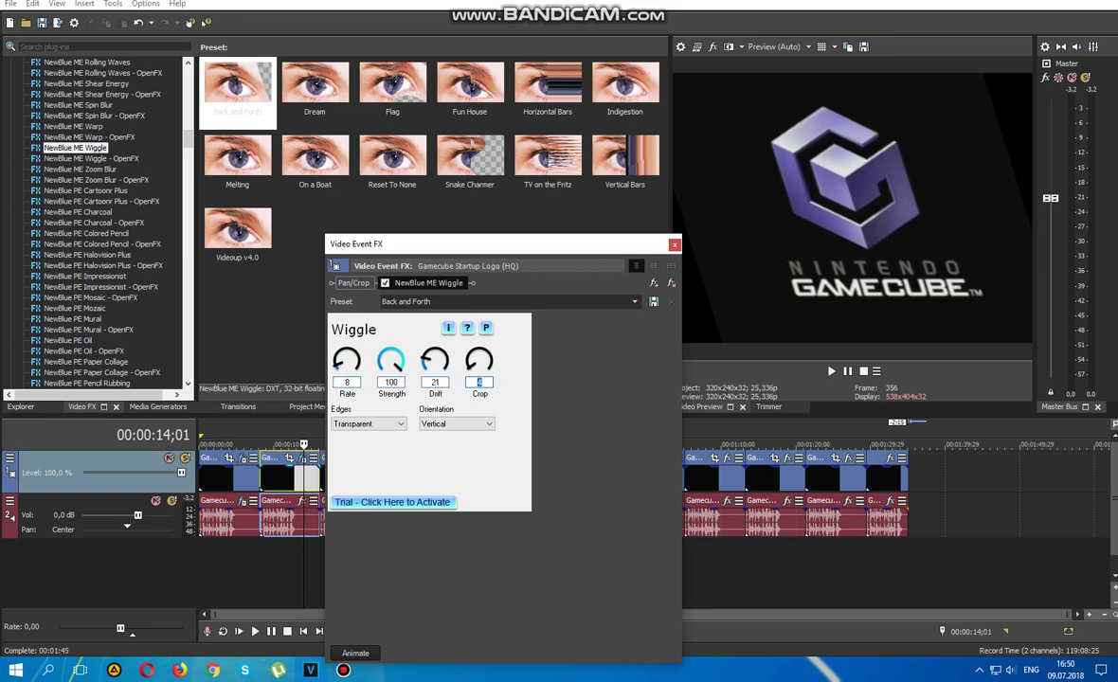
Add the Gradient Map effect with the Helium preset to the second clip, and close its effects window.
{"action": "scroll", "coordinate": [109, 222], "scroll_direction": "up", "scroll_amount": 10}
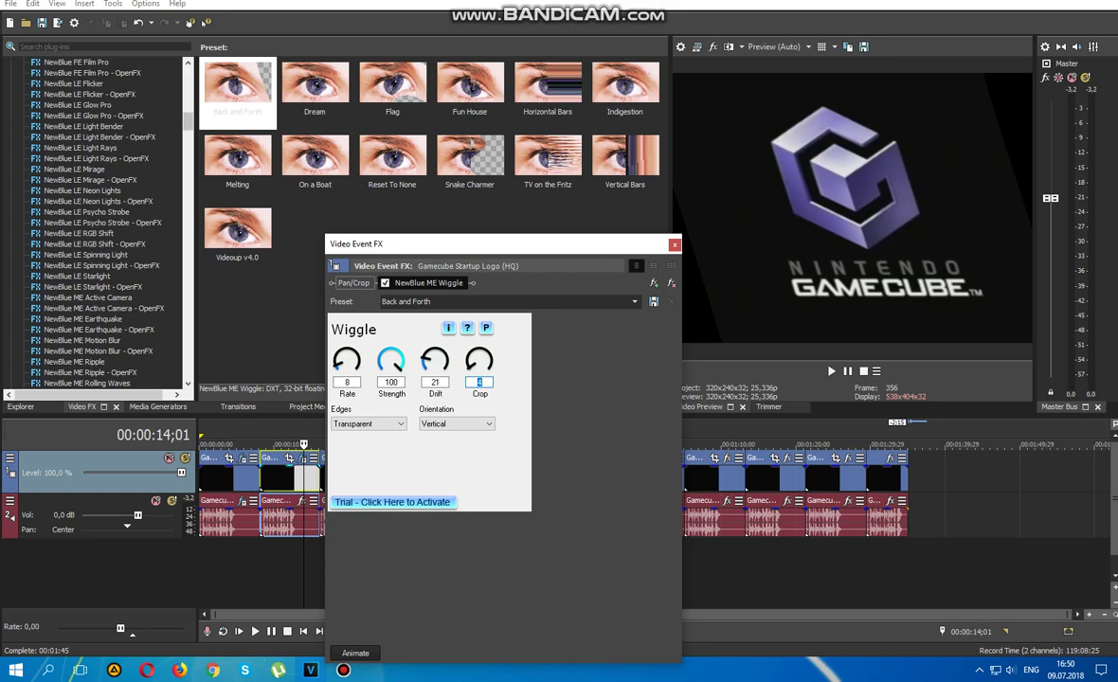
{"action": "scroll", "coordinate": [109, 223], "scroll_direction": "up", "scroll_amount": 10}
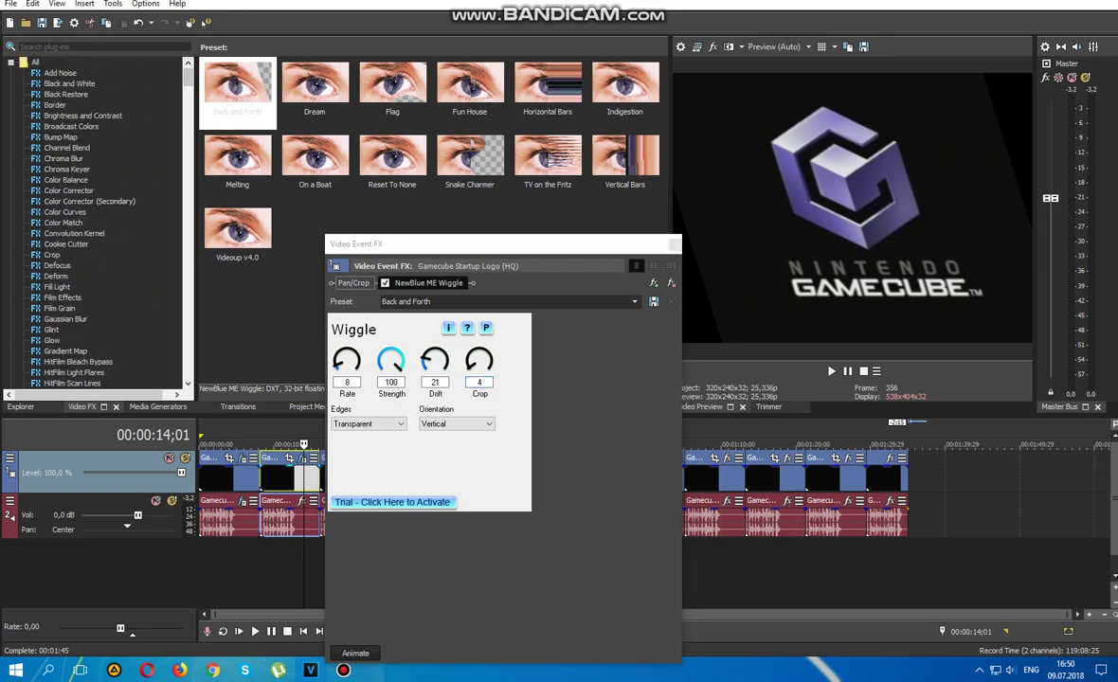
{"action": "left_click", "coordinate": [66, 351]}
{"action": "scroll", "coordinate": [431, 217], "scroll_direction": "down", "scroll_amount": 3}
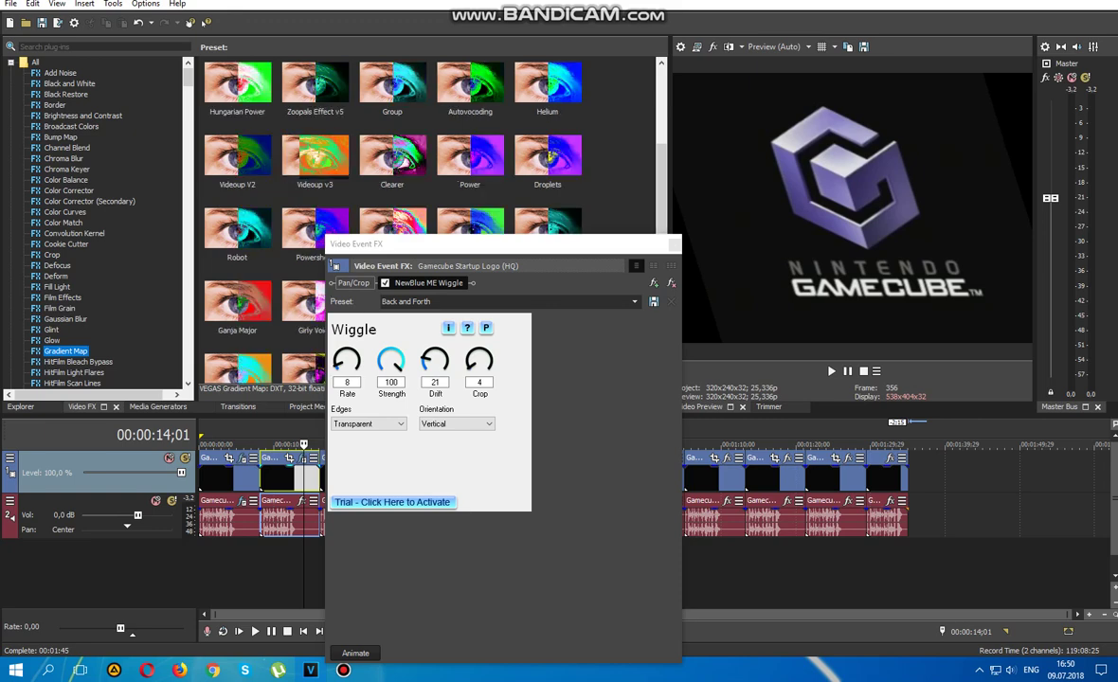
{"action": "scroll", "coordinate": [431, 223], "scroll_direction": "down", "scroll_amount": 1}
{"action": "scroll", "coordinate": [431, 223], "scroll_direction": "up", "scroll_amount": 2}
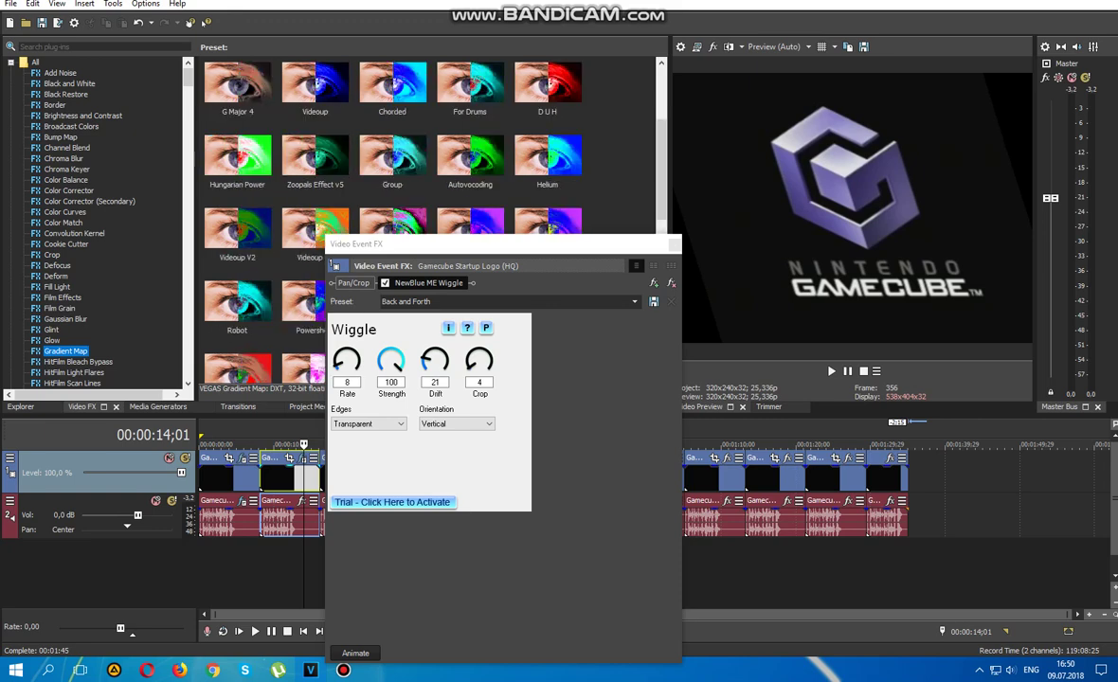
{"action": "scroll", "coordinate": [431, 223], "scroll_direction": "up", "scroll_amount": 1}
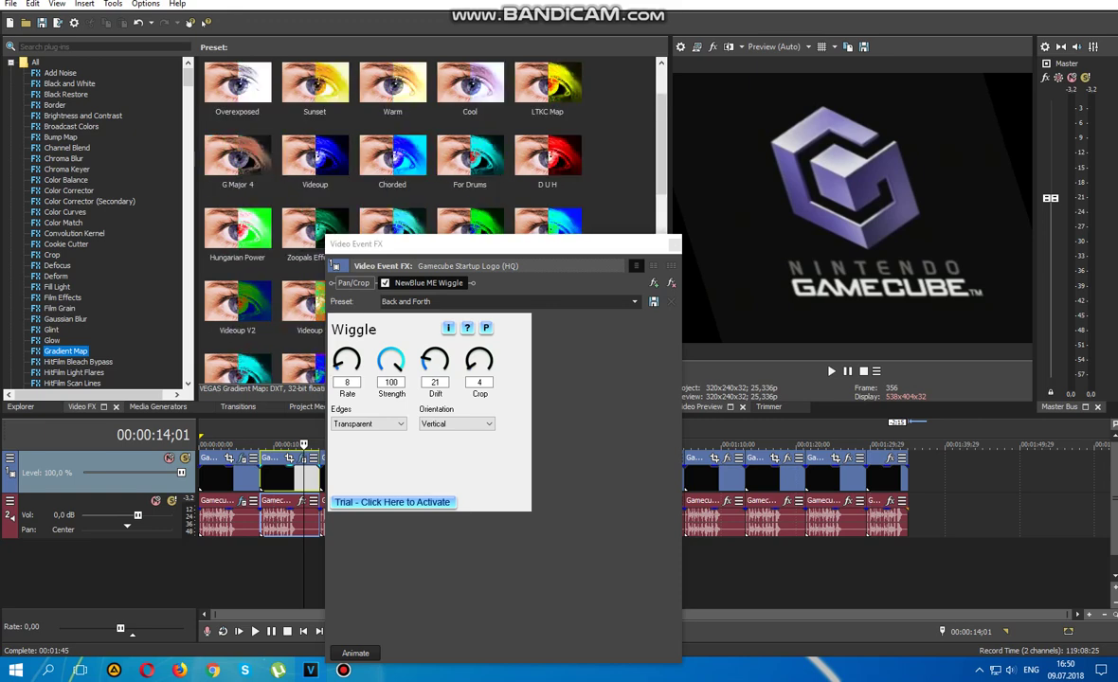
{"action": "mouse_move", "coordinate": [547, 221]}
{"action": "left_mouse_down"}
{"action": "mouse_move", "coordinate": [524, 227]}
{"action": "mouse_move", "coordinate": [484, 283]}
{"action": "left_mouse_up"}
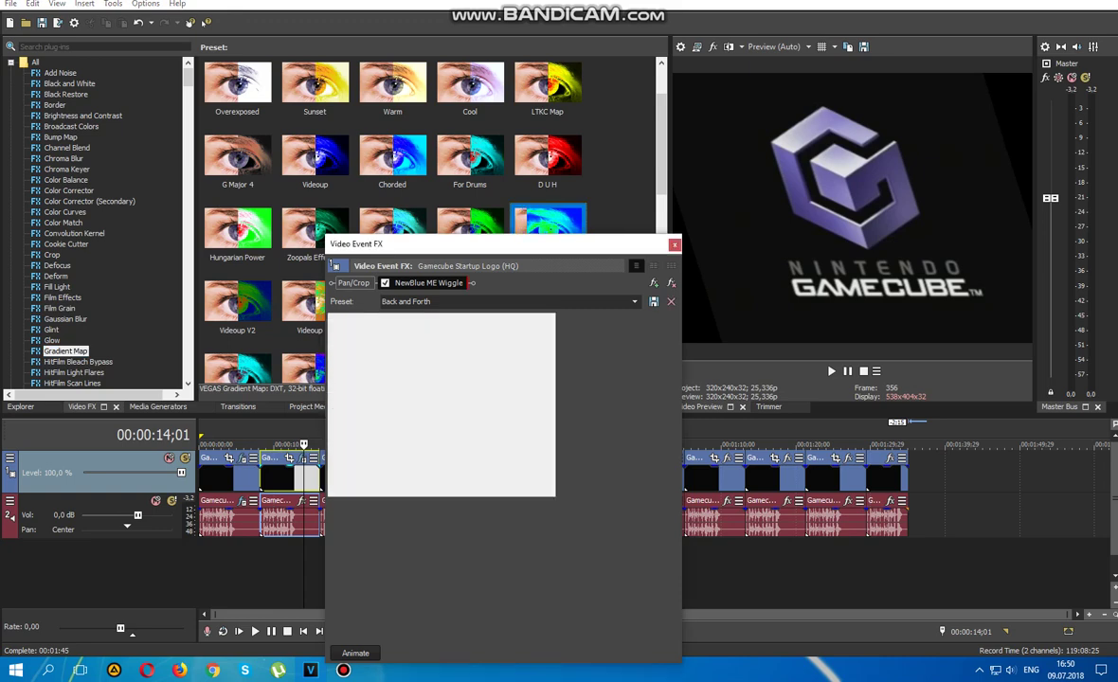
{"action": "left_click", "coordinate": [675, 244]}
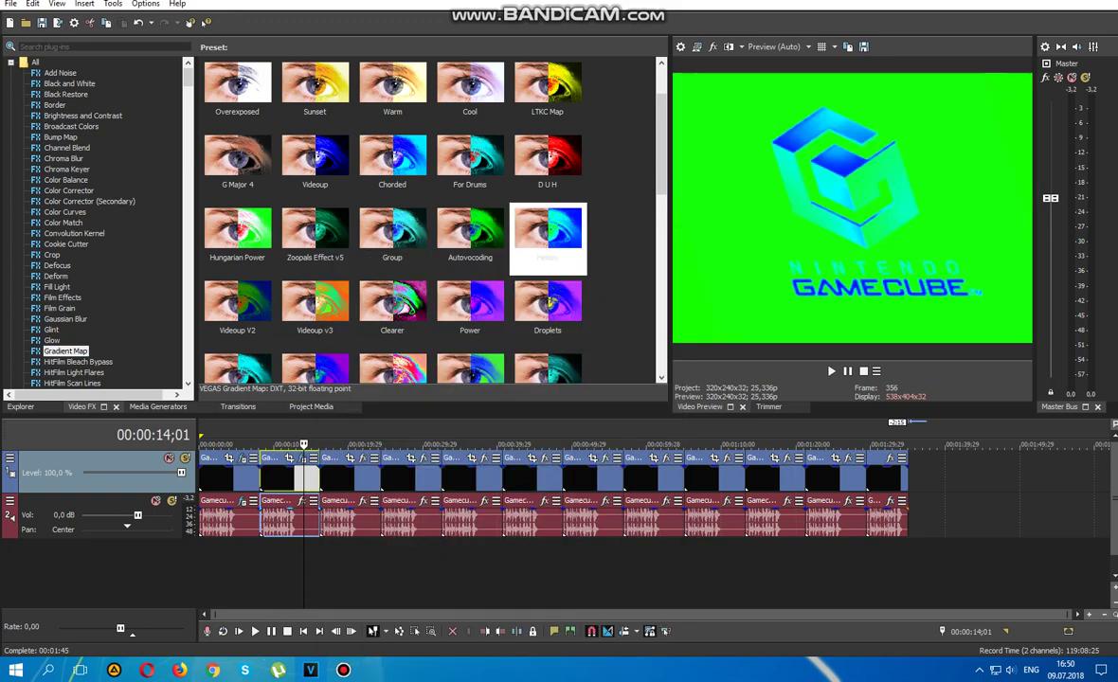
Add the Effect, Pitch Shift and Resonant Filter audio plug-ins to the second clip's audio event.
{"action": "left_click", "coordinate": [302, 501]}
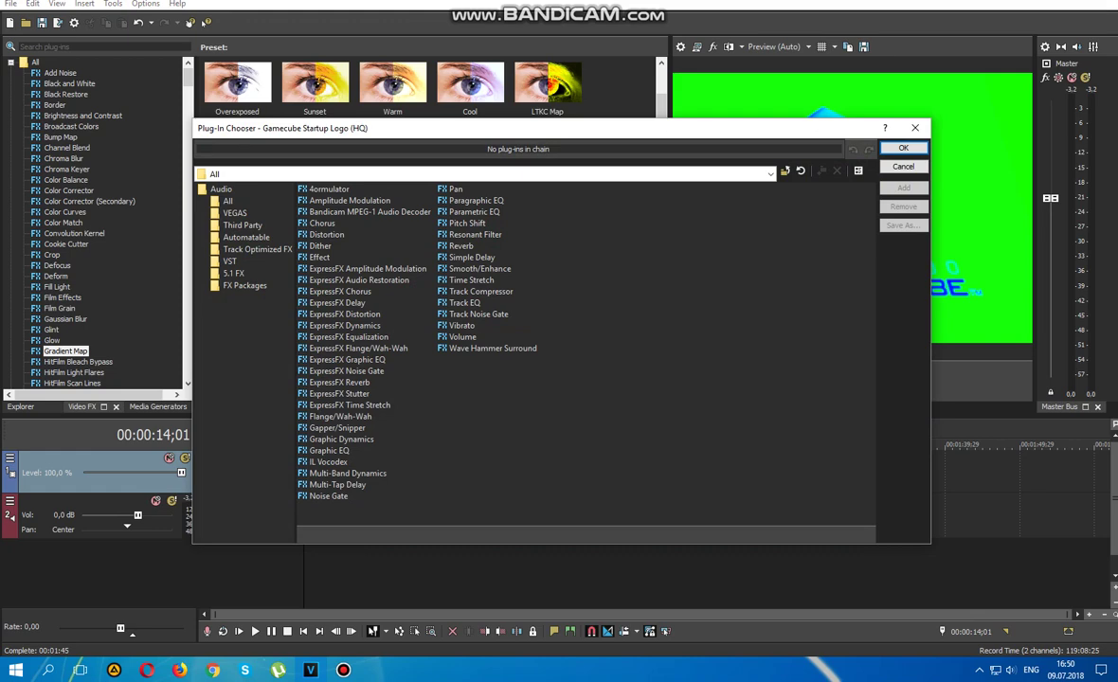
{"action": "double_click", "coordinate": [320, 258]}
{"action": "double_click", "coordinate": [467, 223]}
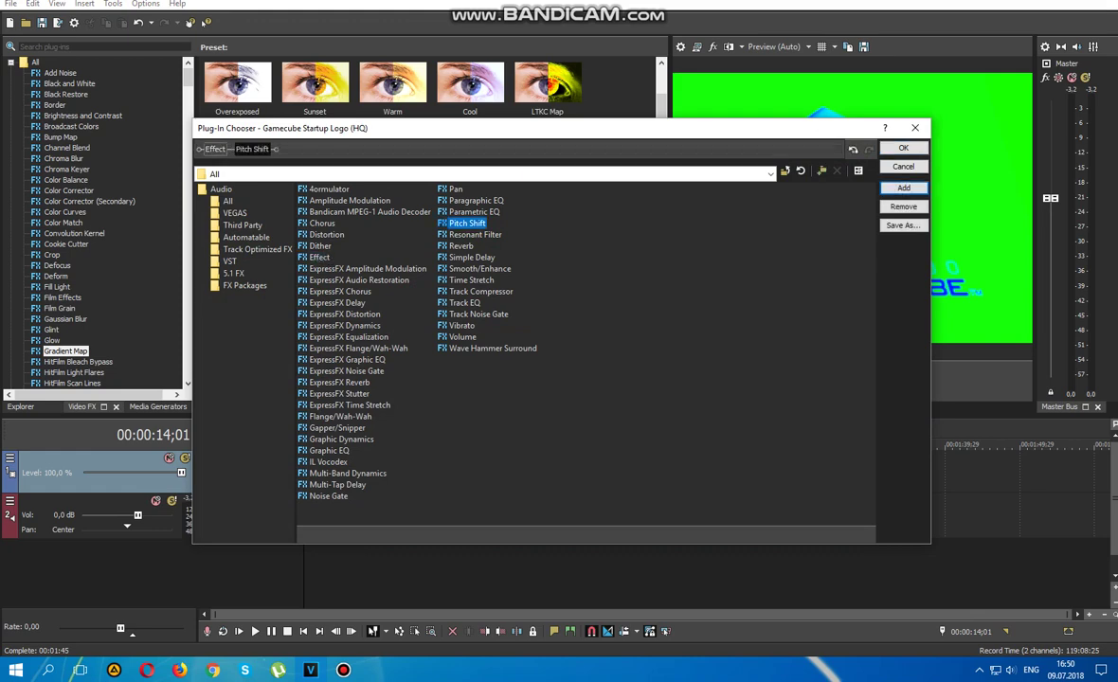
{"action": "double_click", "coordinate": [474, 235]}
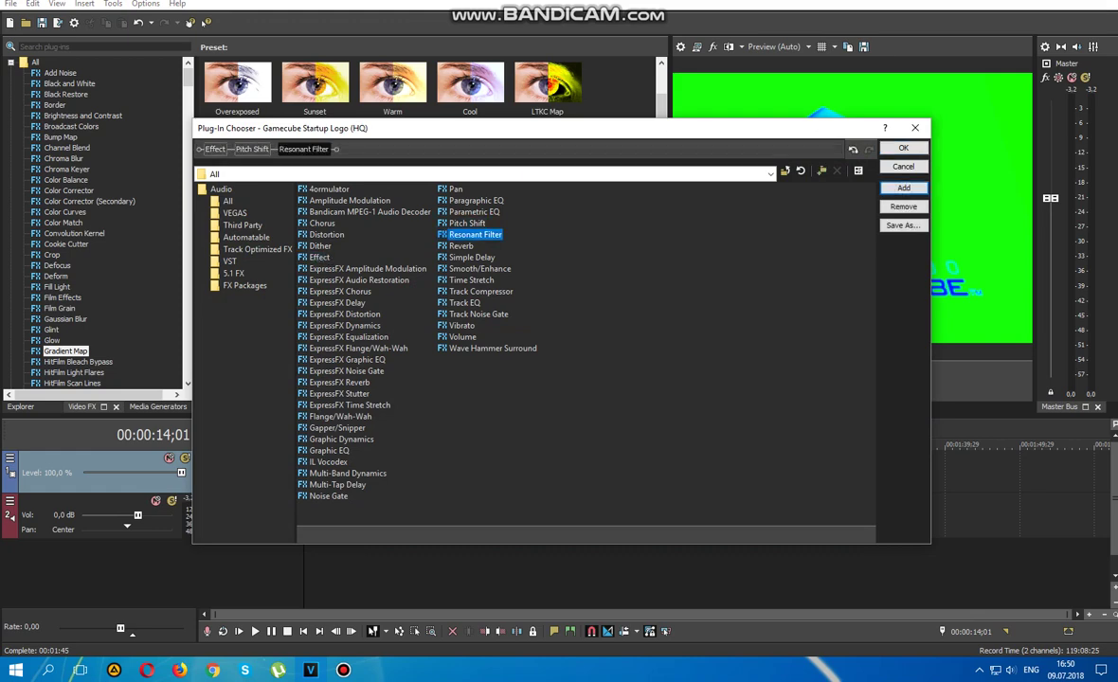
{"action": "left_click", "coordinate": [903, 148]}
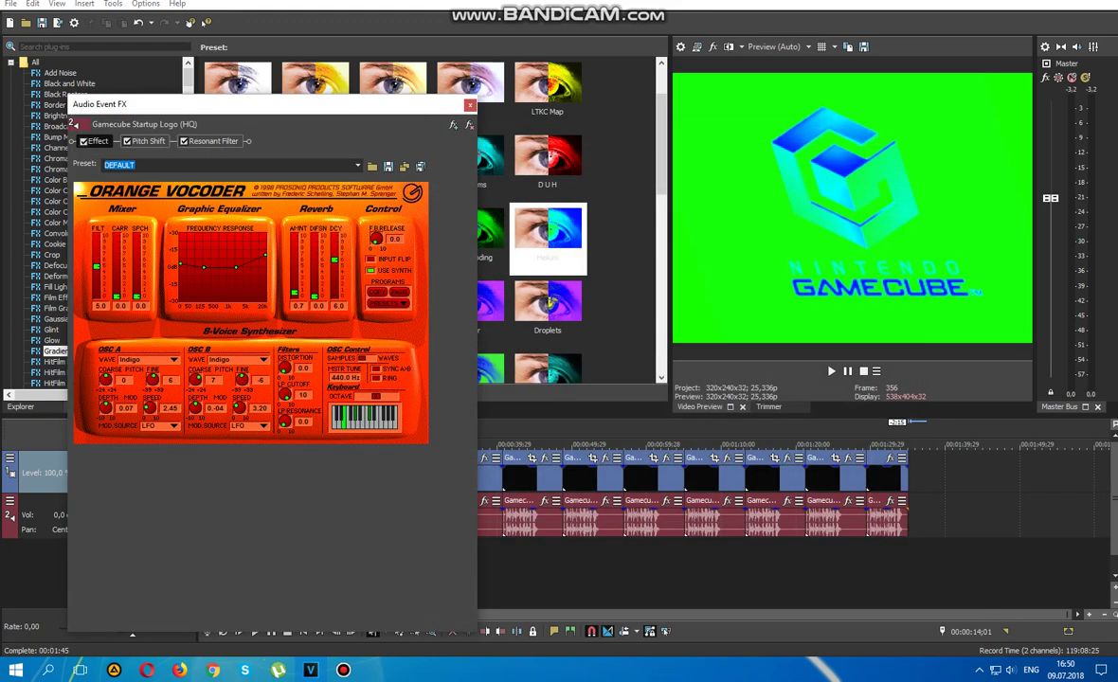
Load the CRYSTAL preset in Effect, and make Pitch Shift preserve duration in mode A17. Drums, unpitched (minimum echo), with a lower semitone shift.
{"action": "left_click", "coordinate": [357, 164]}
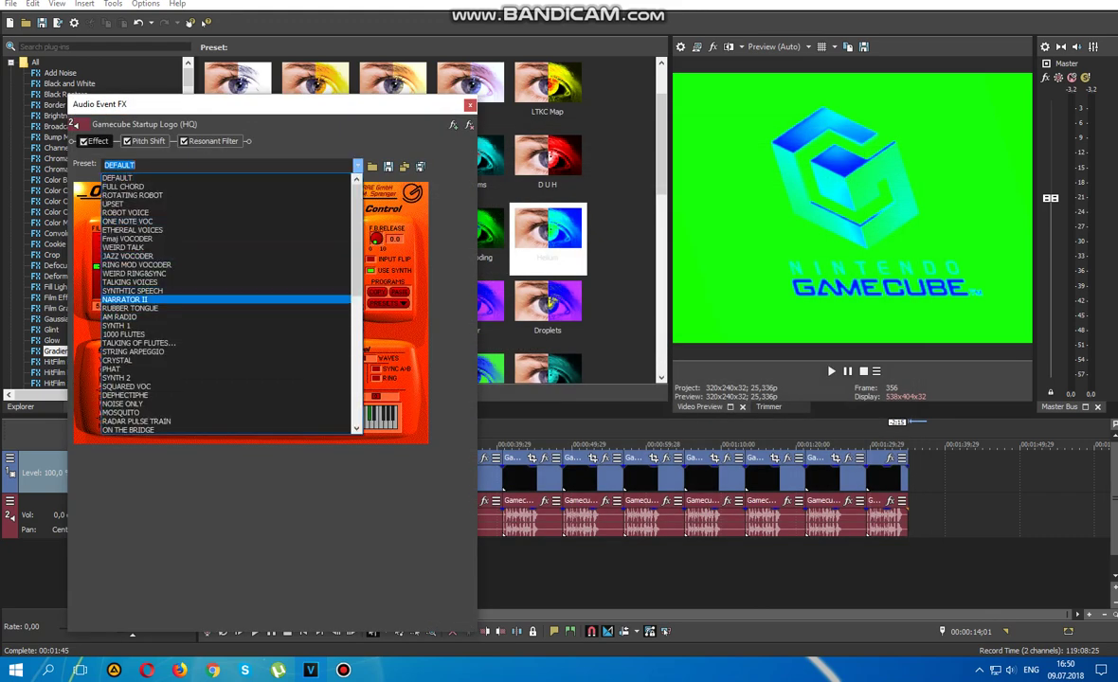
{"action": "left_click", "coordinate": [118, 360]}
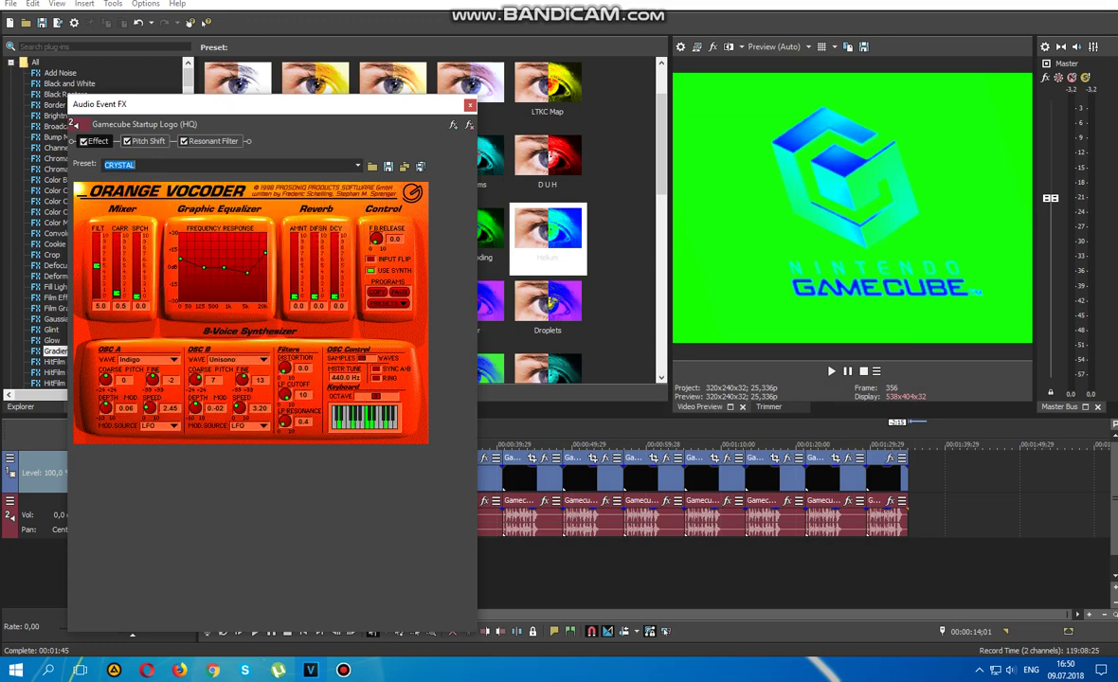
{"action": "left_click", "coordinate": [83, 297]}
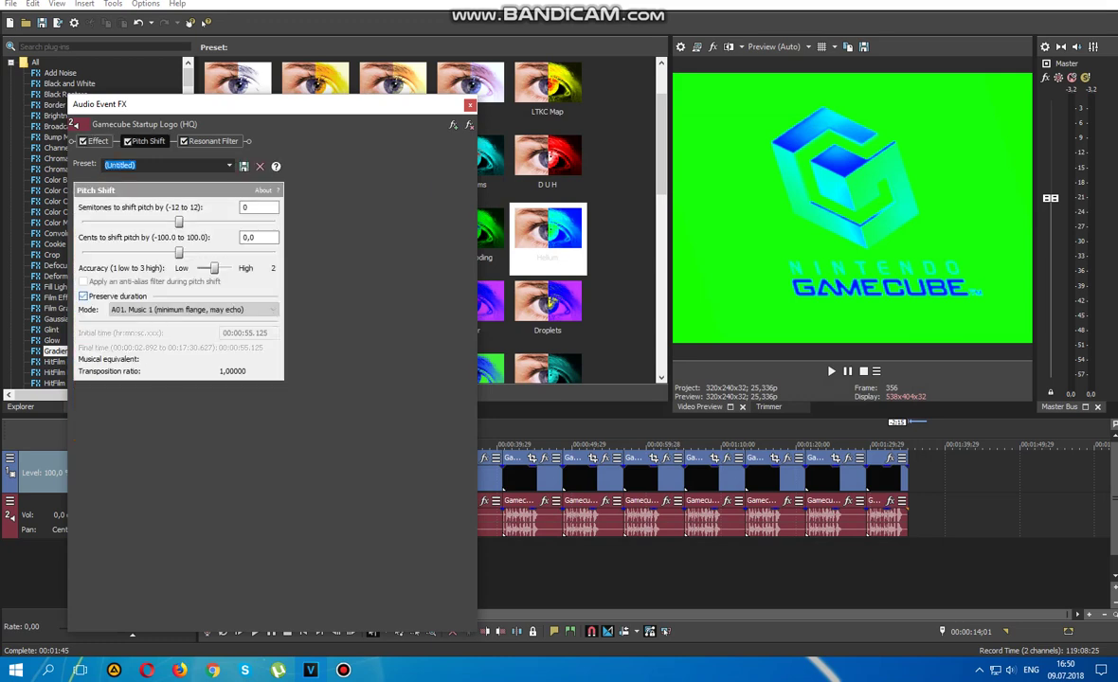
{"action": "left_click", "coordinate": [195, 309]}
{"action": "left_click", "coordinate": [194, 461]}
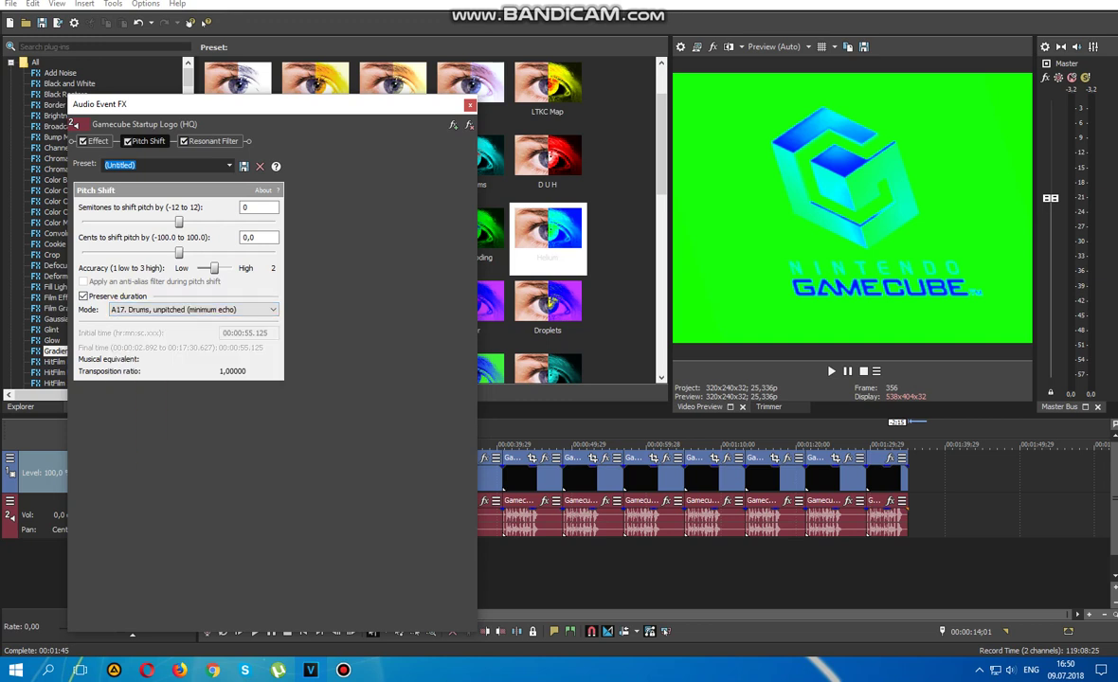
{"action": "left_click_drag", "start_coordinate": [179, 221], "coordinate": [163, 221]}
Set the Resonant Filter preset to [Sys] Teenage Late-Night Radio by the Bed, and close the audio effects window.
{"action": "left_click", "coordinate": [214, 141]}
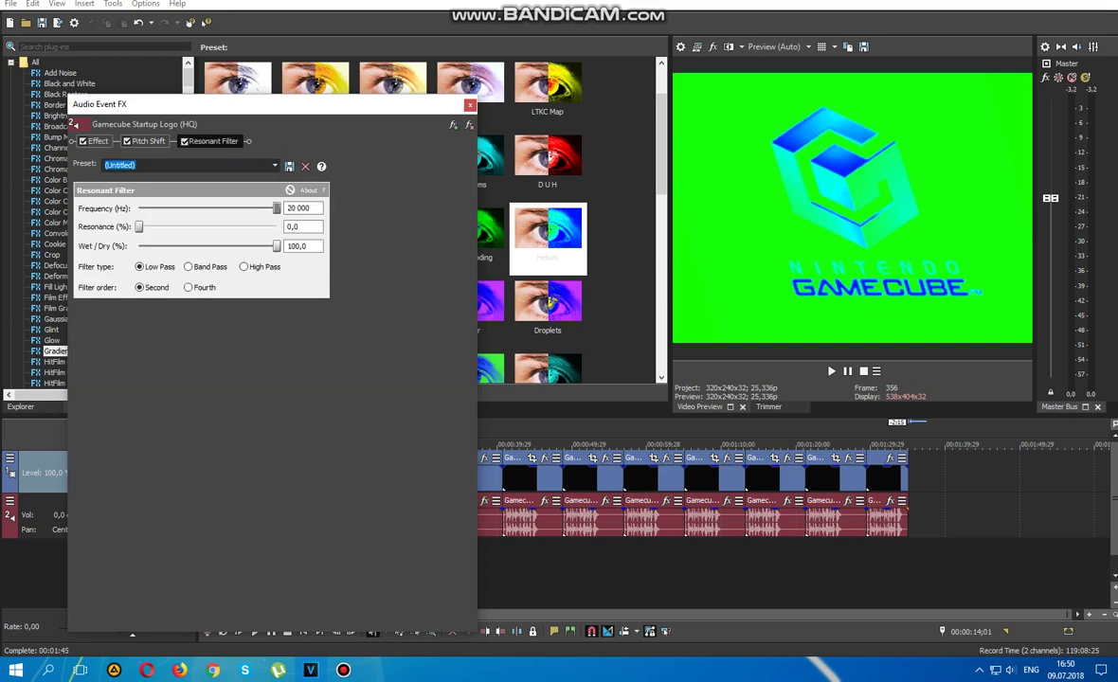
{"action": "left_click", "coordinate": [275, 165]}
{"action": "left_click", "coordinate": [190, 326]}
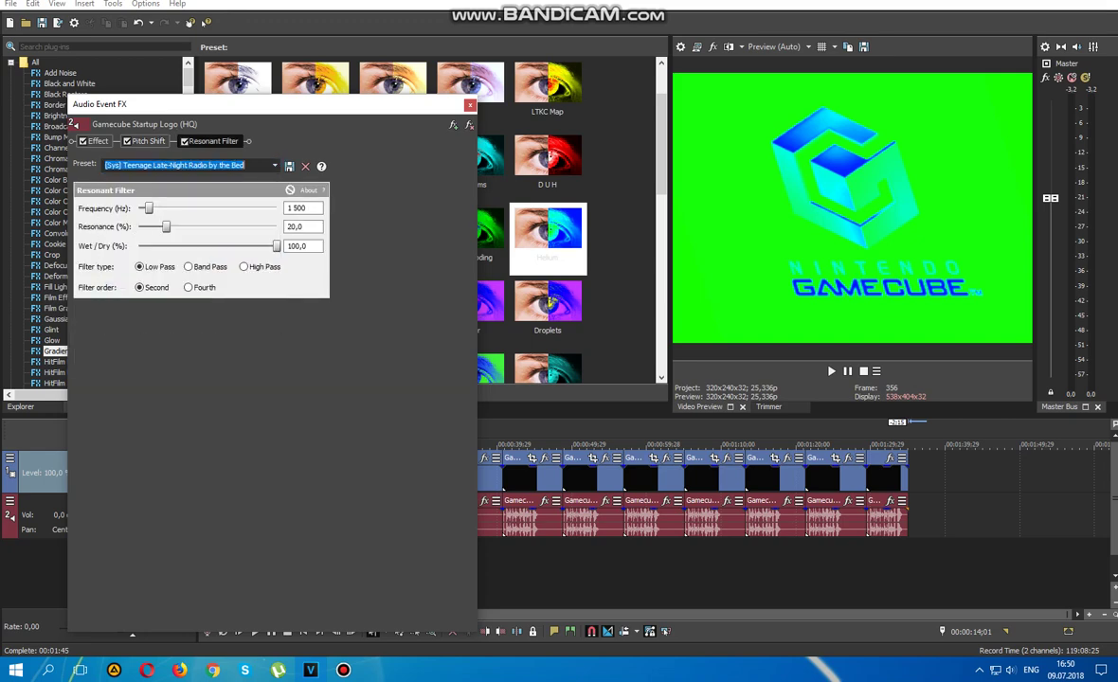
{"action": "left_click", "coordinate": [470, 105]}
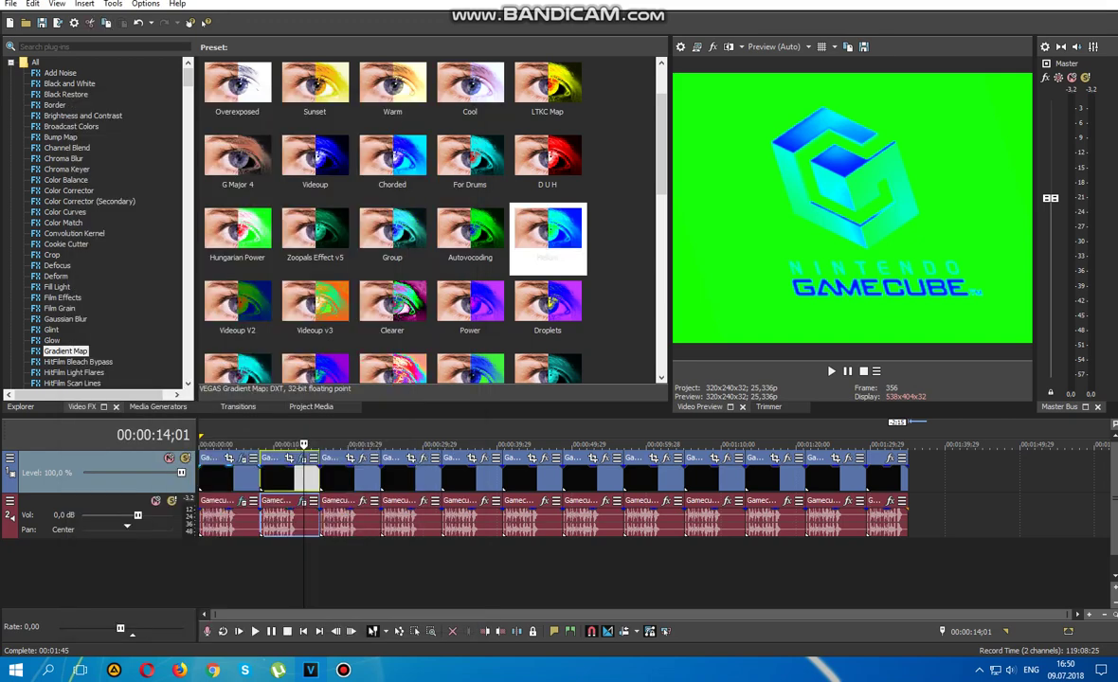
Play back the second clip from near its start to check its combined video and audio effects.
{"action": "left_click", "coordinate": [268, 478]}
{"action": "key", "text": "space"}
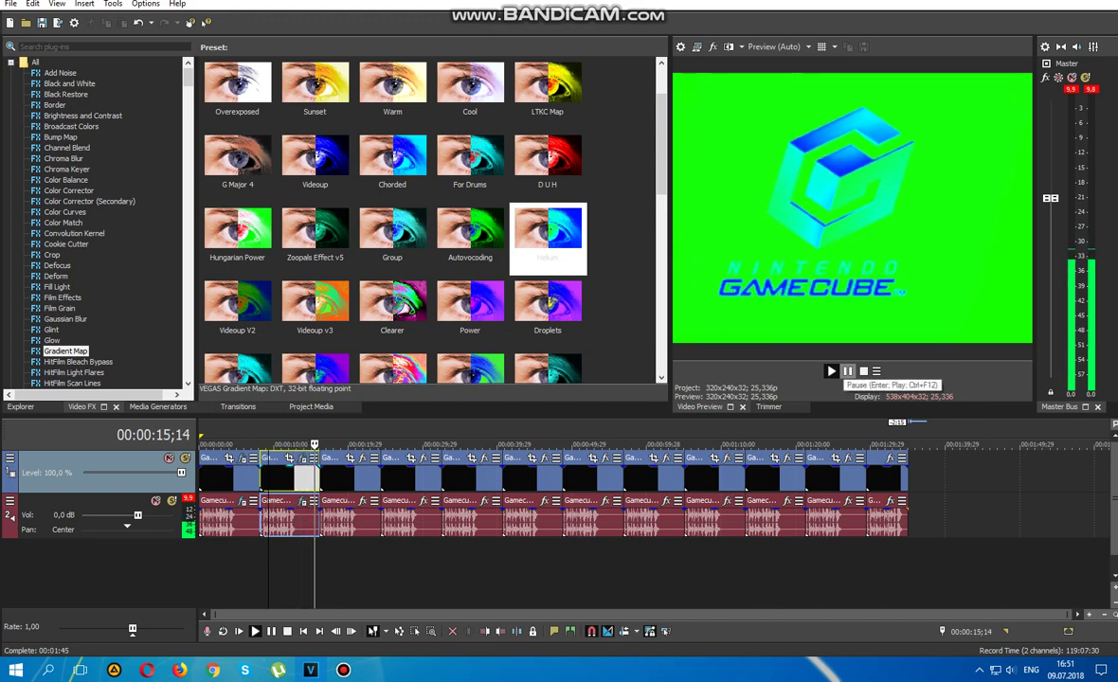
{"action": "left_click", "coordinate": [848, 371]}
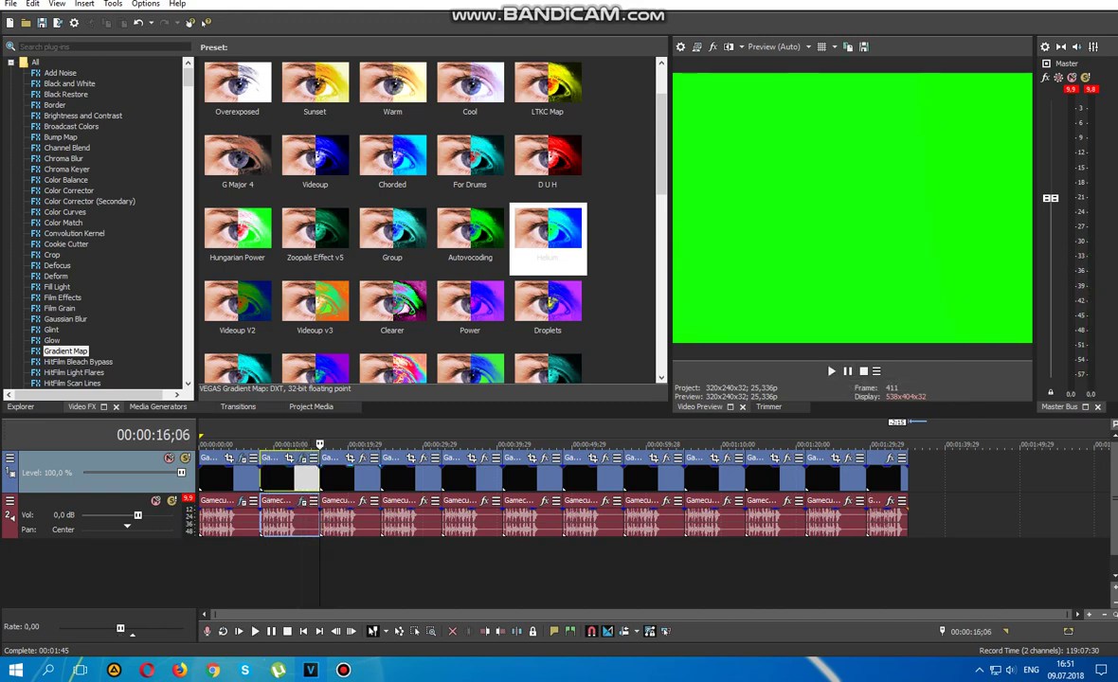
Apply the NewBlue LE Mirage effect with the Subtle Shifting preset to the third clip on the video track.
{"action": "left_click", "coordinate": [356, 478]}
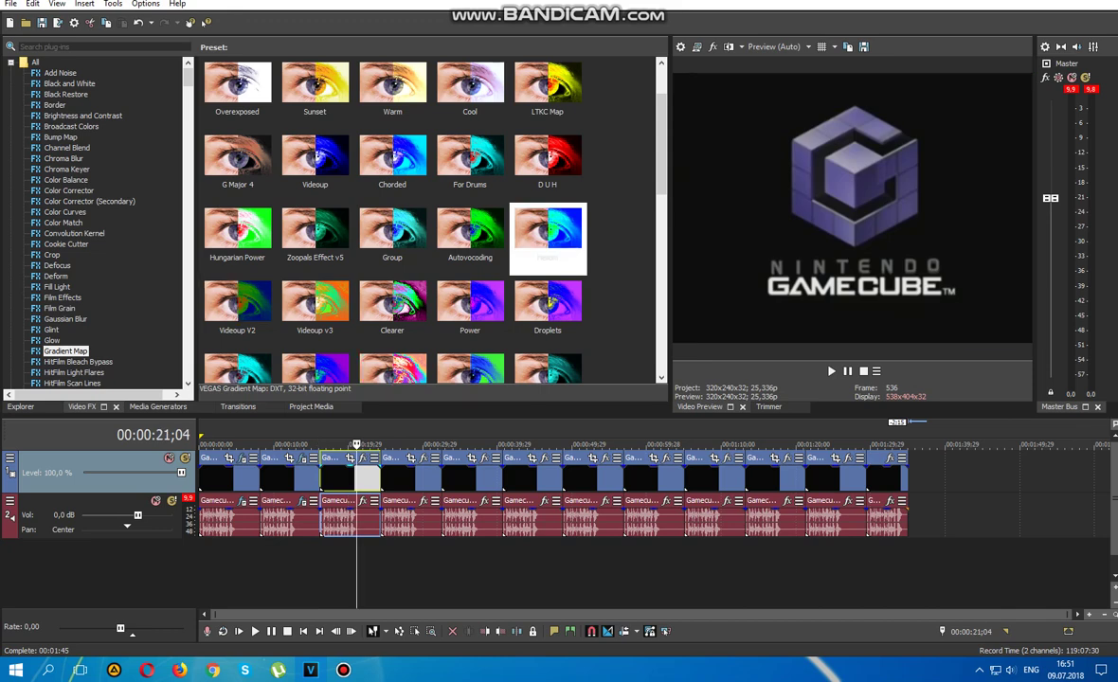
{"action": "scroll", "coordinate": [100, 228], "scroll_direction": "down", "scroll_amount": 6}
{"action": "scroll", "coordinate": [95, 223], "scroll_direction": "down", "scroll_amount": 15}
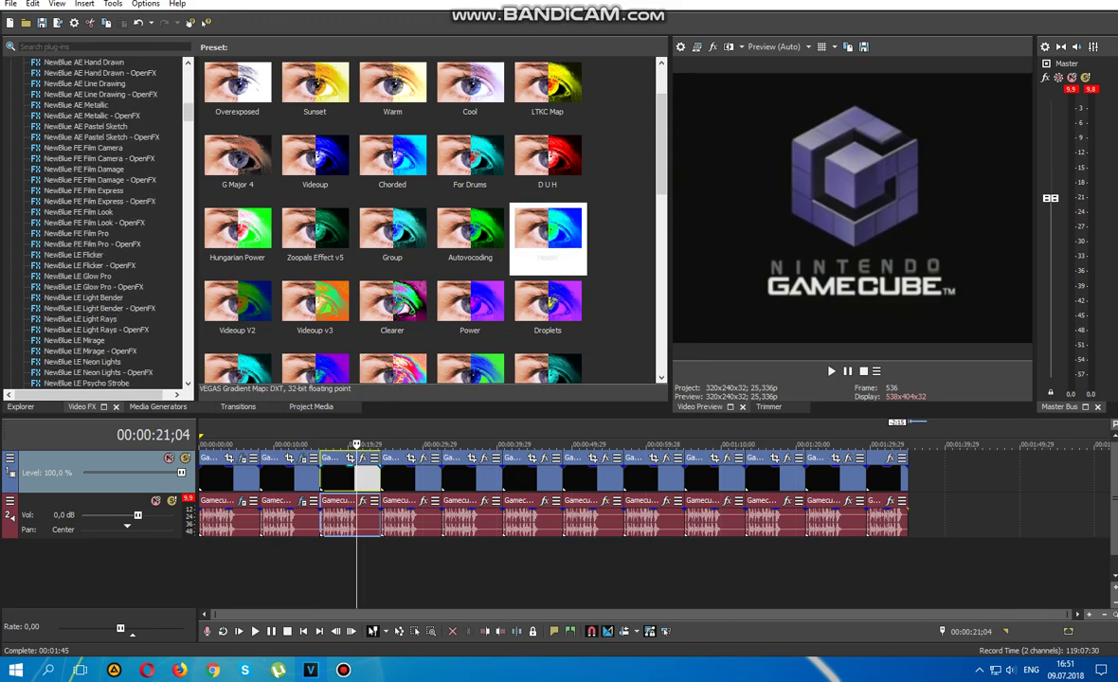
{"action": "left_click", "coordinate": [74, 276]}
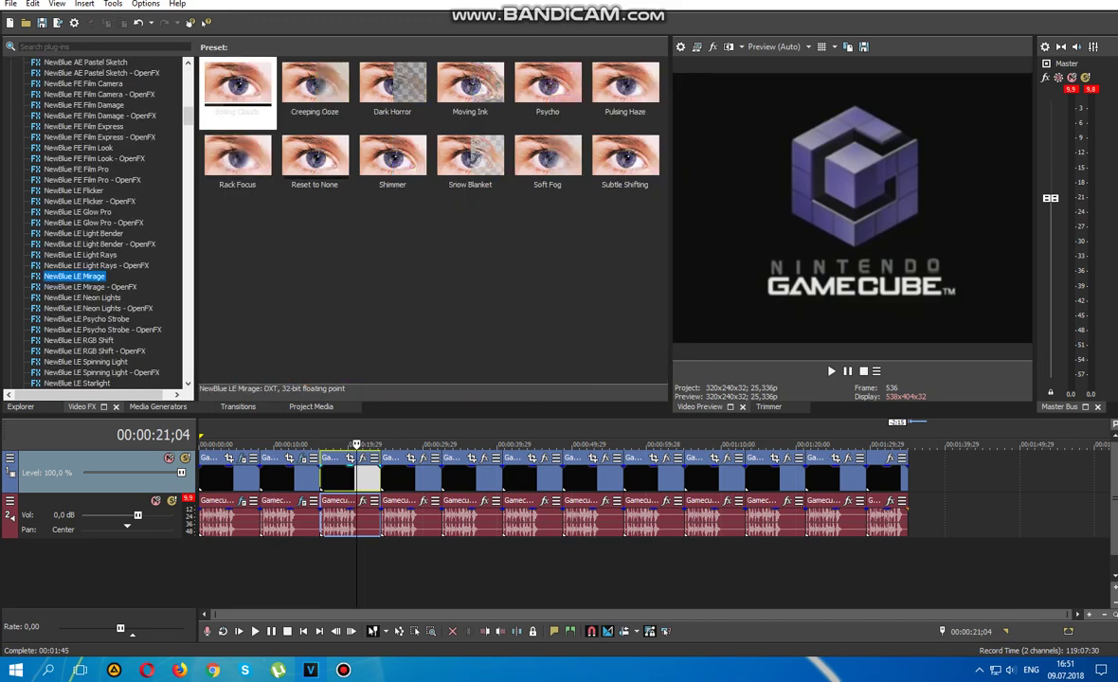
{"action": "left_click", "coordinate": [315, 158]}
{"action": "left_click", "coordinate": [625, 160]}
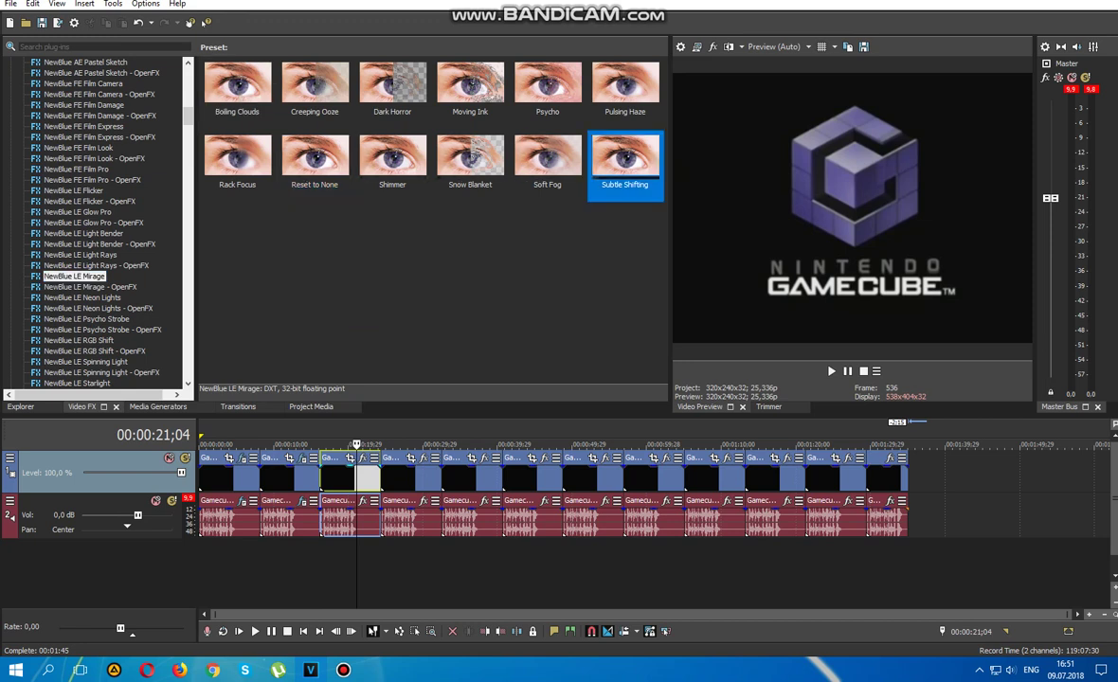
{"action": "left_click_drag", "start_coordinate": [626, 159], "coordinate": [352, 477]}
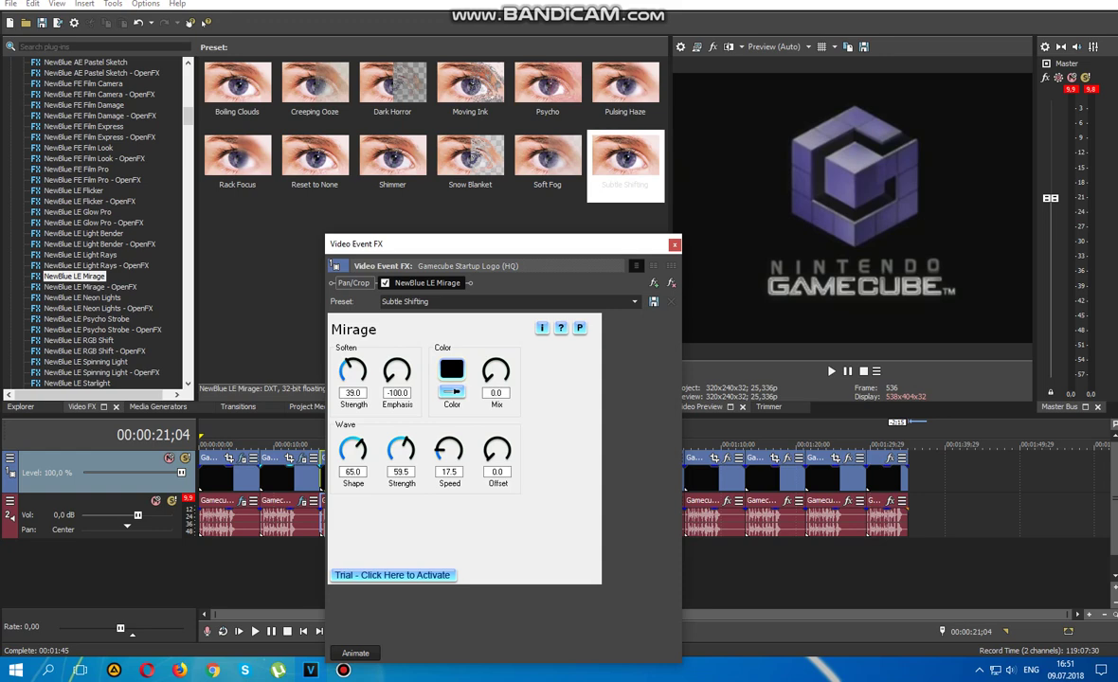
Add the S_Grid effect with its Default preset to the third clip's video effects chain.
{"action": "scroll", "coordinate": [104, 222], "scroll_direction": "up", "scroll_amount": 3}
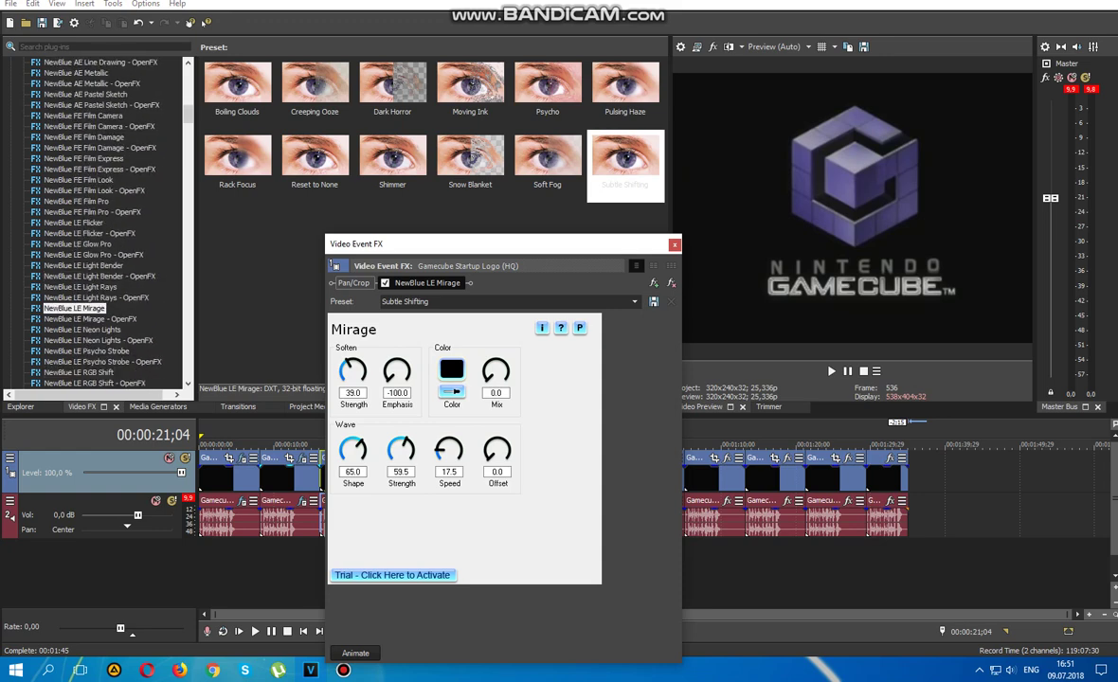
{"action": "left_click_drag", "start_coordinate": [187, 114], "coordinate": [187, 277]}
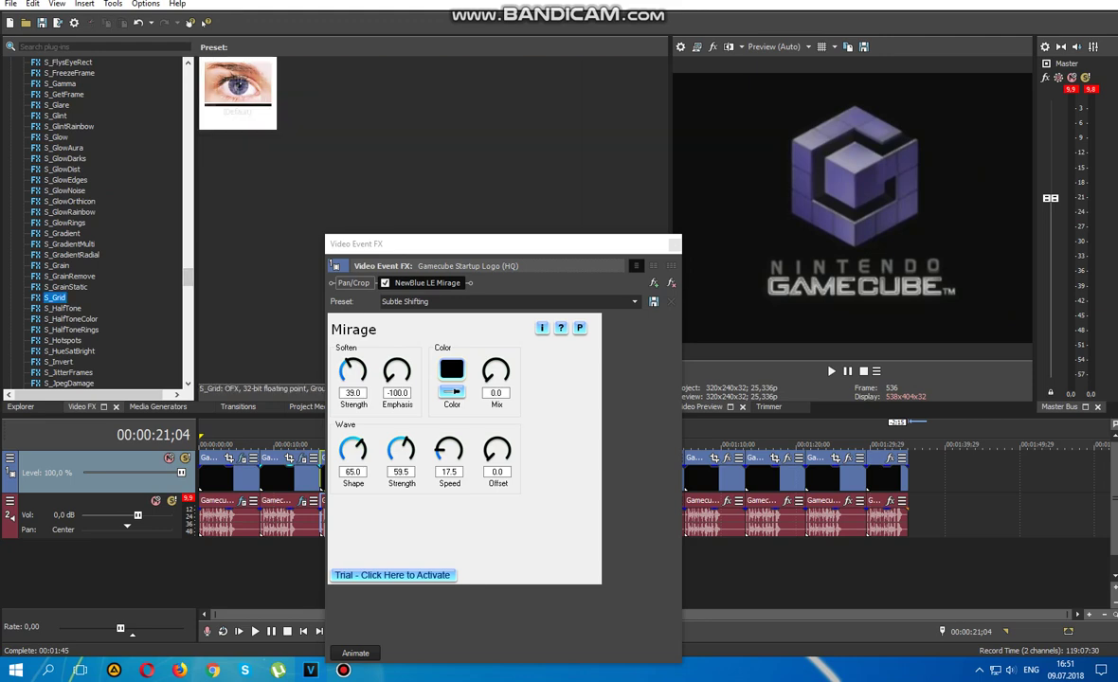
{"action": "left_click_drag", "start_coordinate": [237, 87], "coordinate": [481, 290]}
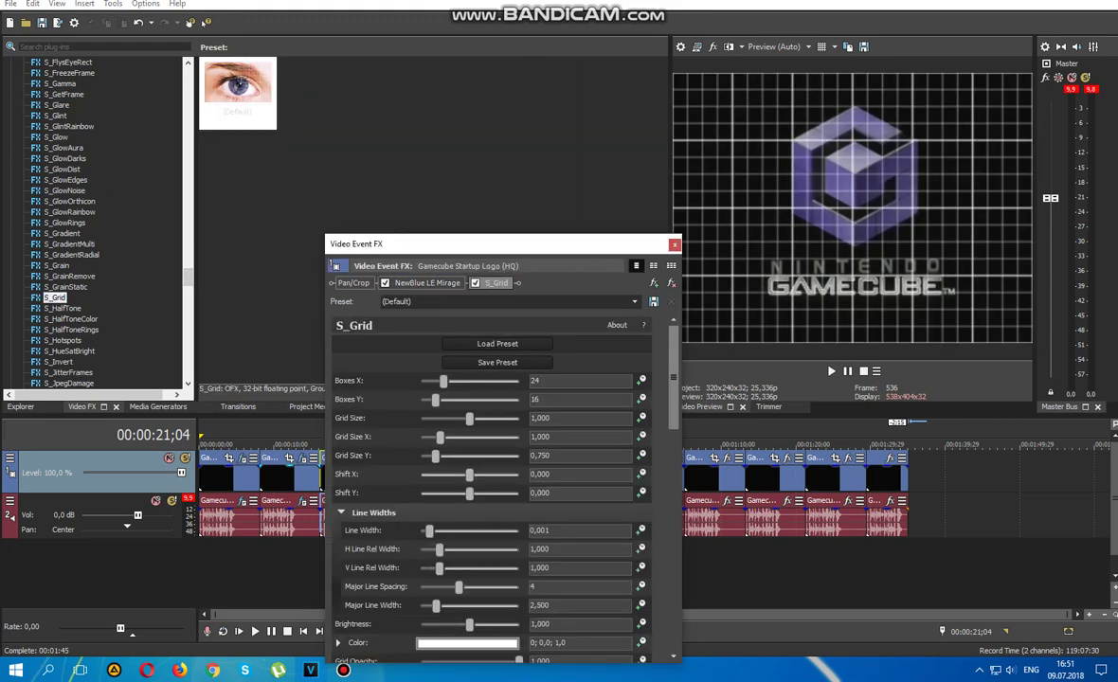
Set the S_Grid Boxes X and Boxes Y values to 100, increase Grid Size X, and close the effects window.
{"action": "left_click_drag", "start_coordinate": [442, 381], "coordinate": [519, 399]}
{"action": "left_click_drag", "start_coordinate": [420, 381], "coordinate": [519, 380]}
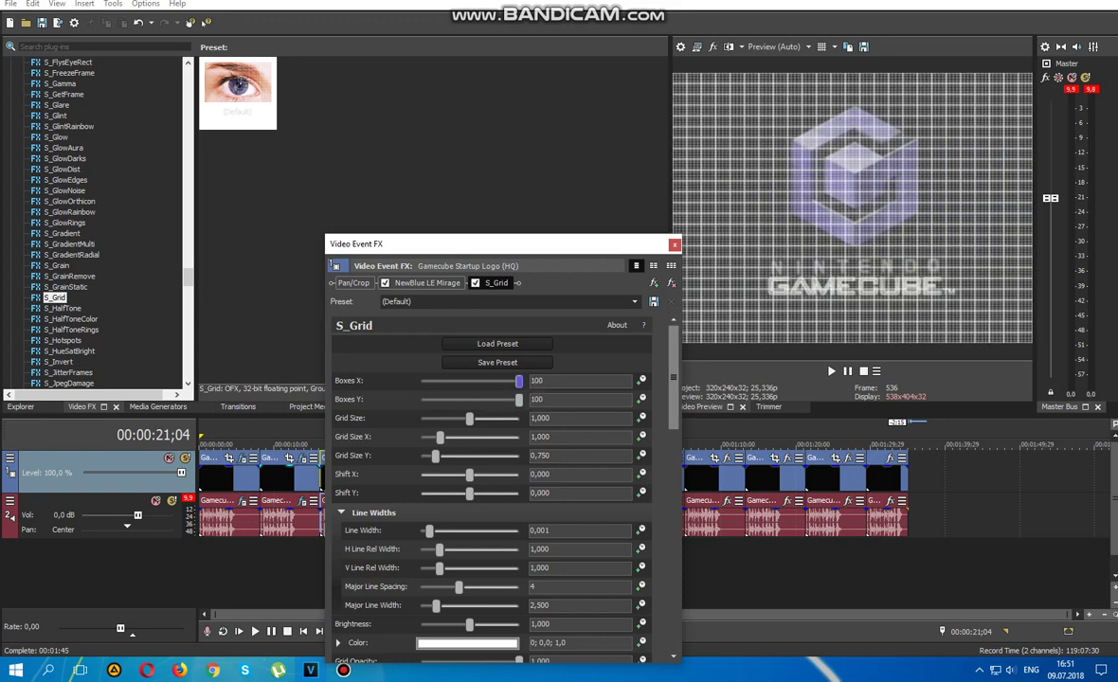
{"action": "mouse_move", "coordinate": [440, 436]}
{"action": "left_mouse_down"}
{"action": "mouse_move", "coordinate": [518, 436]}
{"action": "mouse_move", "coordinate": [461, 437]}
{"action": "left_mouse_up"}
{"action": "left_click", "coordinate": [674, 245]}
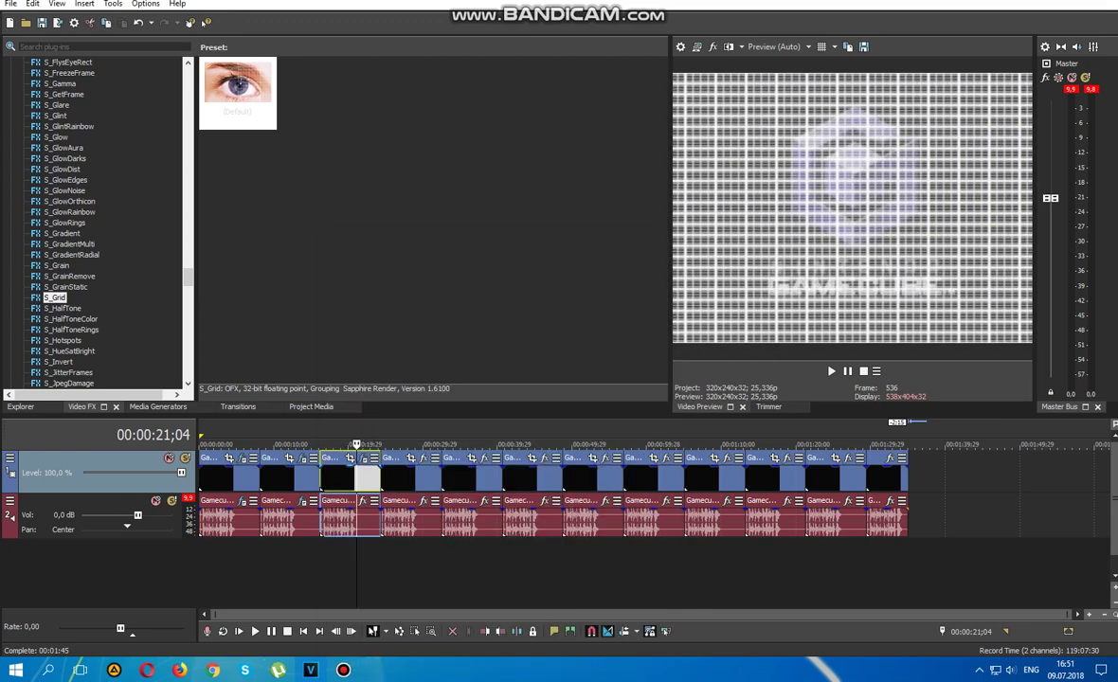
Add the Flange/Wah-Wah and Graphic Dynamics audio plug-ins to the third clip's audio event.
{"action": "left_click", "coordinate": [363, 500]}
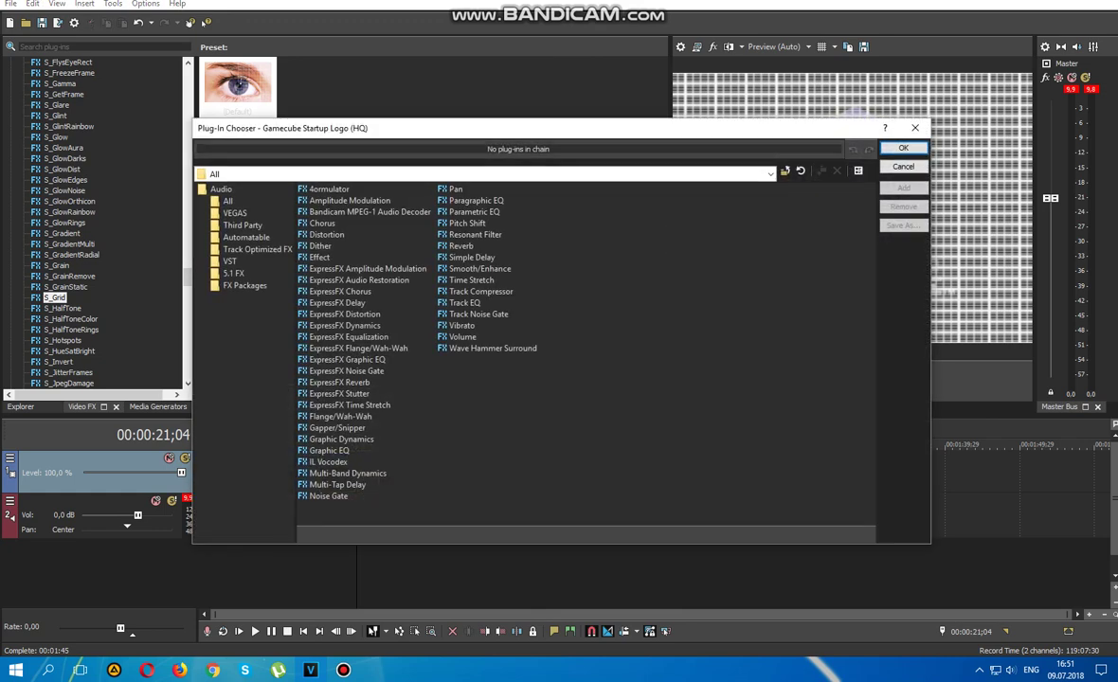
{"action": "double_click", "coordinate": [340, 417]}
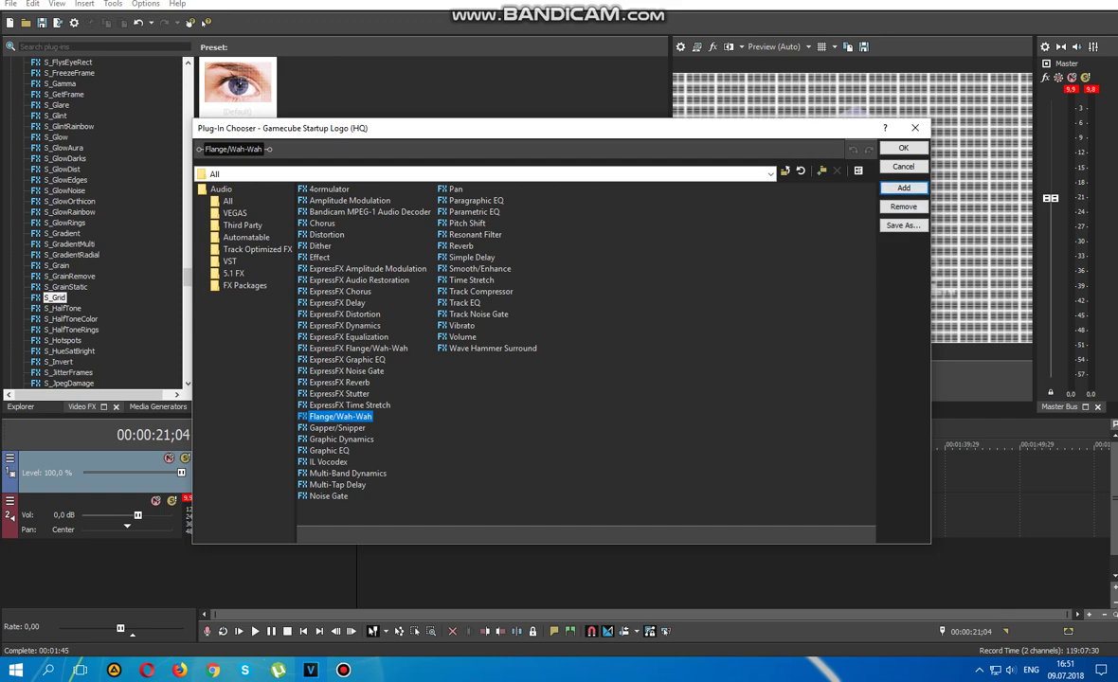
{"action": "double_click", "coordinate": [341, 440]}
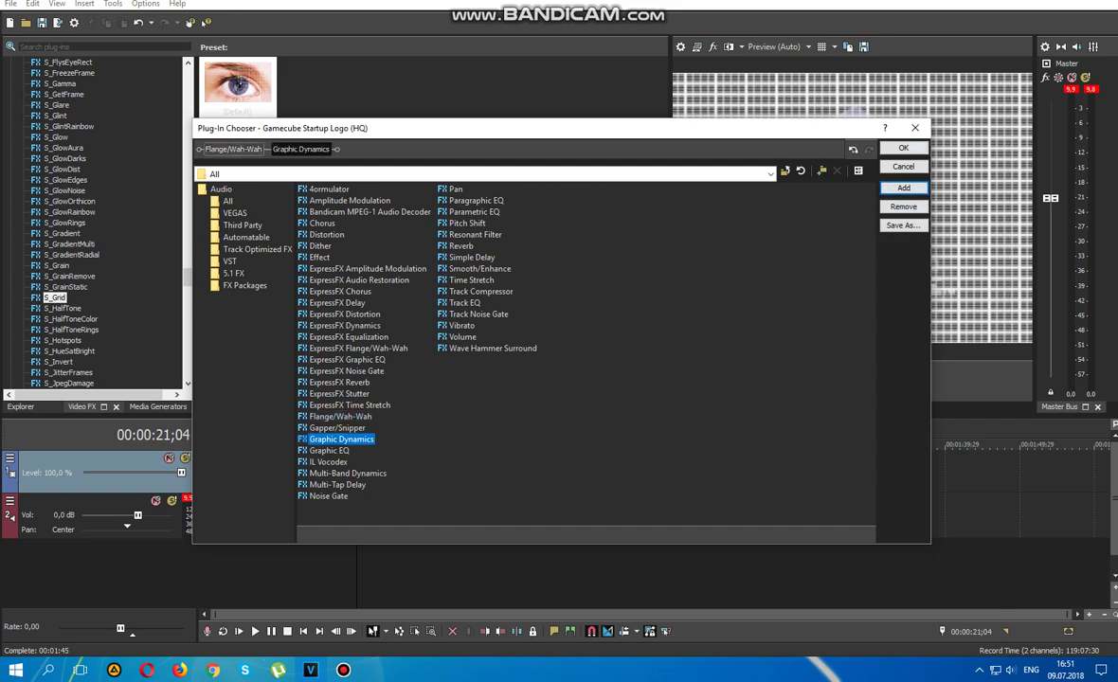
{"action": "left_click", "coordinate": [903, 148]}
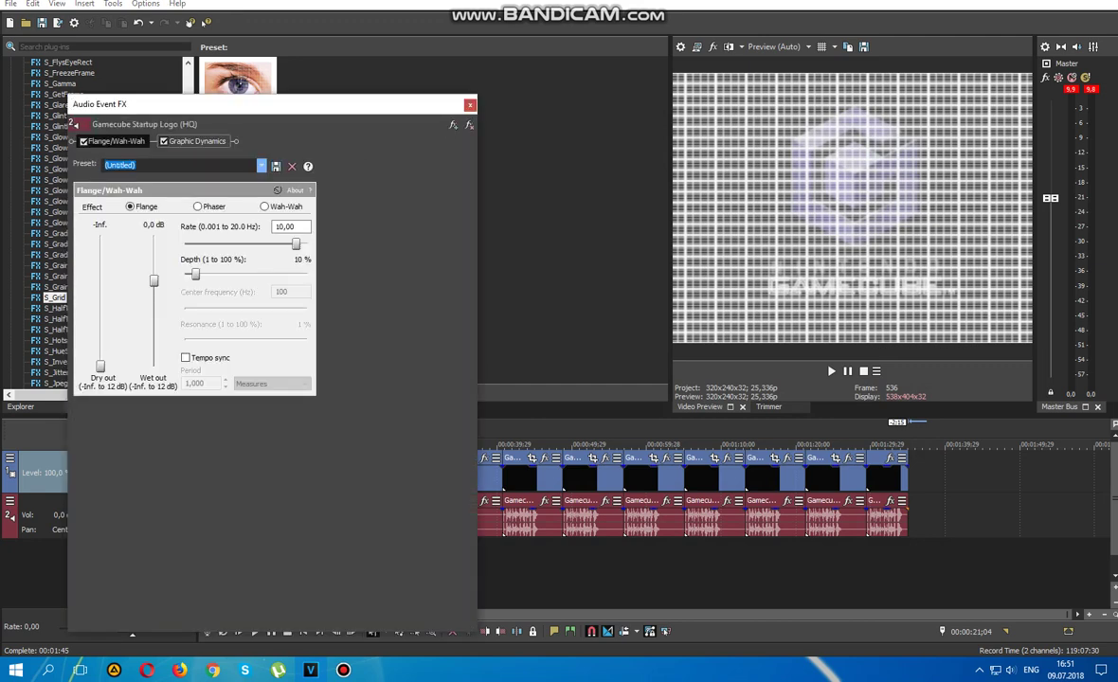
Set Flange/Wah-Wah to [Sys] Phaser 2 and Graphic Dynamics to [Sys] Maximize volume (-12 dB limiter with gain compensation), and close the effects window.
{"action": "left_click", "coordinate": [261, 166]}
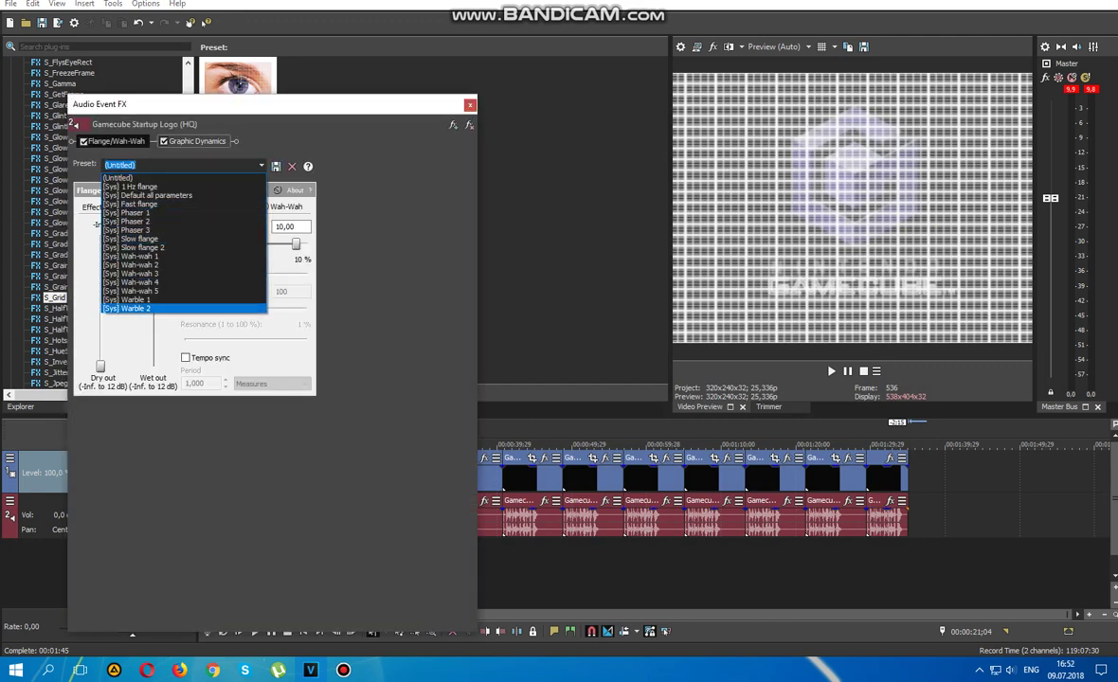
{"action": "left_click", "coordinate": [135, 222]}
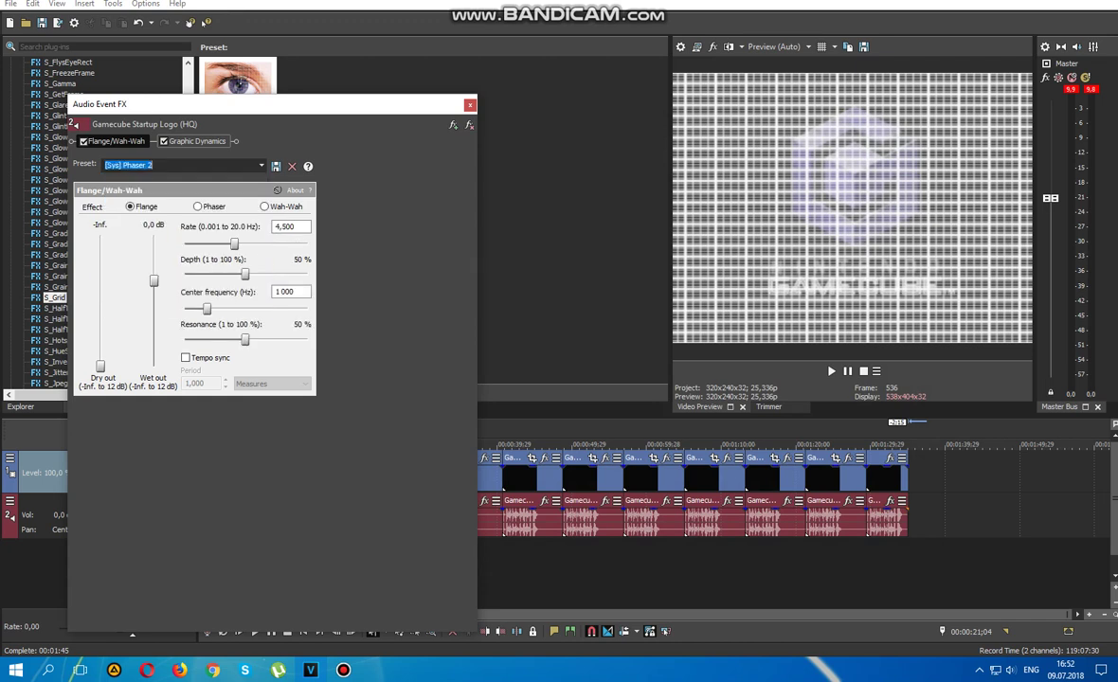
{"action": "left_click", "coordinate": [197, 142]}
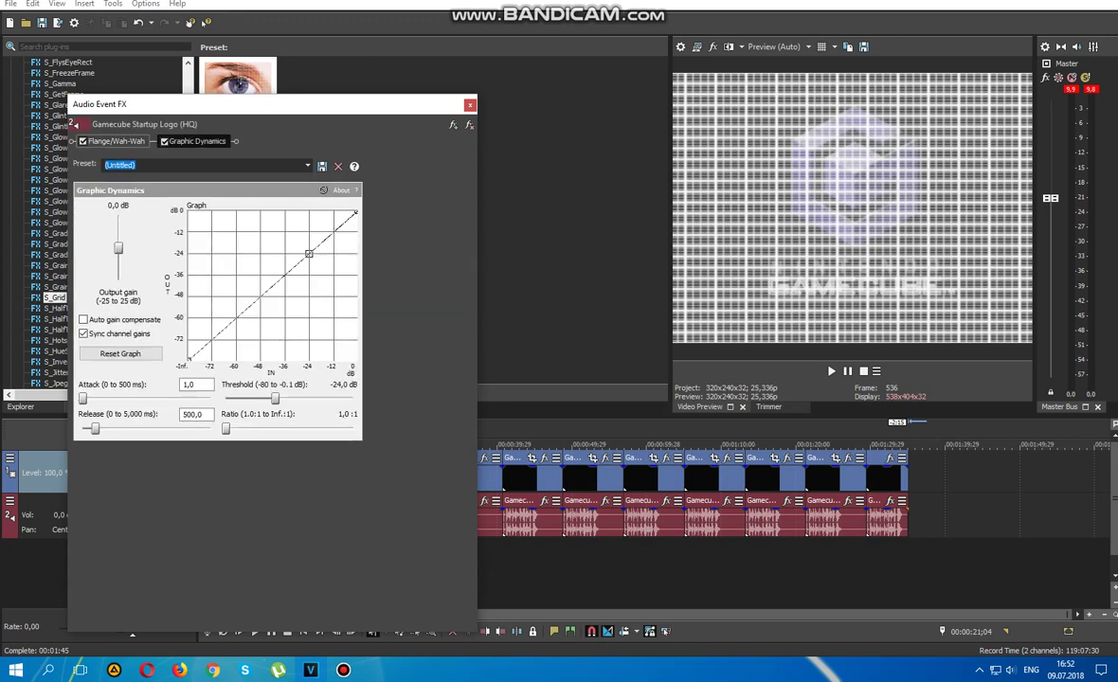
{"action": "left_click", "coordinate": [307, 166]}
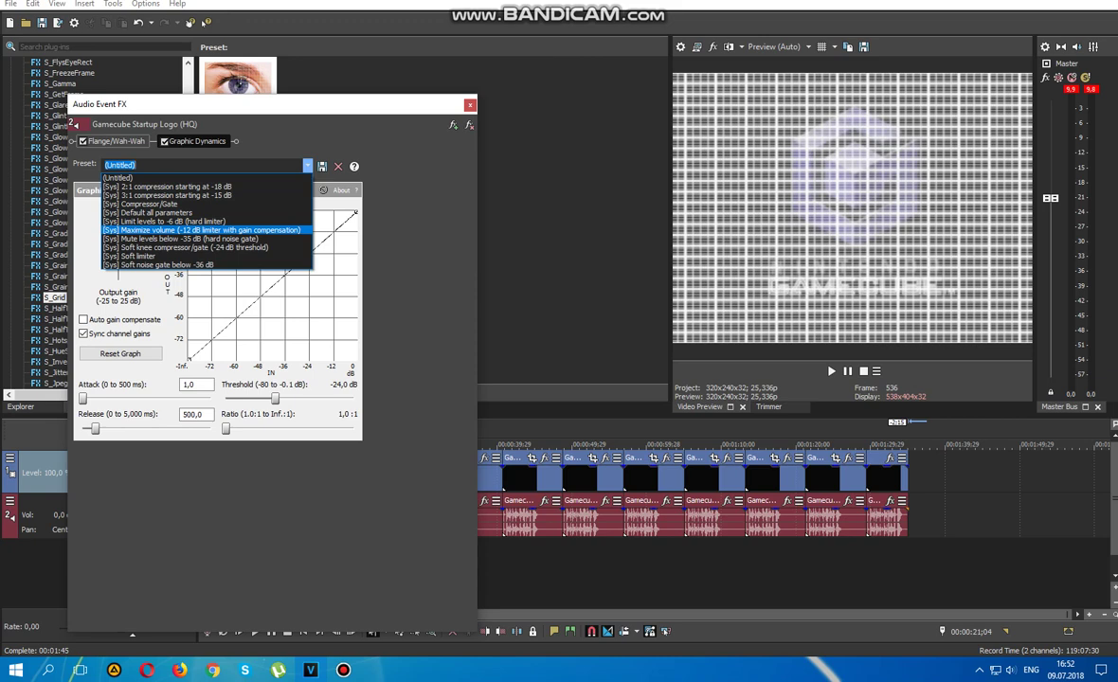
{"action": "key", "text": "Return"}
{"action": "key", "text": "Escape"}
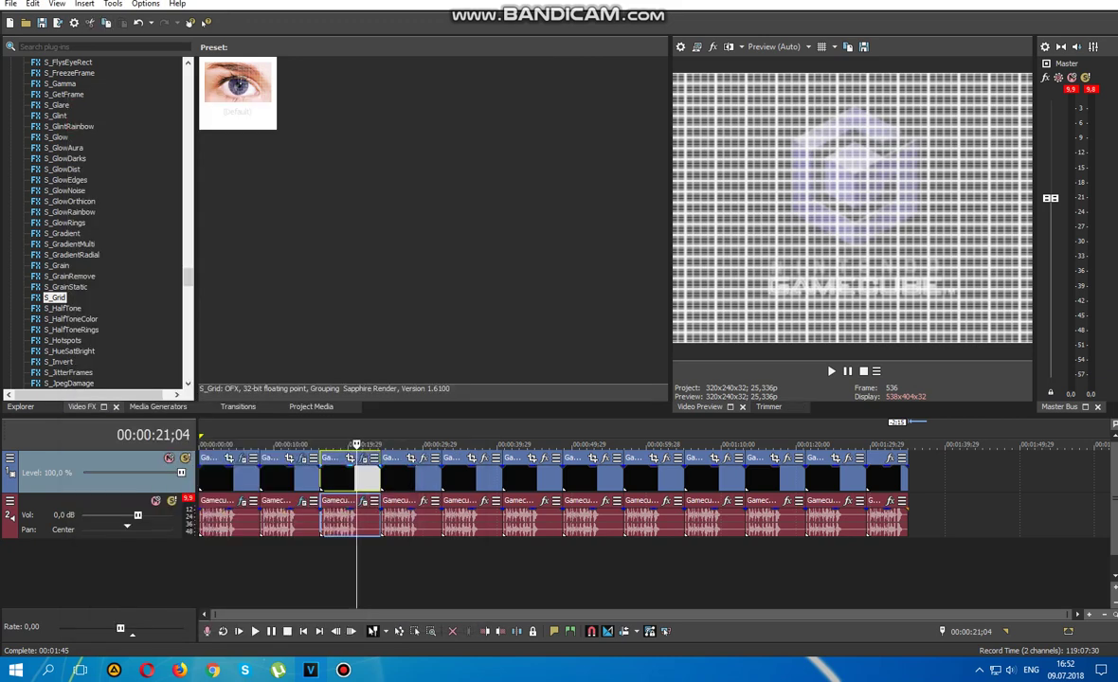
Play back the third clip to check its video and audio effects, and pause.
{"action": "key", "text": "space"}
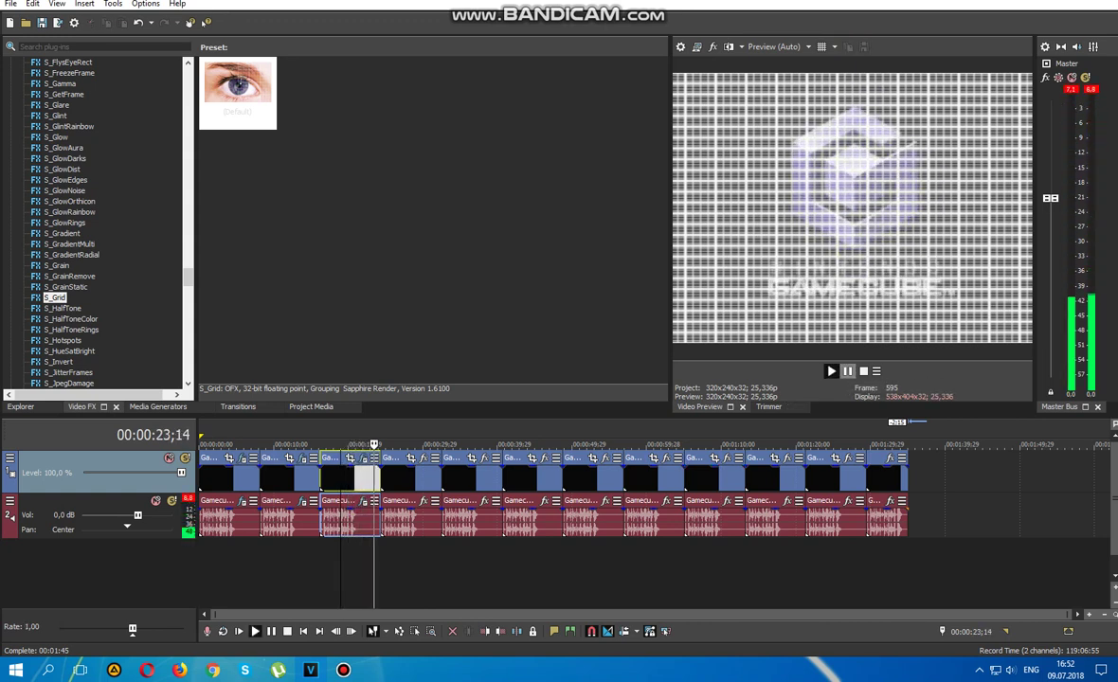
{"action": "left_click", "coordinate": [849, 372]}
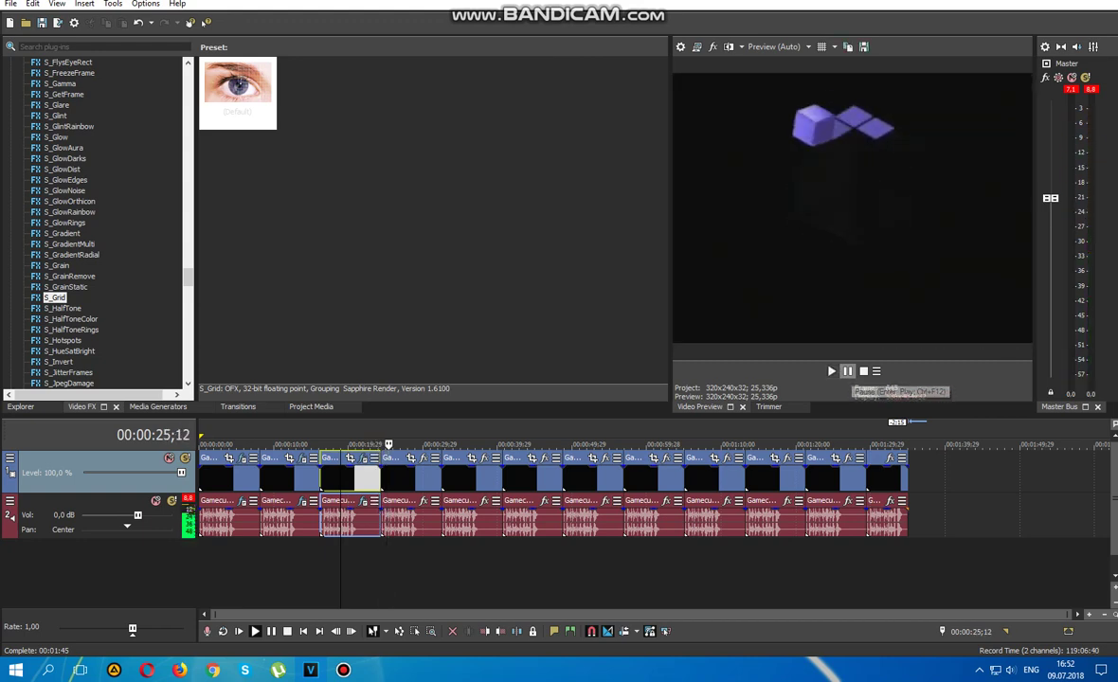
Find the S_ZebrafyColor video effect and apply its default preset to the fourth Gamecube Startup Logo clip.
{"action": "scroll", "coordinate": [95, 223], "scroll_direction": "up", "scroll_amount": 2}
{"action": "scroll", "coordinate": [95, 222], "scroll_direction": "up", "scroll_amount": 3}
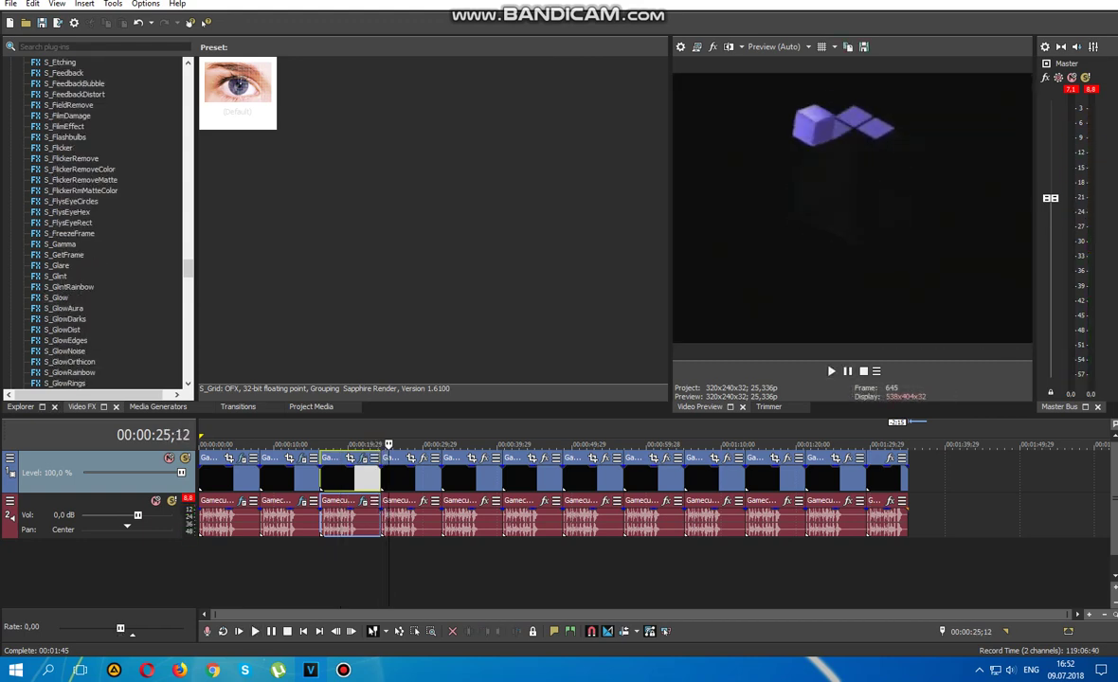
{"action": "scroll", "coordinate": [95, 222], "scroll_direction": "down", "scroll_amount": 10}
{"action": "scroll", "coordinate": [95, 218], "scroll_direction": "down", "scroll_amount": 20}
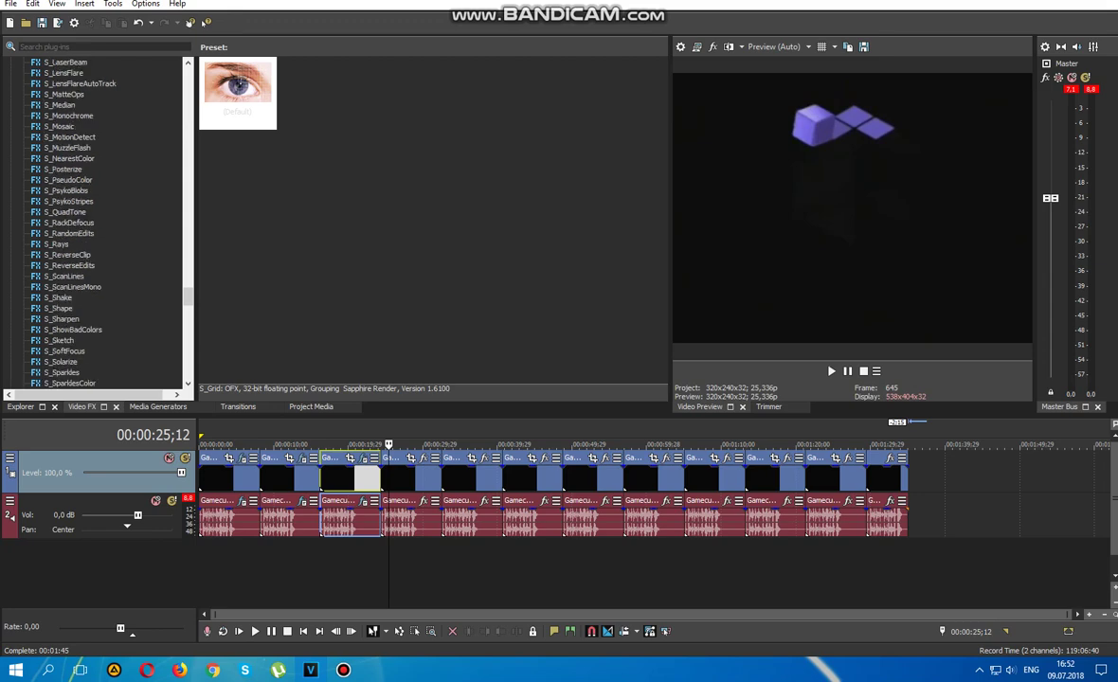
{"action": "scroll", "coordinate": [95, 218], "scroll_direction": "down", "scroll_amount": 10}
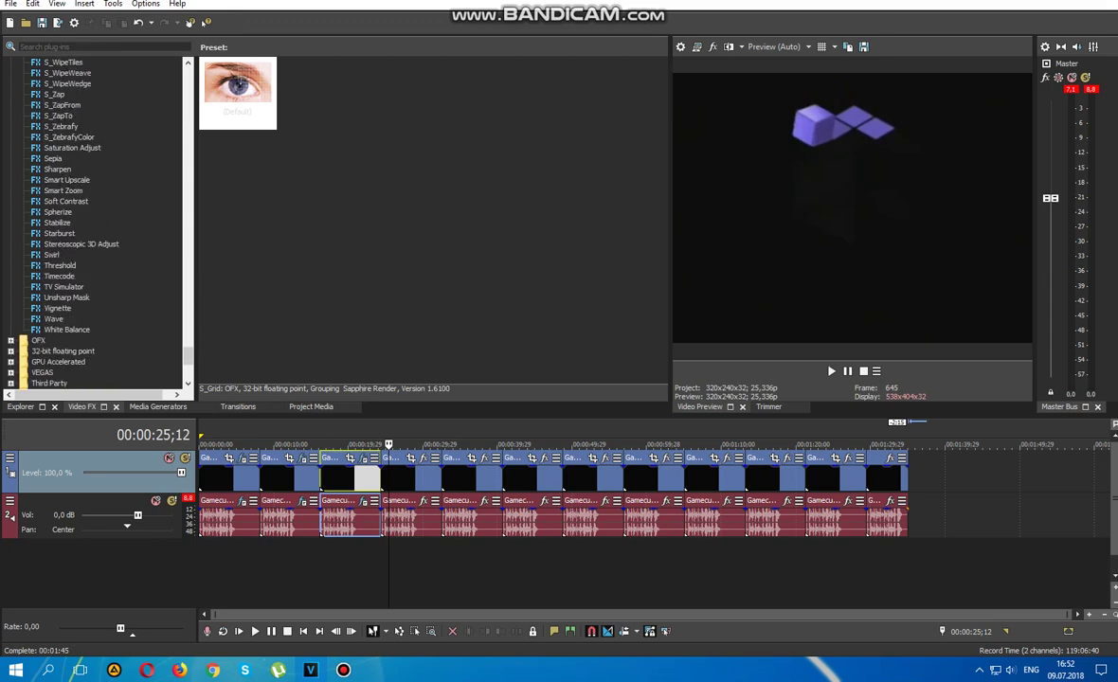
{"action": "left_click", "coordinate": [70, 137]}
{"action": "left_click_drag", "start_coordinate": [237, 93], "coordinate": [413, 469]}
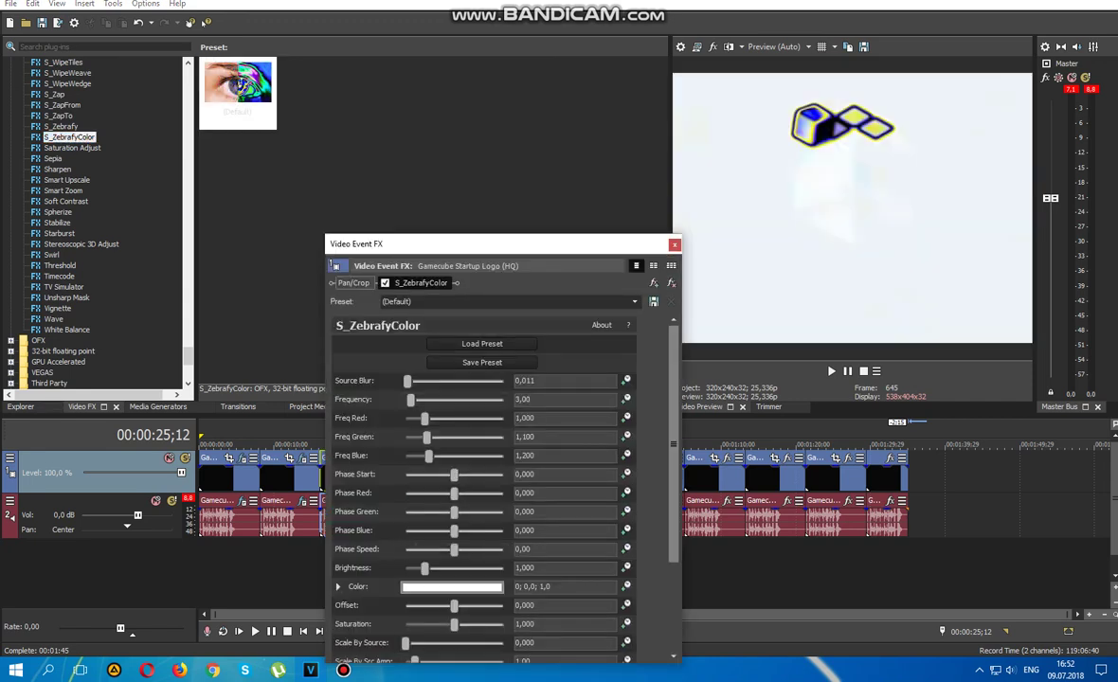
Set the S_ZebrafyColor Source Blur to 0 and close the effects window.
{"action": "mouse_move", "coordinate": [407, 381]}
{"action": "left_mouse_down"}
{"action": "mouse_move", "coordinate": [448, 381]}
{"action": "mouse_move", "coordinate": [422, 381]}
{"action": "left_mouse_up"}
{"action": "left_click_drag", "start_coordinate": [384, 346], "coordinate": [371, 347]}
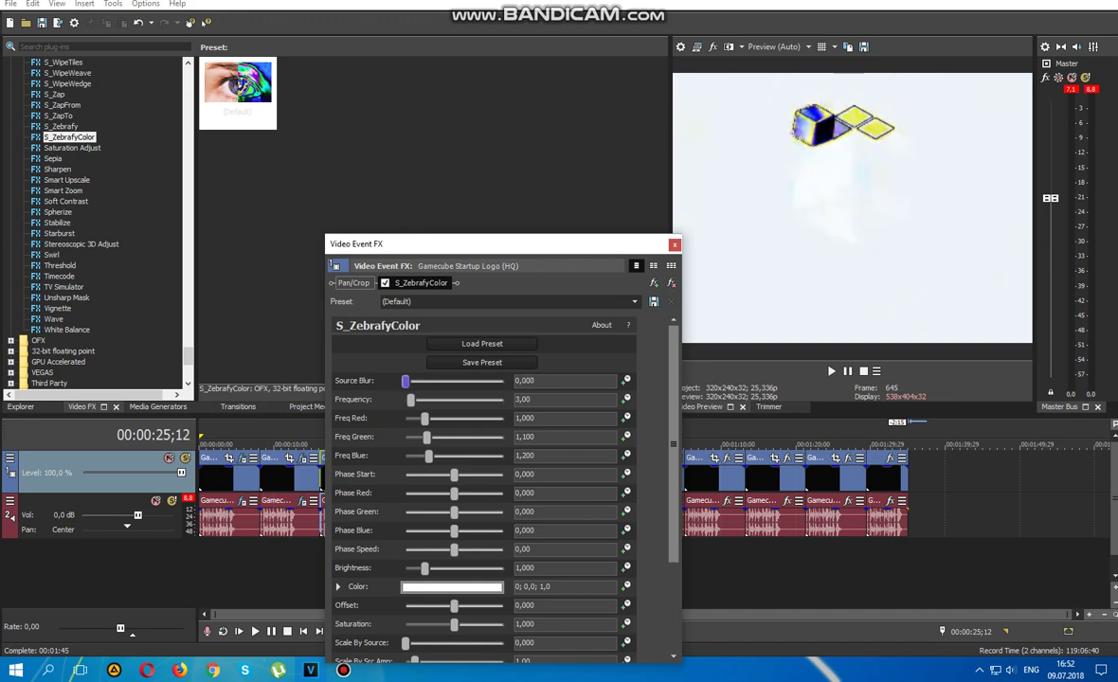
{"action": "left_click", "coordinate": [675, 246]}
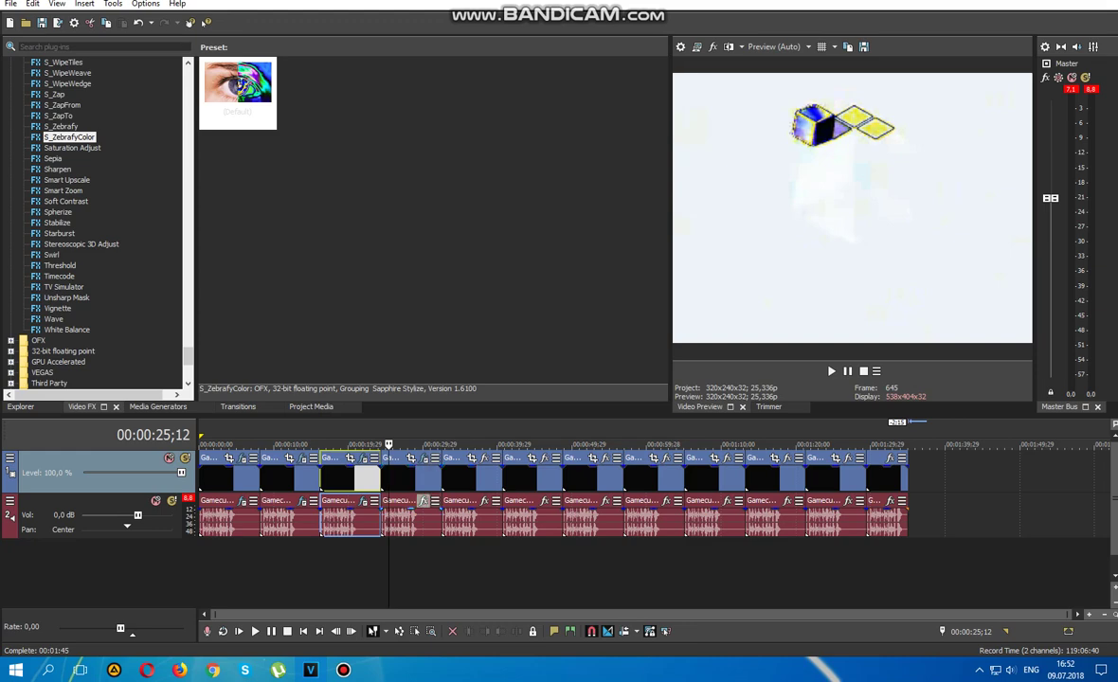
Add the IL Vocodex plug-in to the fourth clip's audio event, choose its Clearer preset, and close the effects window.
{"action": "left_click", "coordinate": [424, 500]}
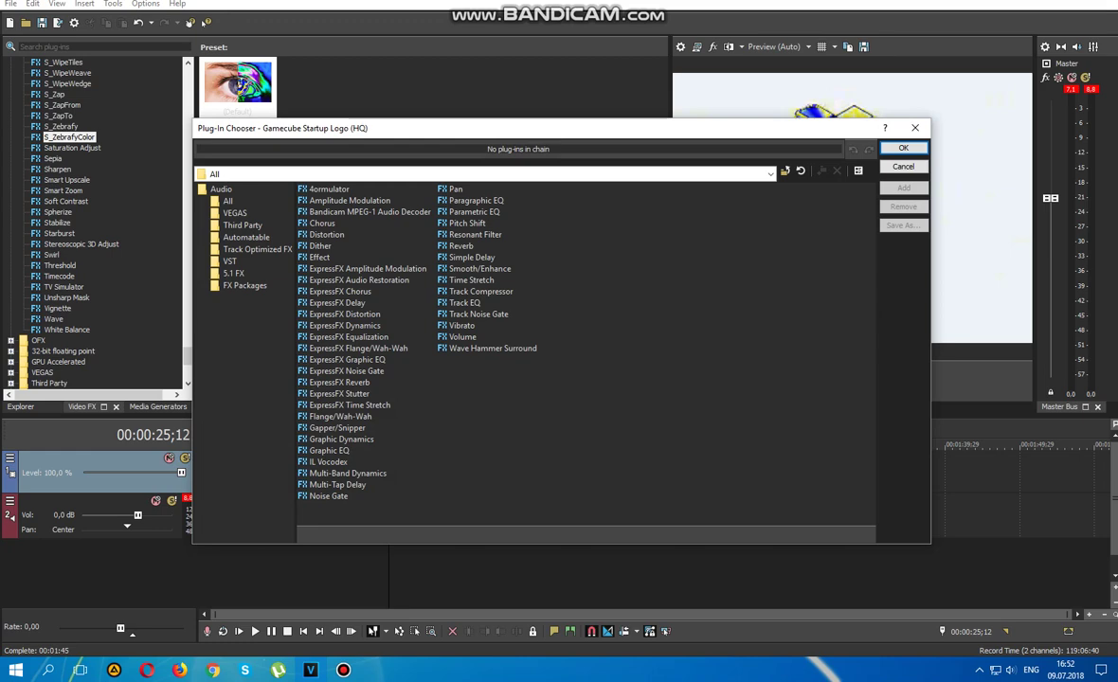
{"action": "double_click", "coordinate": [328, 462]}
{"action": "left_click", "coordinate": [902, 148]}
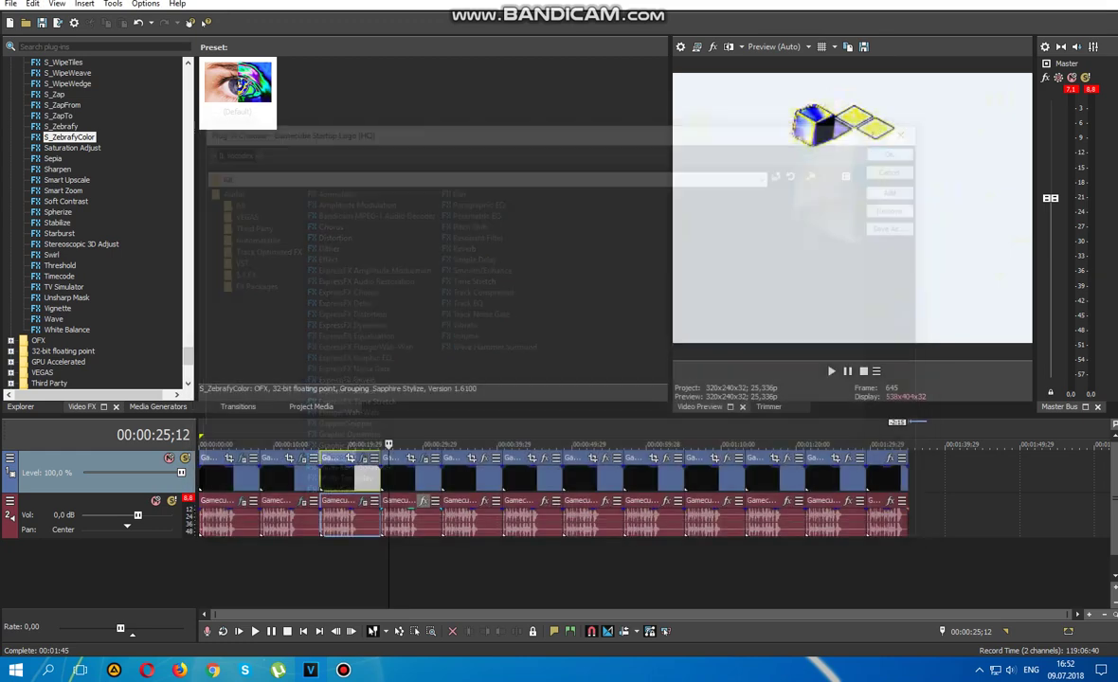
{"action": "left_click", "coordinate": [398, 594]}
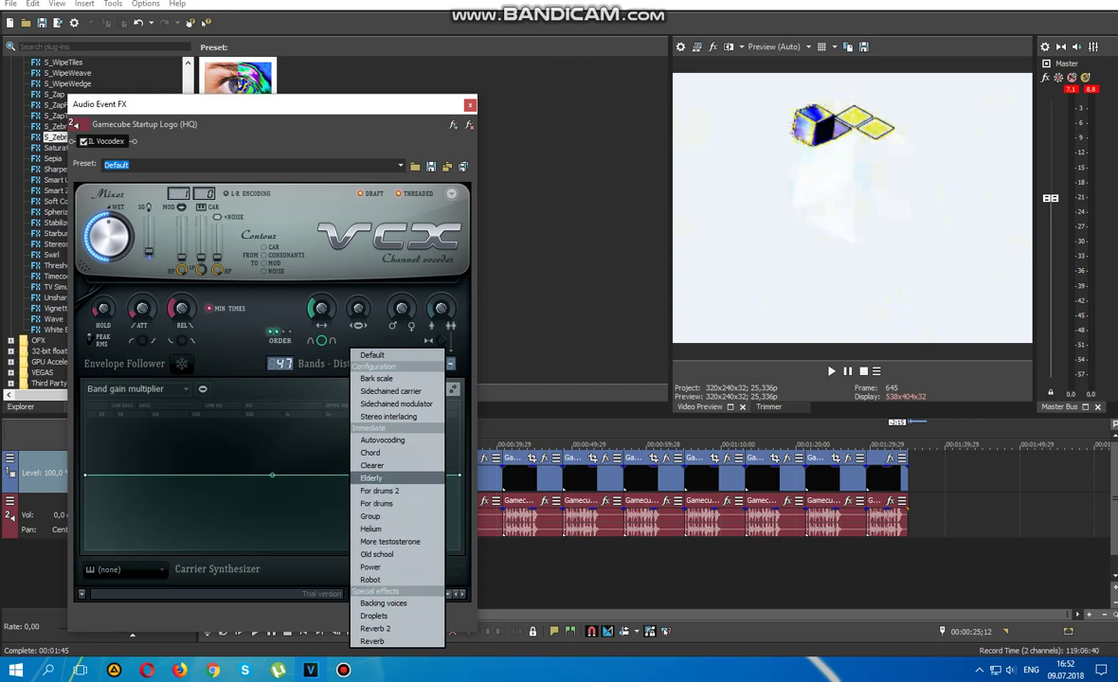
{"action": "left_click", "coordinate": [371, 466]}
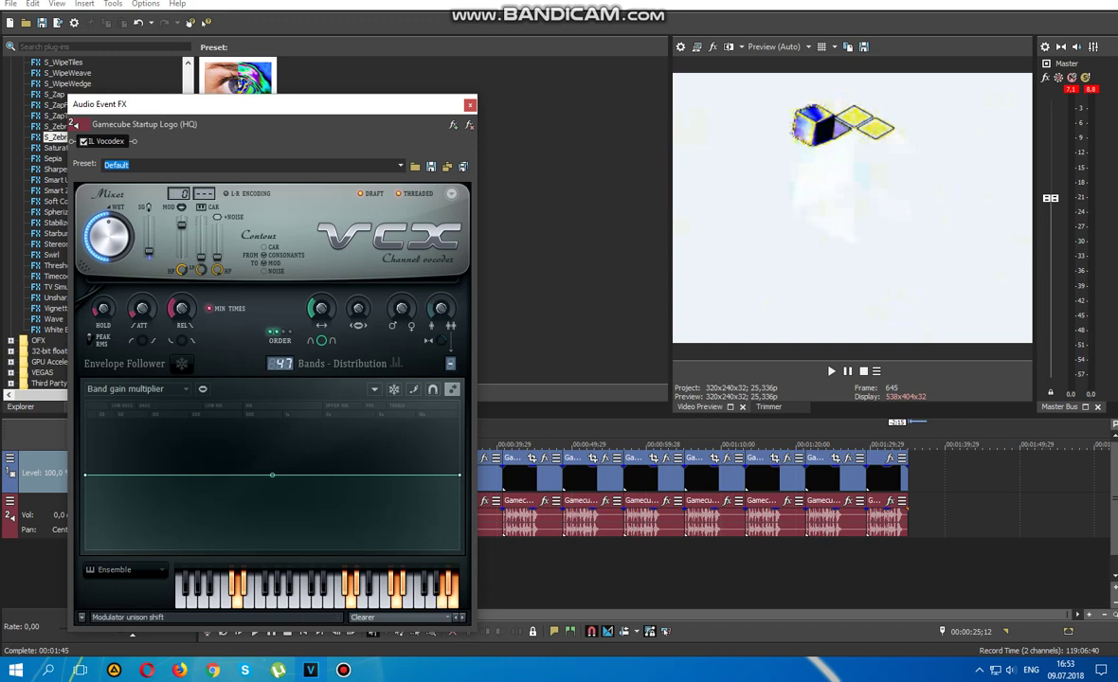
{"action": "left_click", "coordinate": [470, 106]}
Play back the fourth clip to check its video and audio effects, and pause.
{"action": "left_click", "coordinate": [831, 371]}
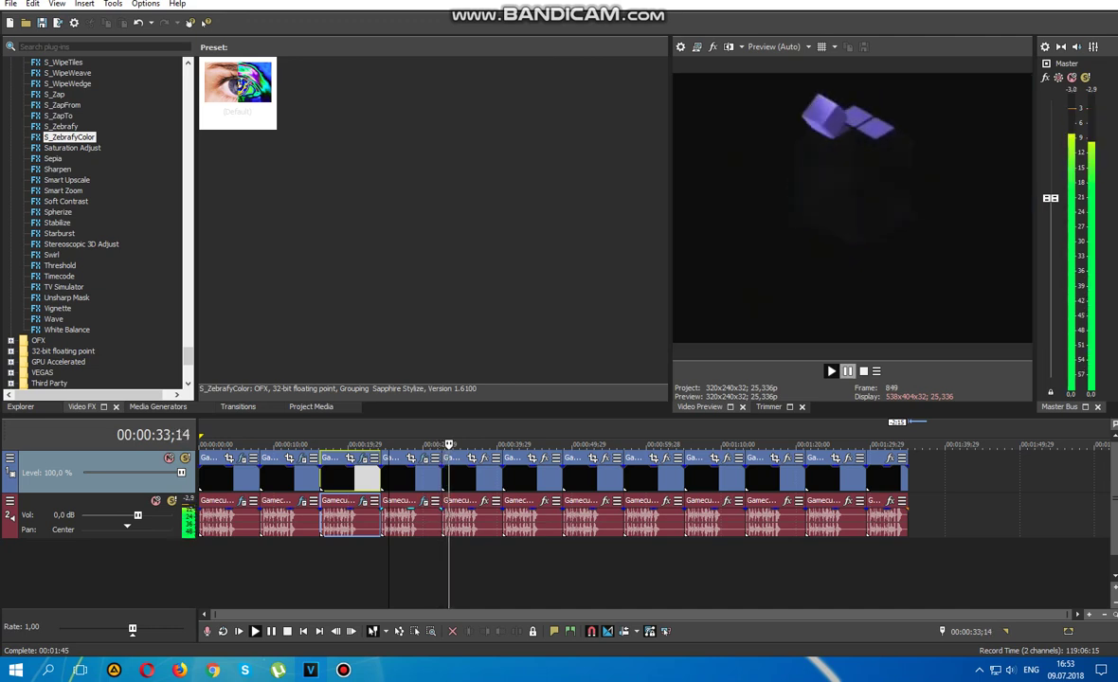
{"action": "left_click", "coordinate": [848, 372]}
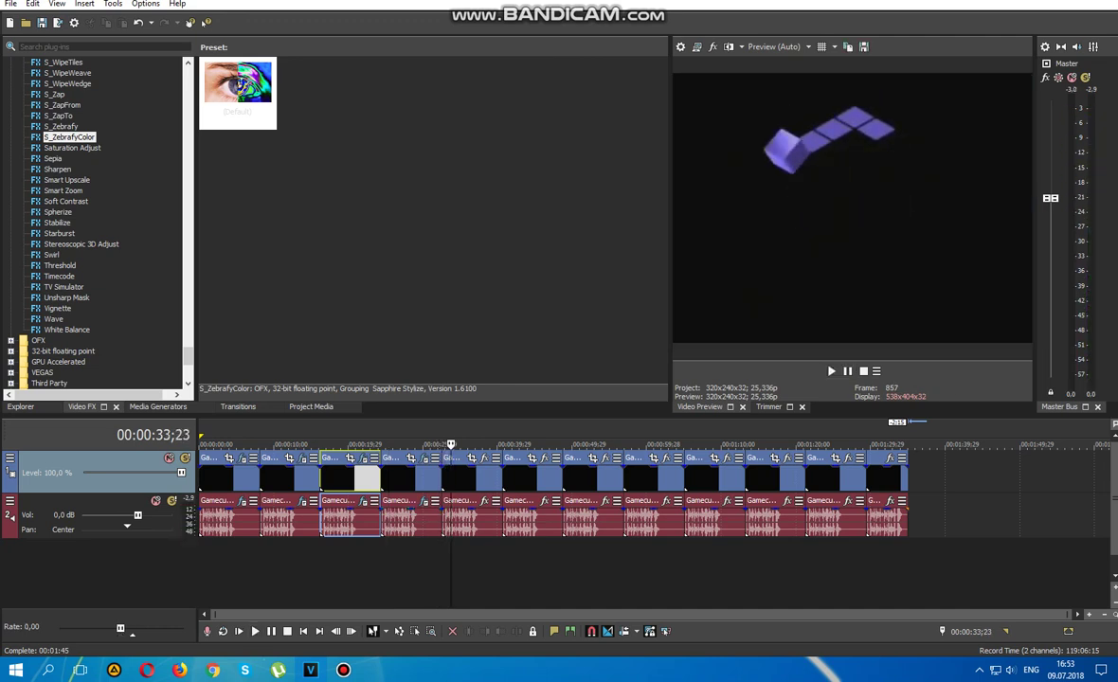
{"action": "left_click", "coordinate": [51, 255]}
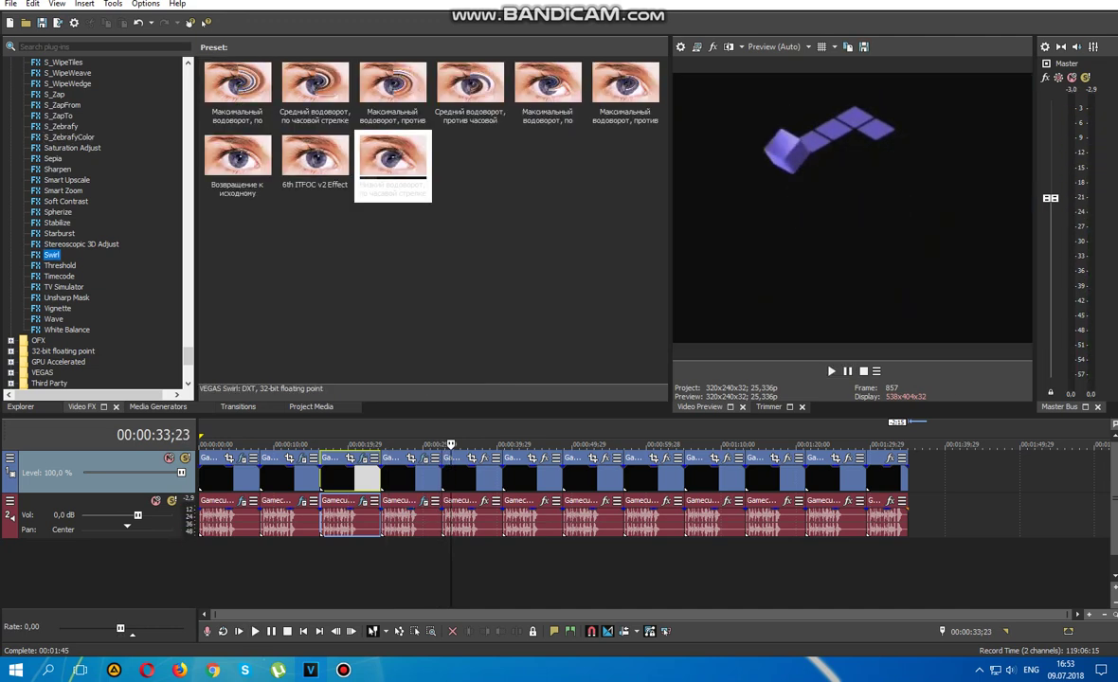
{"action": "left_click", "coordinate": [393, 159]}
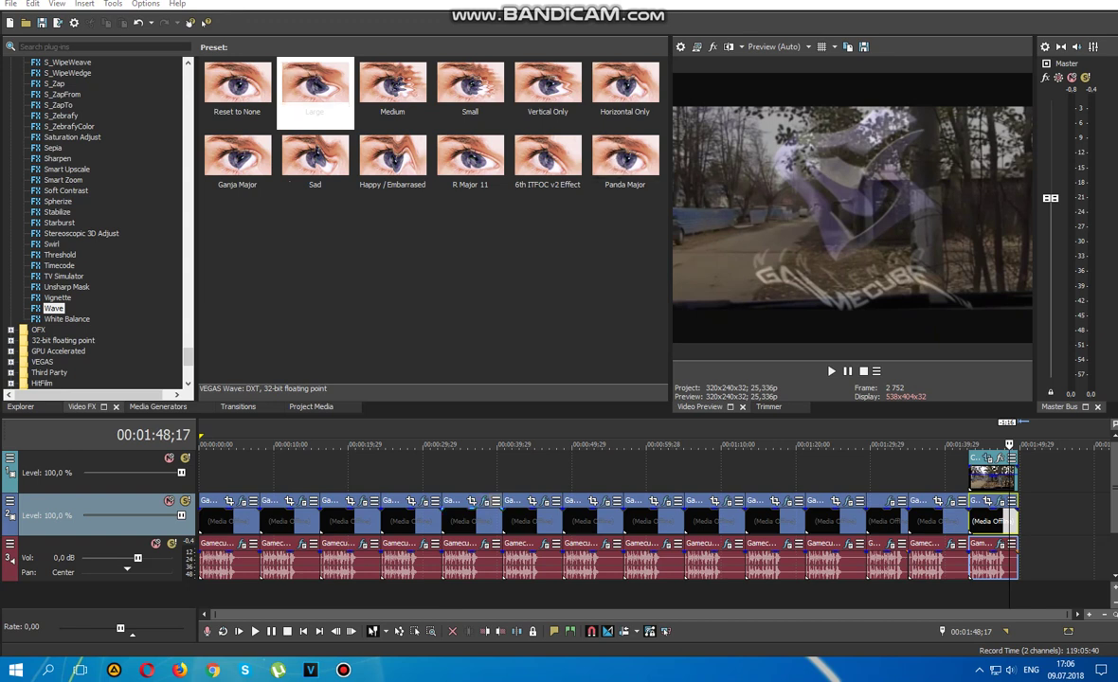
Open the fifth clip's video effects and go through the NewBlue ME Active Camera values one by one.
{"action": "left_click", "coordinate": [445, 462]}
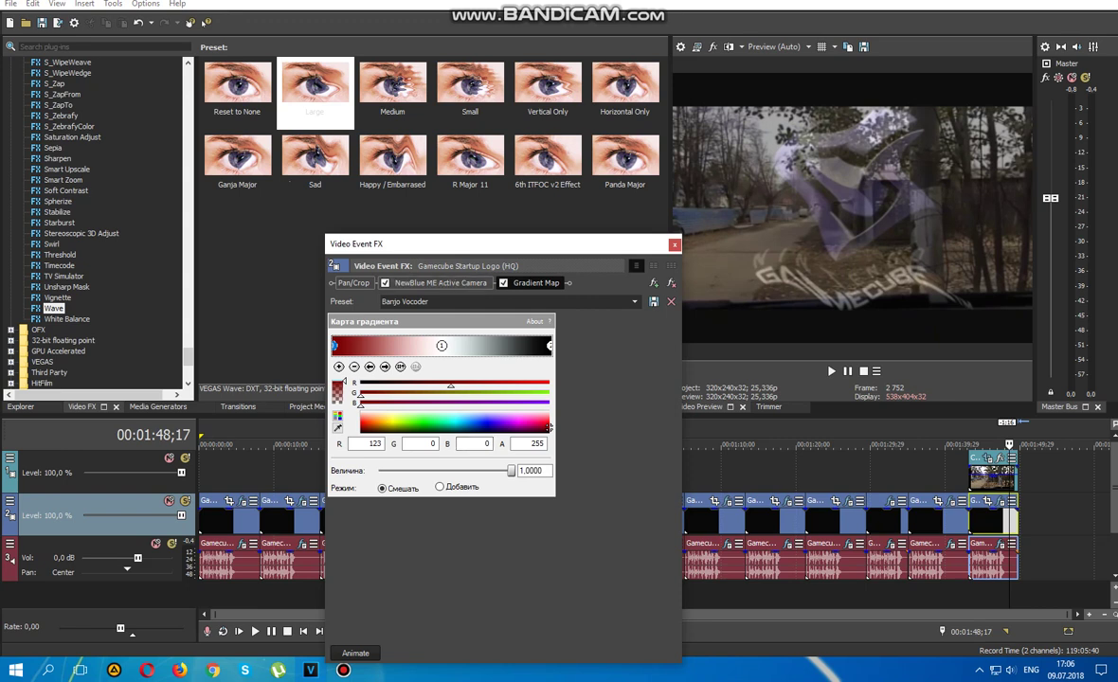
{"action": "left_click", "coordinate": [441, 282]}
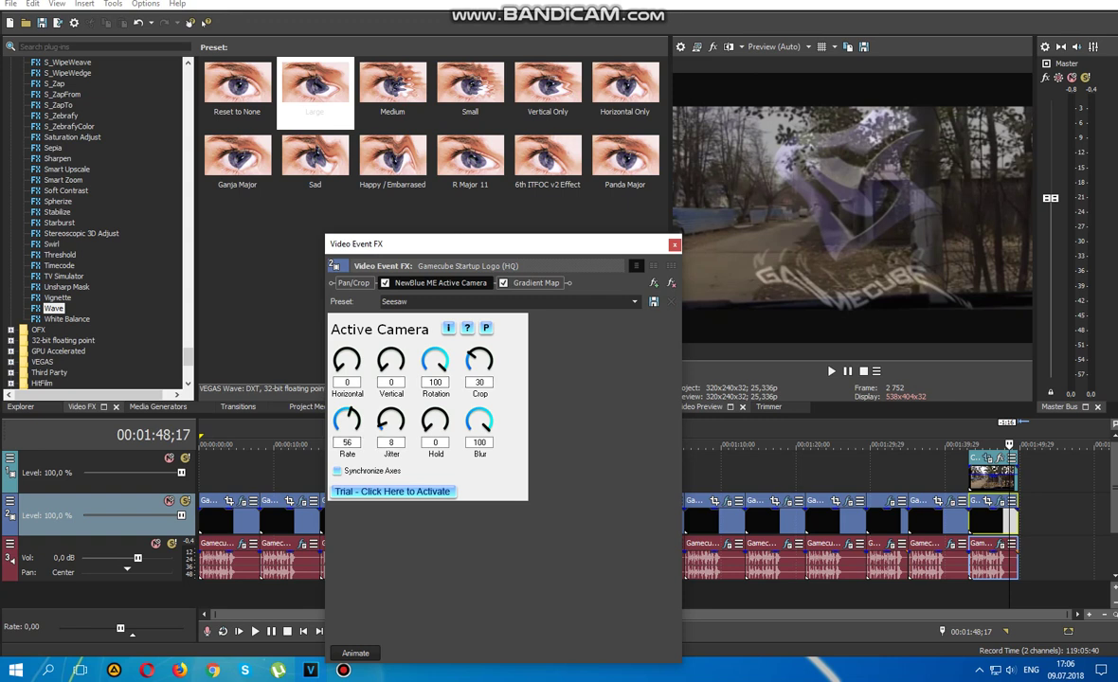
{"action": "double_click", "coordinate": [347, 383]}
{"action": "left_click", "coordinate": [392, 382]}
{"action": "left_click", "coordinate": [436, 383]}
{"action": "key", "text": "Tab"}
{"action": "key", "text": "Tab"}
{"action": "key", "text": "Tab"}
{"action": "key", "text": "Tab"}
{"action": "key", "text": "Tab"}
Inspect the RGB values of all three colour stops in the fifth clip's Gradient Map, and close the effects window.
{"action": "left_click", "coordinate": [536, 284]}
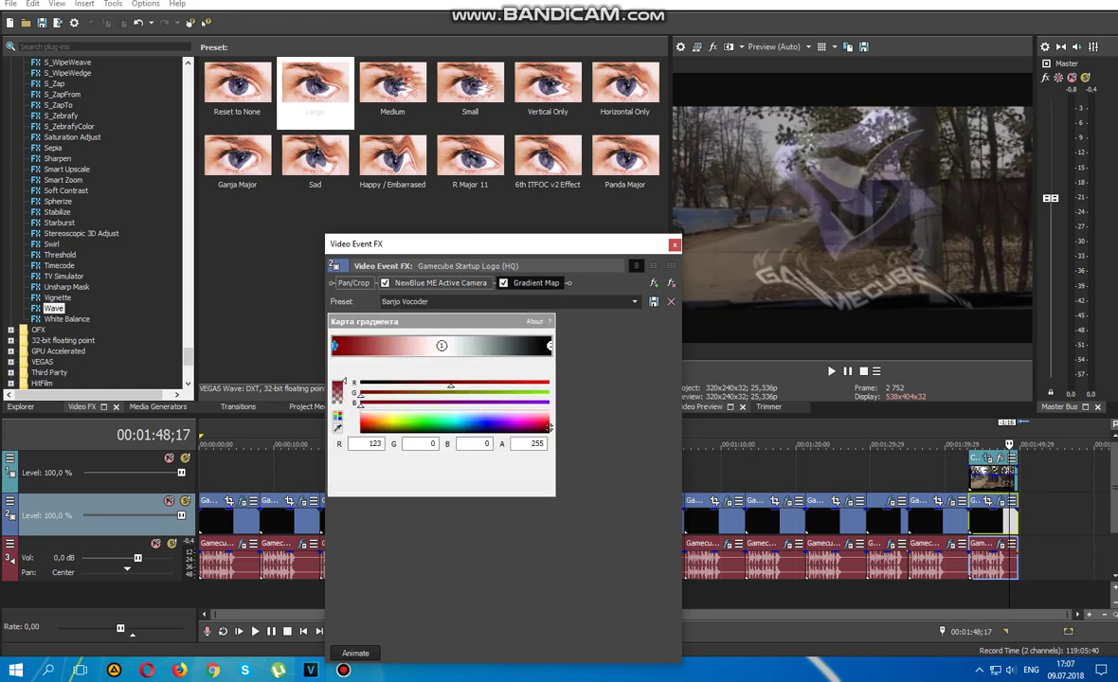
{"action": "double_click", "coordinate": [374, 443]}
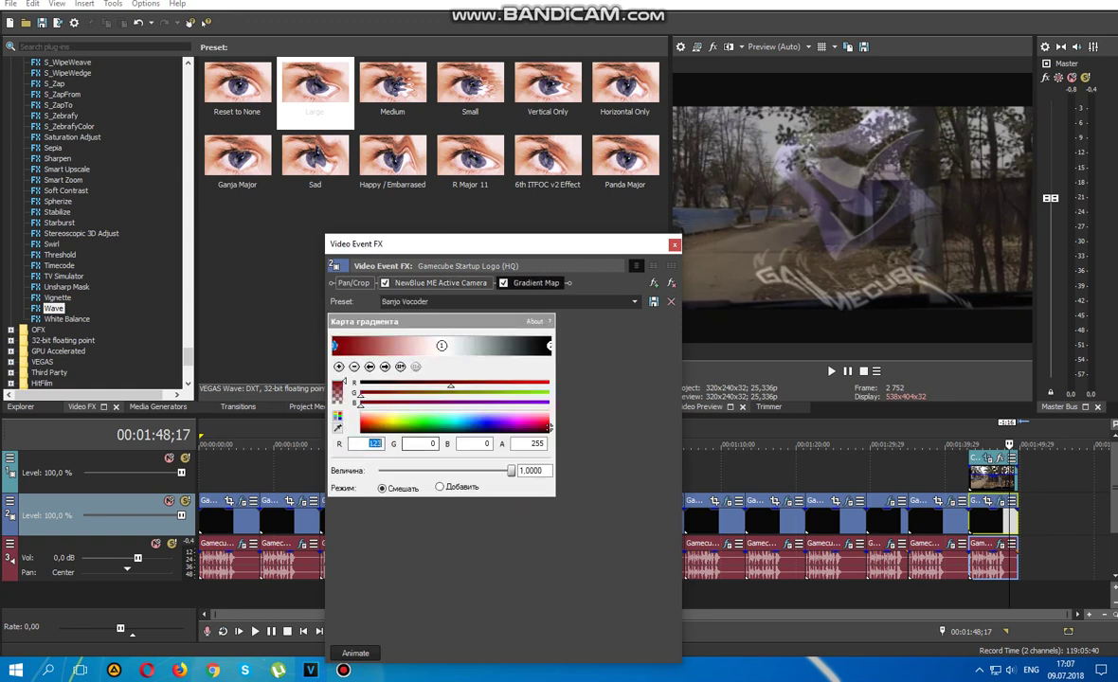
{"action": "double_click", "coordinate": [431, 443]}
{"action": "double_click", "coordinate": [485, 443]}
{"action": "left_click", "coordinate": [441, 346]}
{"action": "double_click", "coordinate": [374, 443]}
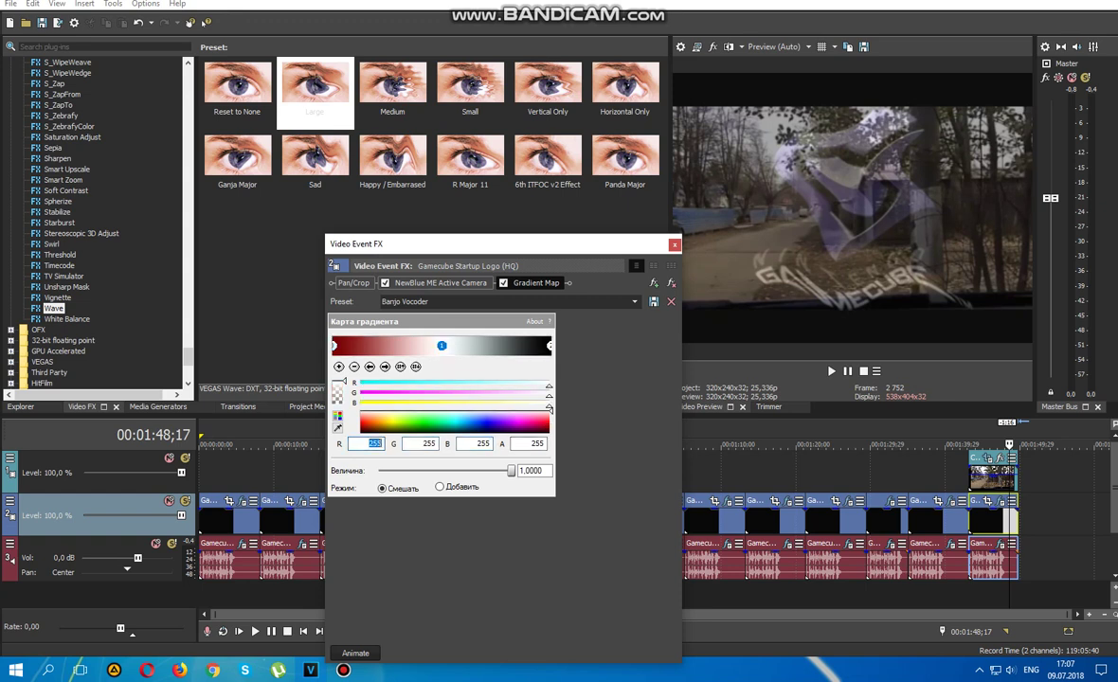
{"action": "double_click", "coordinate": [429, 443]}
{"action": "key", "text": "Tab"}
{"action": "left_click", "coordinate": [550, 346]}
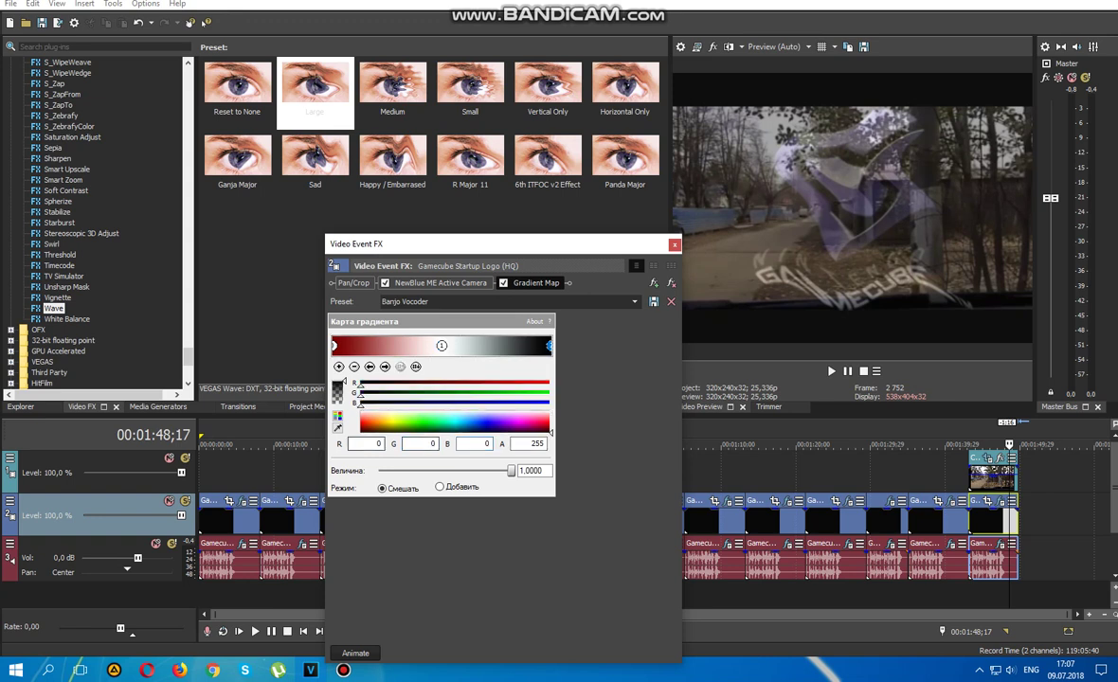
{"action": "double_click", "coordinate": [378, 443]}
{"action": "key", "text": "Tab"}
{"action": "key", "text": "Tab"}
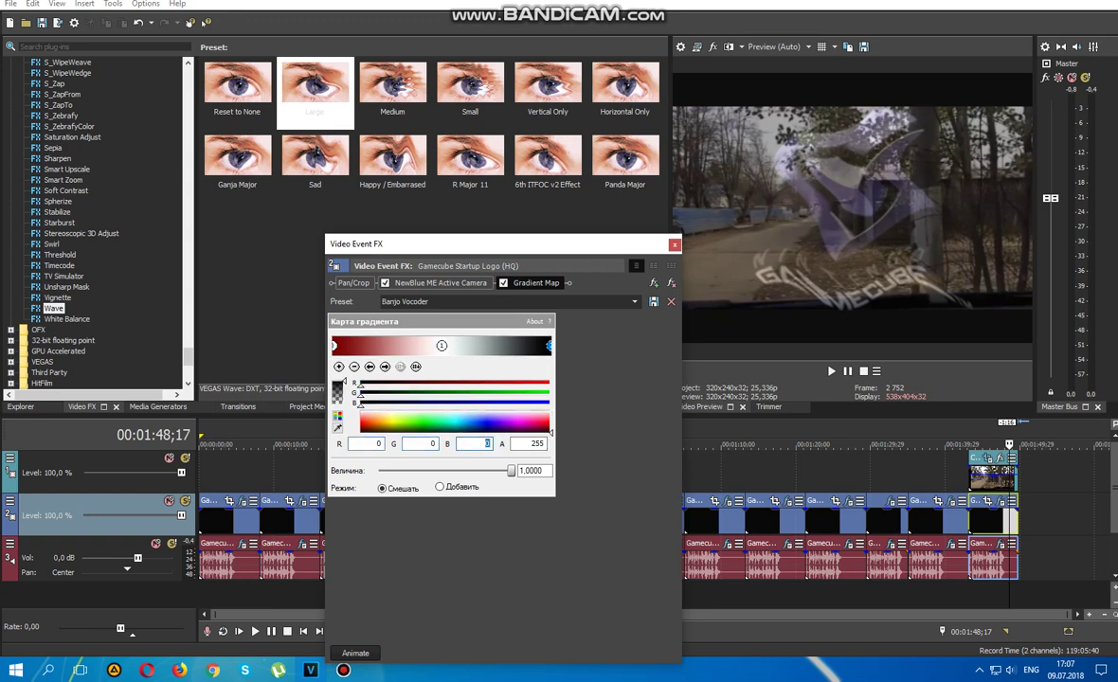
{"action": "left_click", "coordinate": [674, 244]}
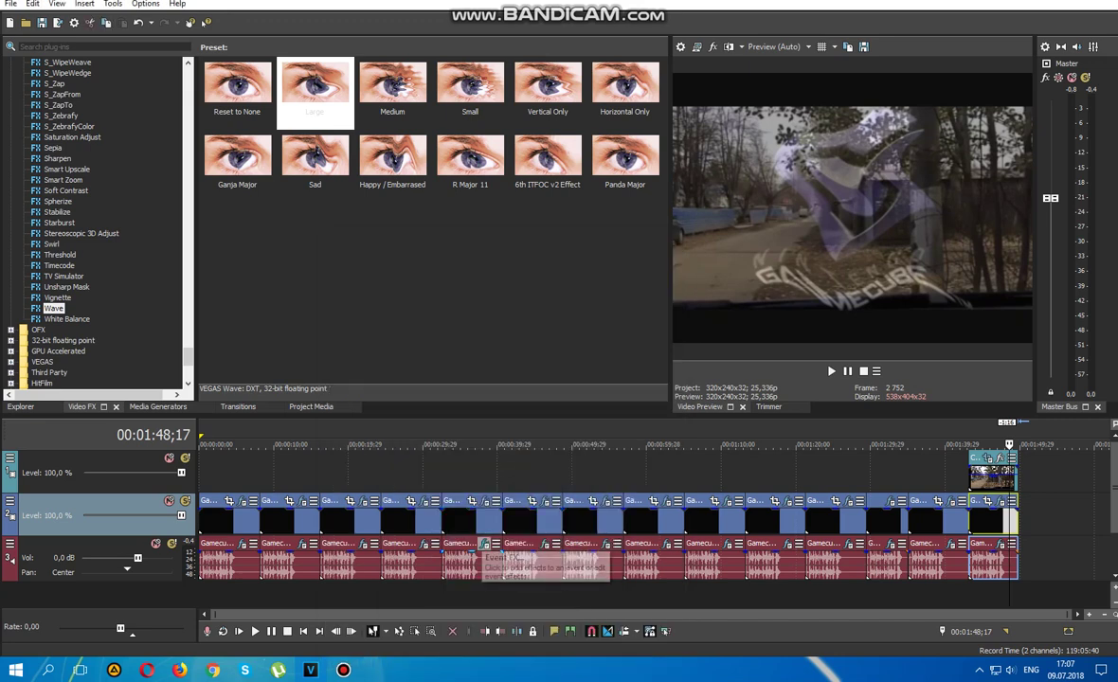
Examine the Vibrato and Effect (Orange Vocoder) settings on the fifth clip's audio event, and close the effects window.
{"action": "left_click", "coordinate": [484, 543]}
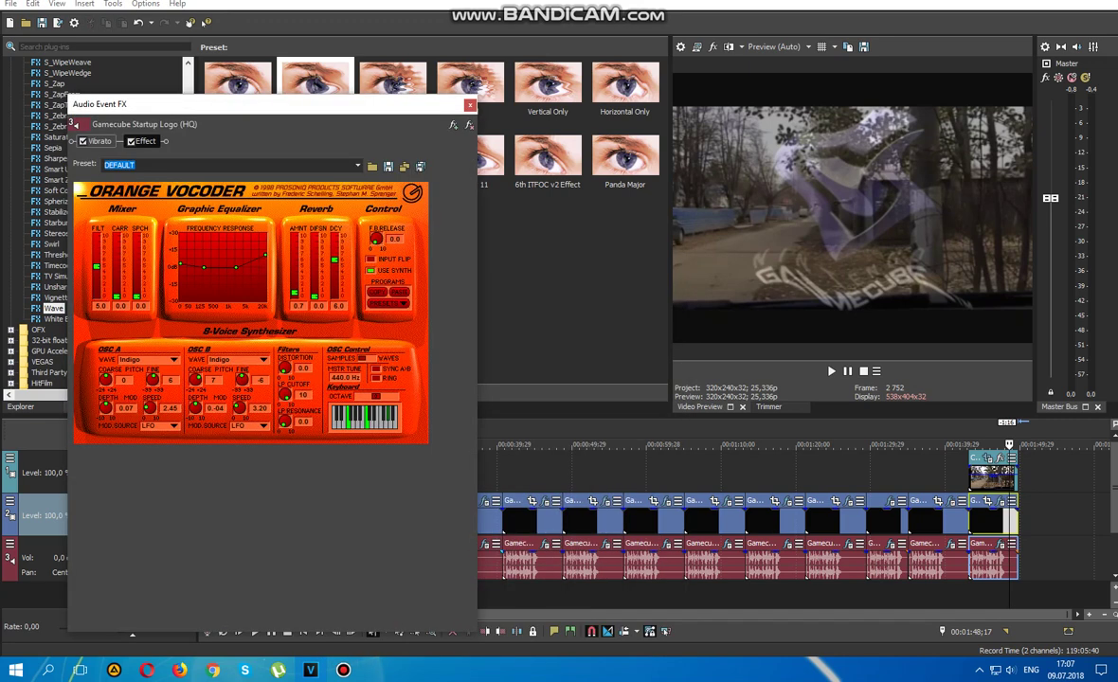
{"action": "left_click", "coordinate": [99, 140]}
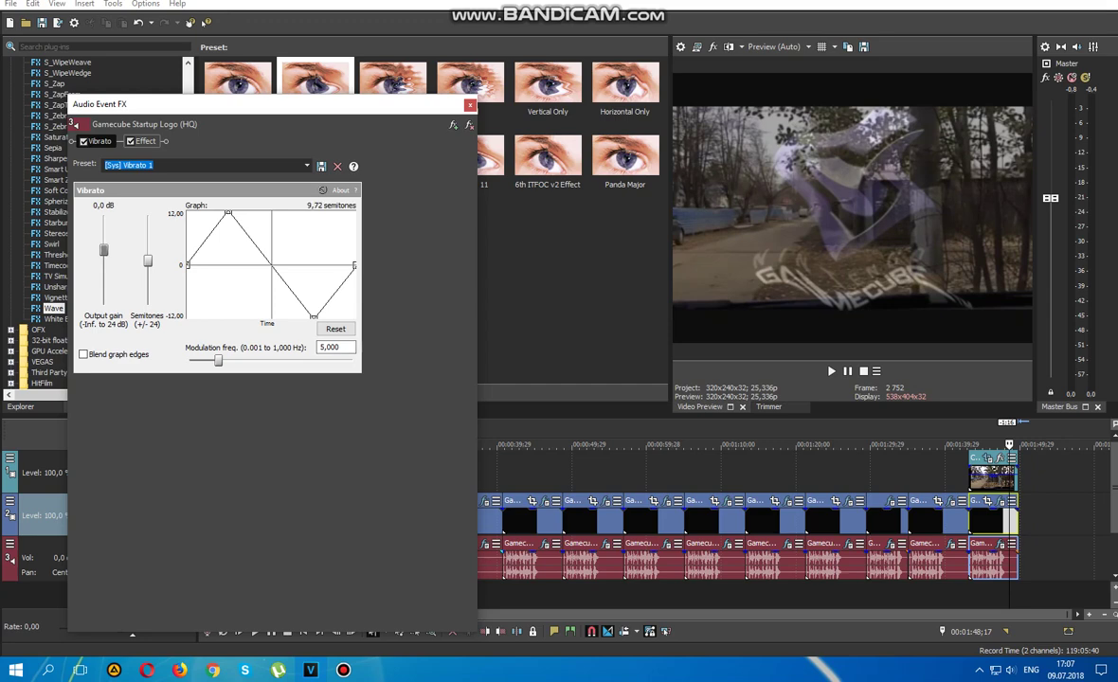
{"action": "left_click", "coordinate": [145, 141]}
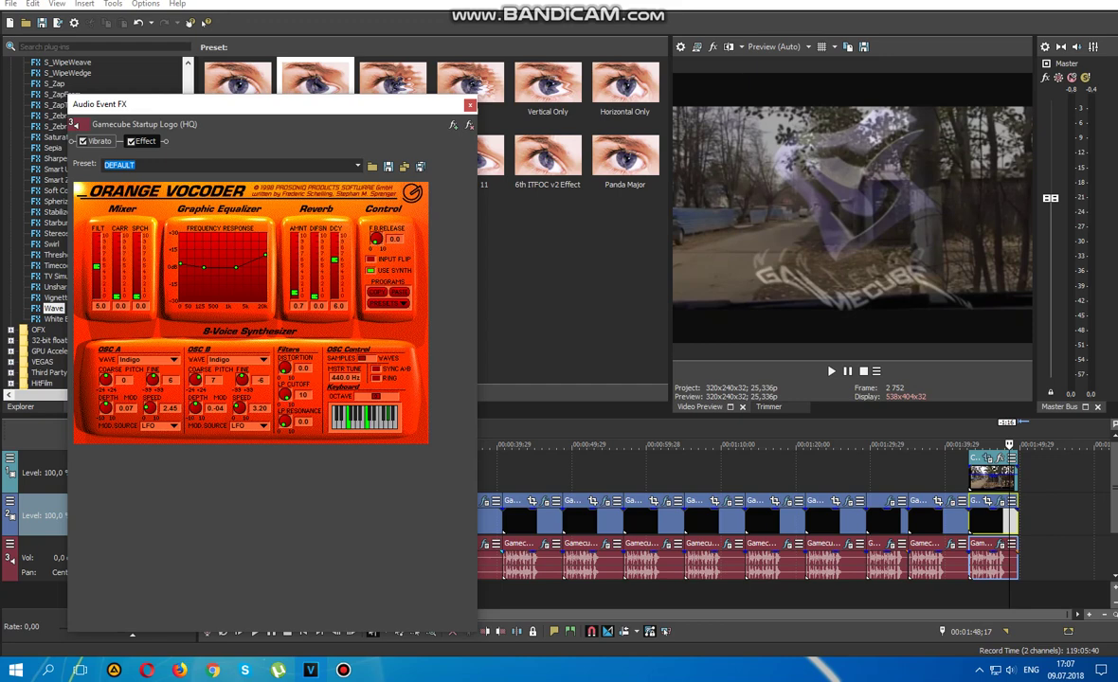
{"action": "left_click", "coordinate": [470, 105]}
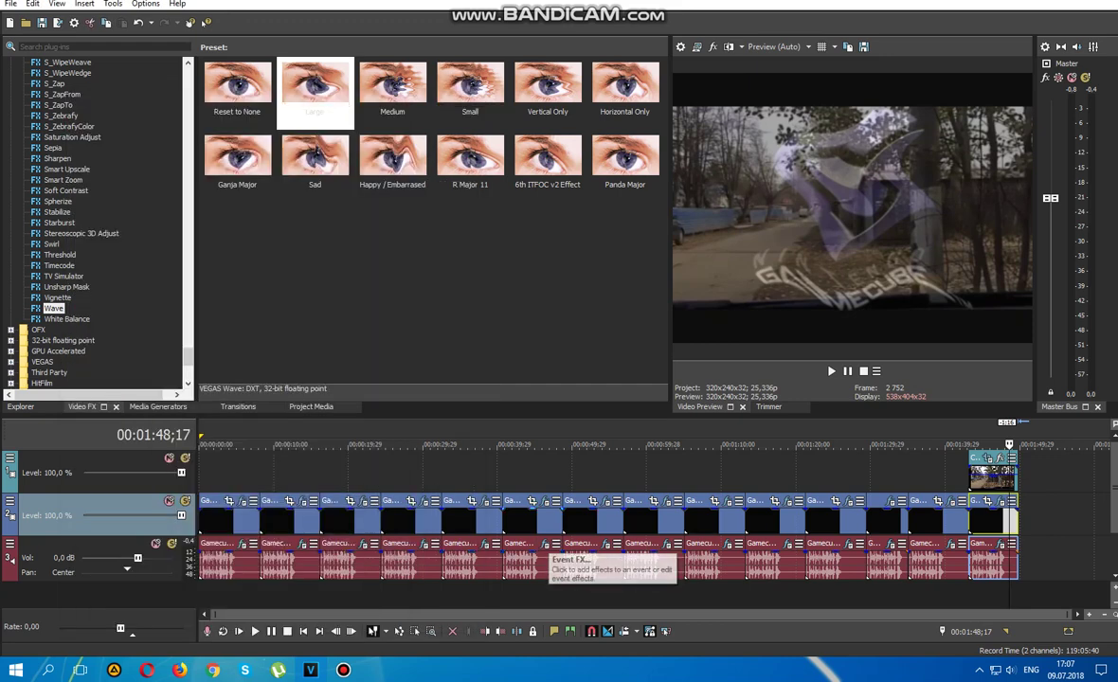
Examine the sixth clip's Light Rays and Gradient Map video effects and its IL Vocodex audio effect, closing each effects window.
{"action": "left_click", "coordinate": [547, 502]}
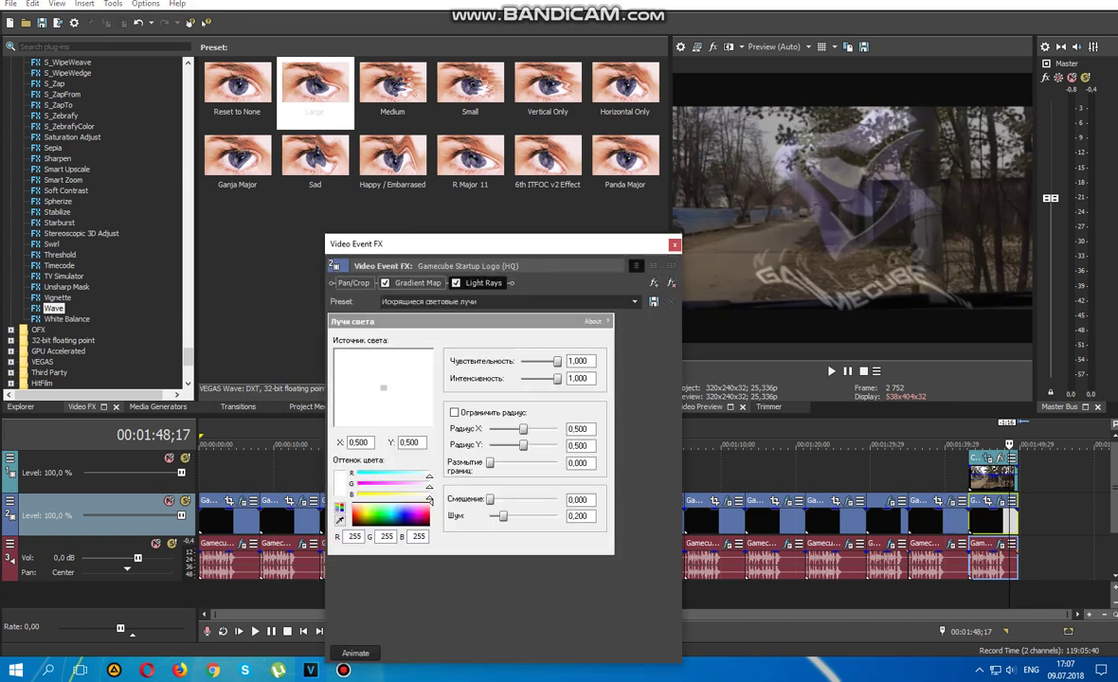
{"action": "left_click", "coordinate": [417, 283]}
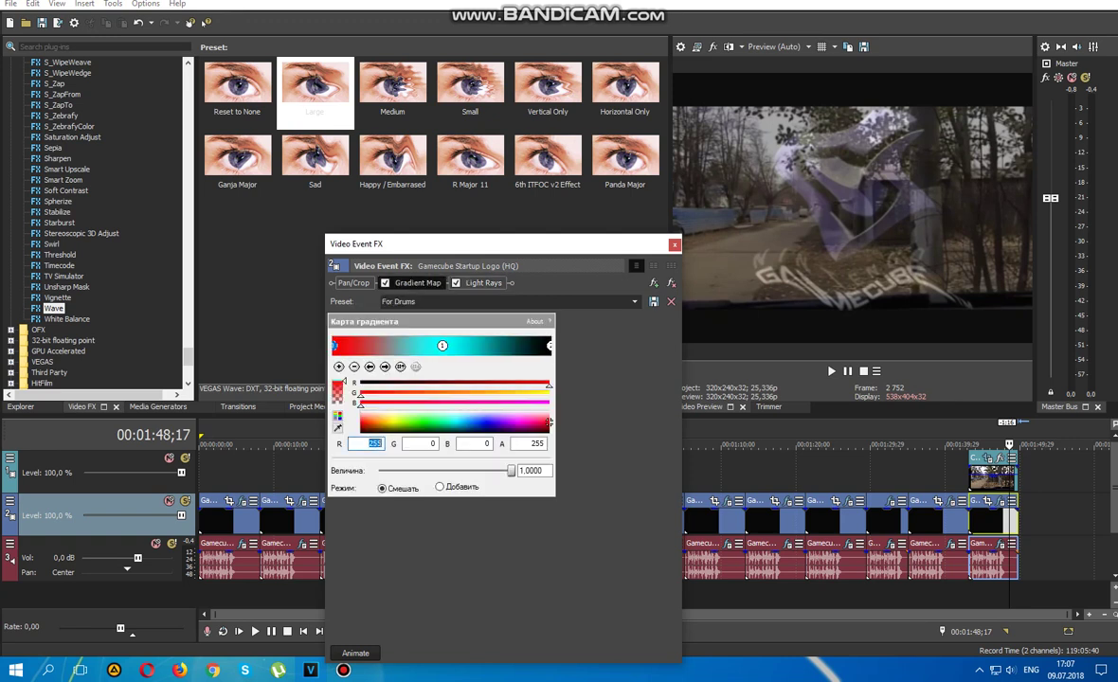
{"action": "left_click", "coordinate": [441, 346]}
{"action": "double_click", "coordinate": [428, 444]}
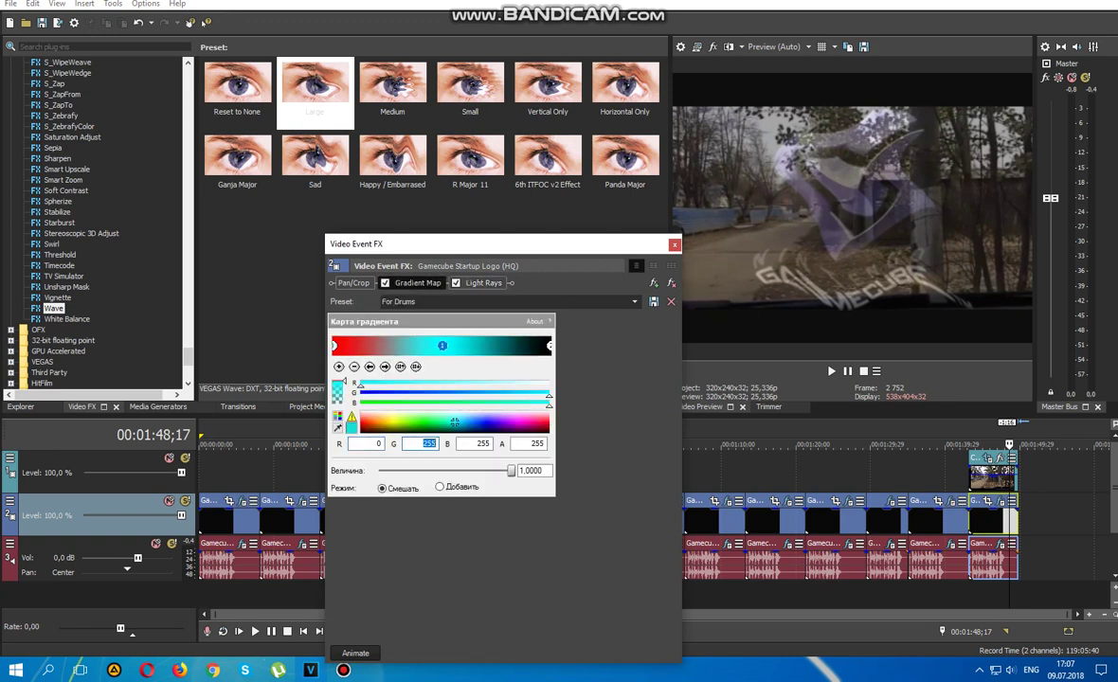
{"action": "double_click", "coordinate": [483, 443]}
{"action": "left_click", "coordinate": [550, 347]}
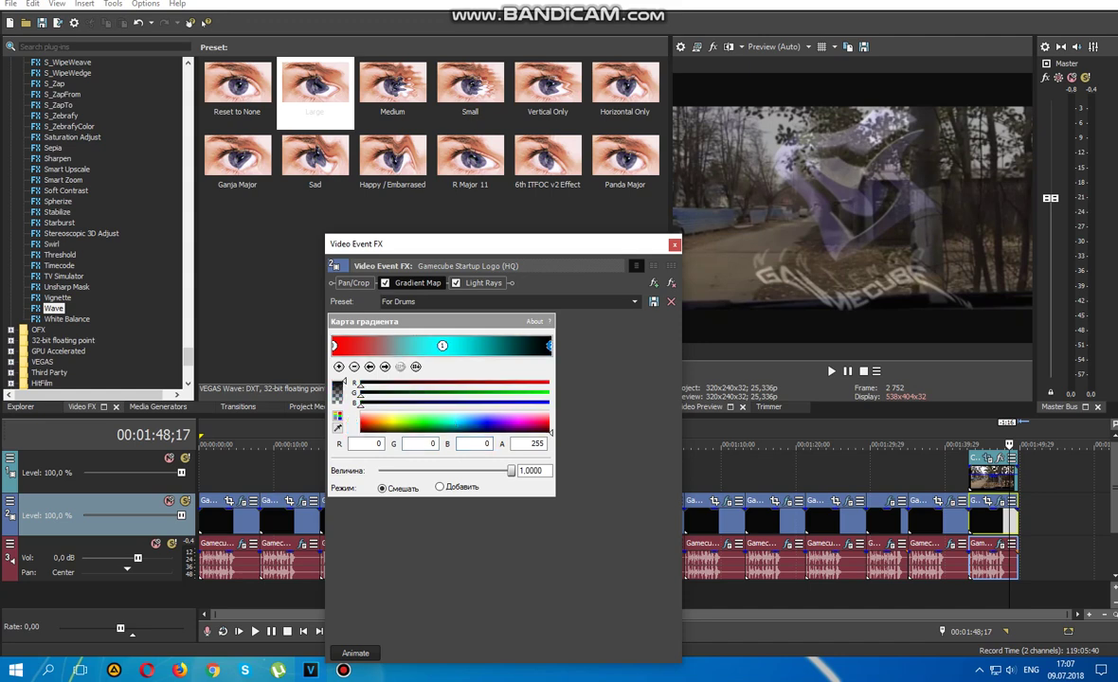
{"action": "left_click", "coordinate": [675, 245]}
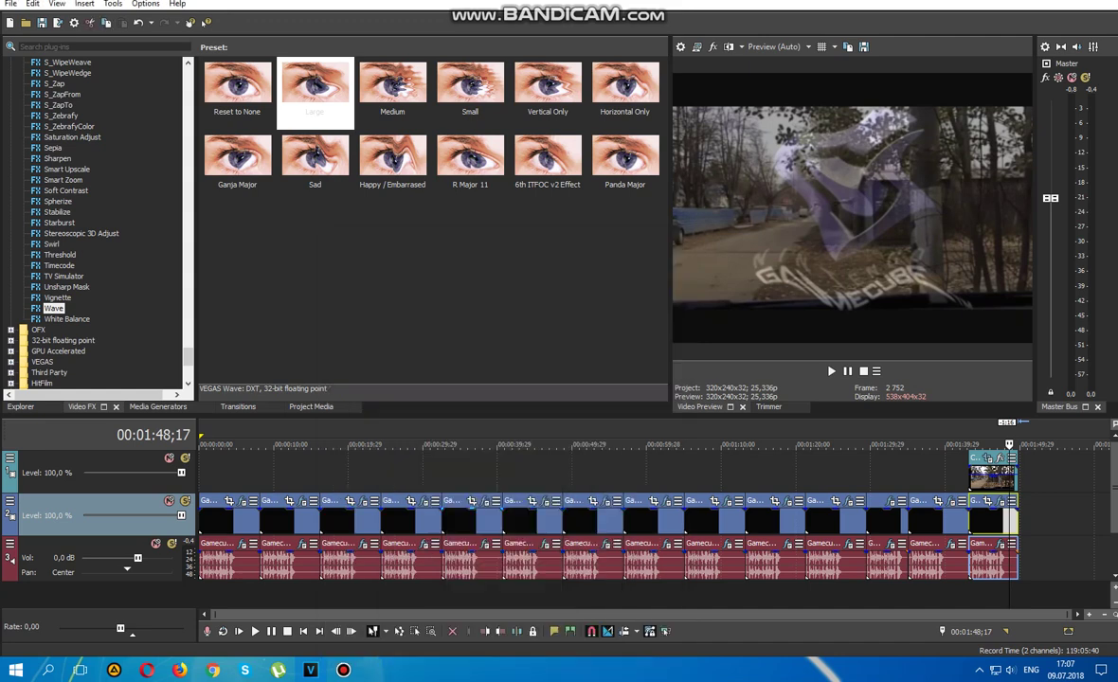
{"action": "left_click", "coordinate": [545, 544]}
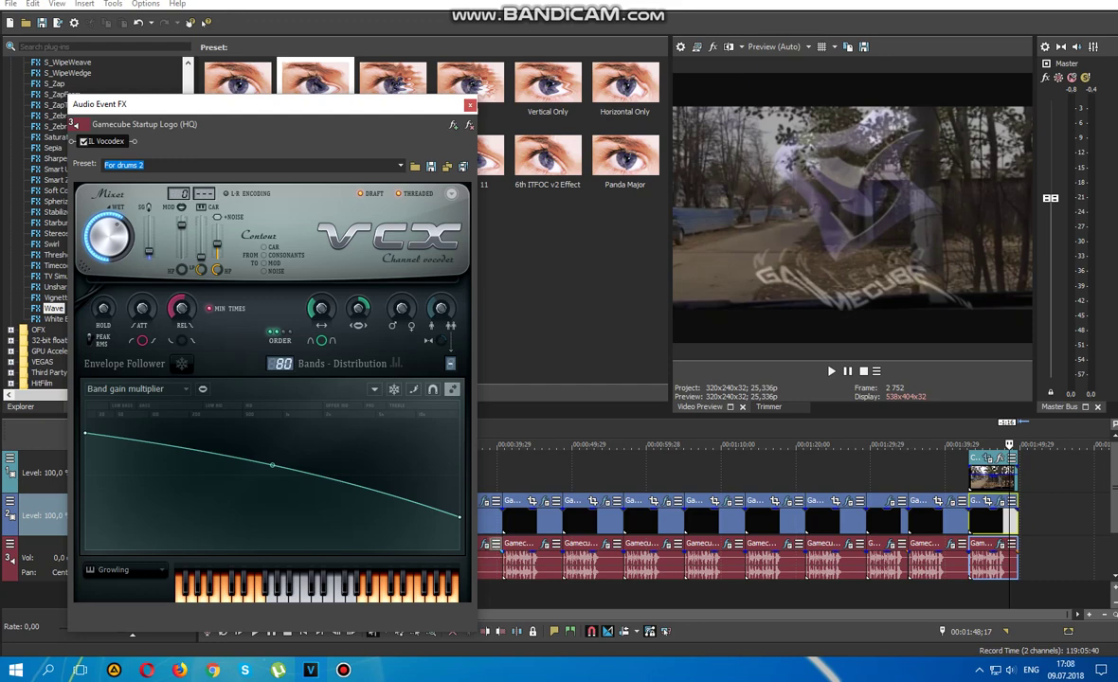
{"action": "left_click", "coordinate": [470, 105]}
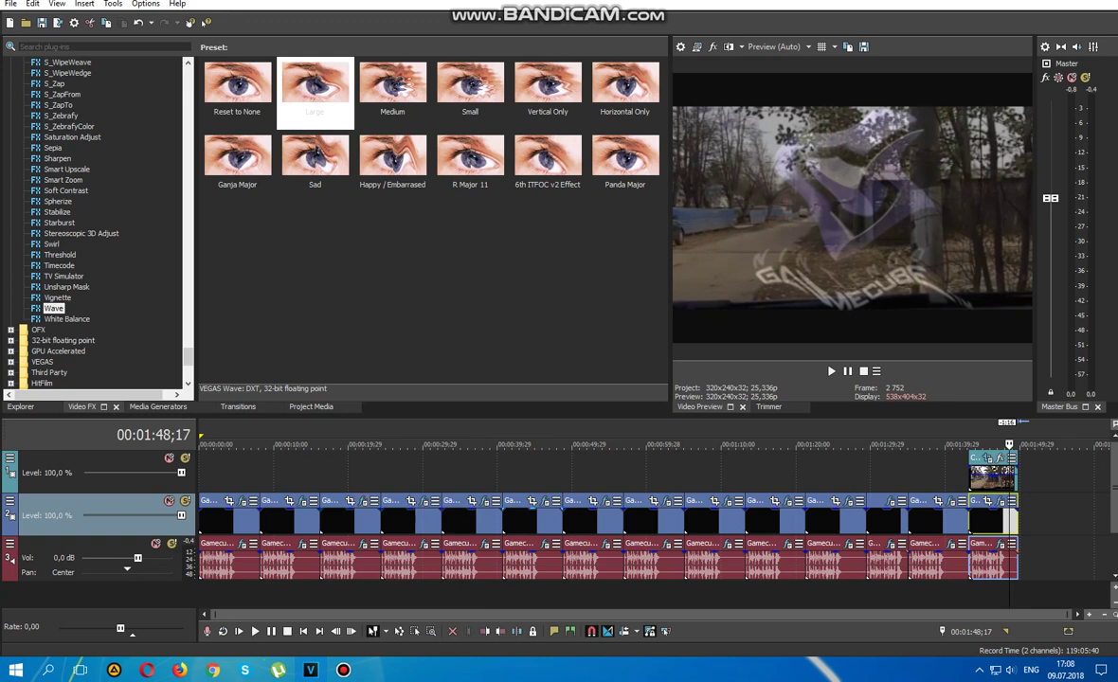
Examine the NewBlue LE Glow Pro settings and preset on the seventh clip's video event, and close the effects window.
{"action": "left_click", "coordinate": [602, 518]}
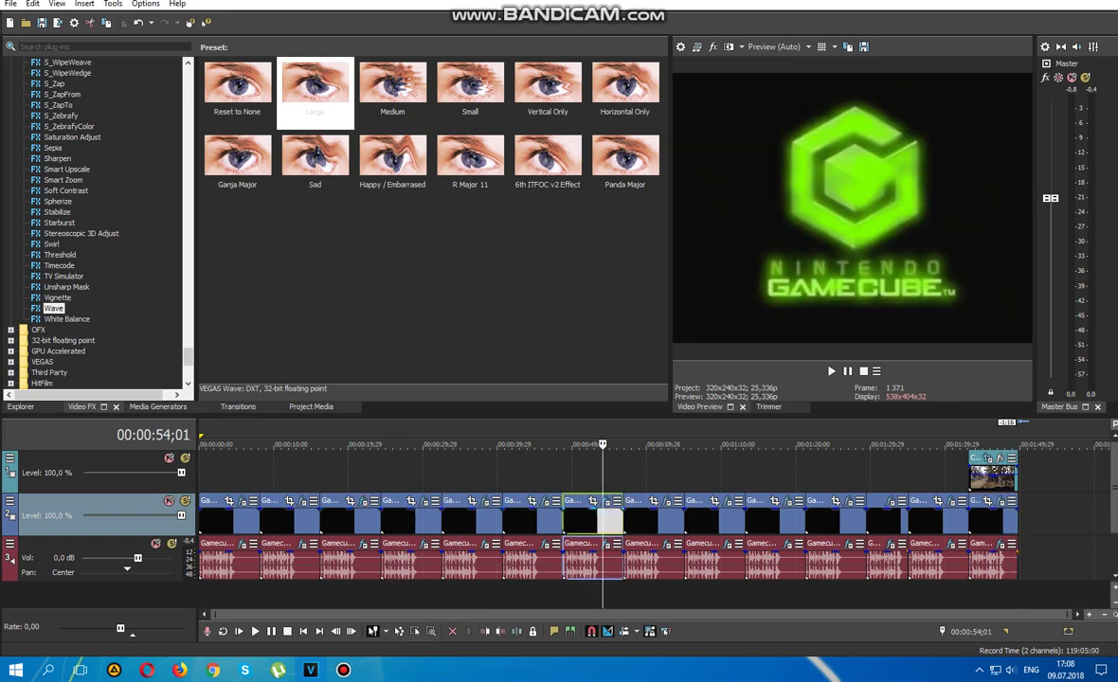
{"action": "left_click", "coordinate": [609, 501]}
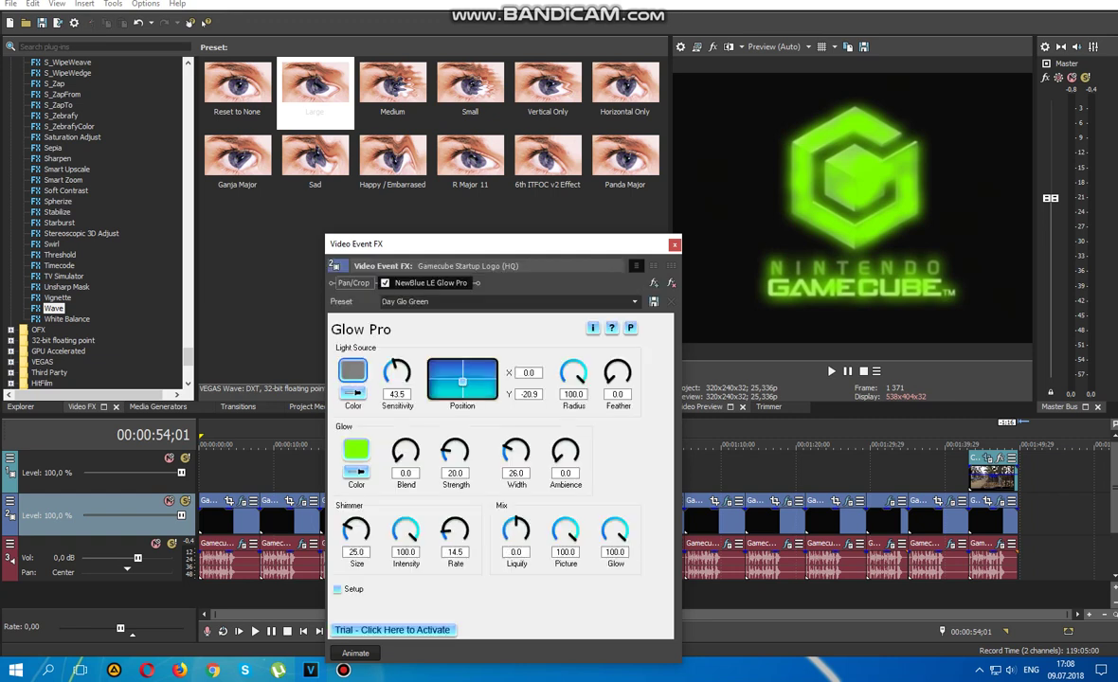
{"action": "key", "text": "Tab"}
{"action": "left_click", "coordinate": [635, 301]}
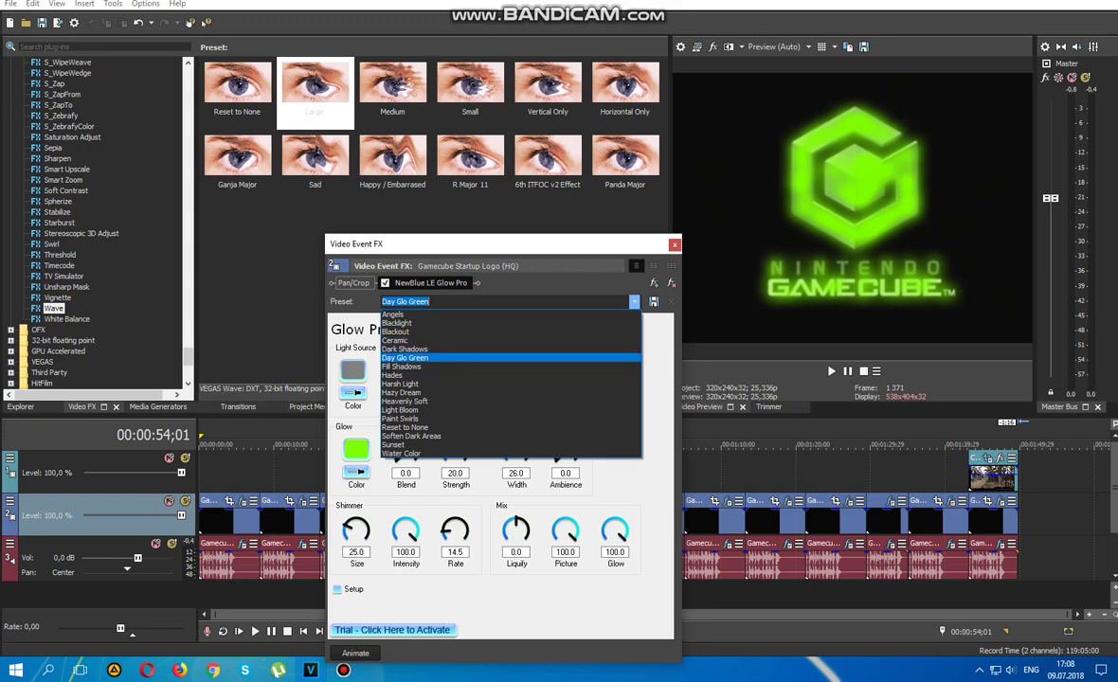
{"action": "key", "text": "Escape"}
{"action": "key", "text": "Escape"}
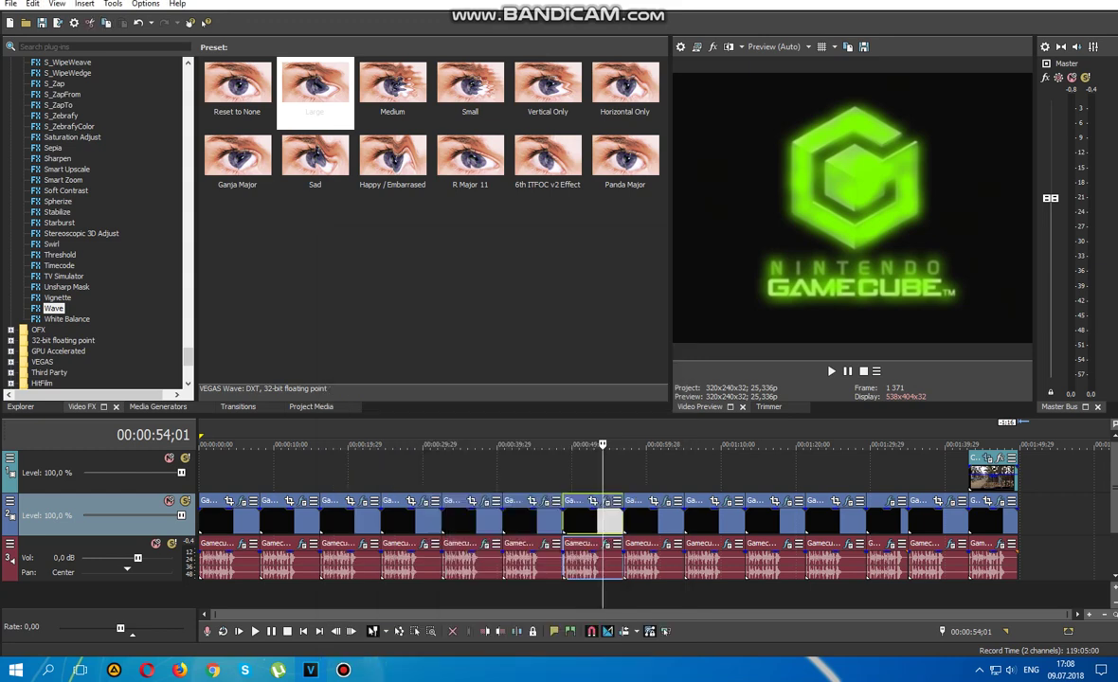
Examine both Pitch Shift effects on the seventh clip's audio event, handwrite the temporary note "12+7=19" beside them, and close the effects window.
{"action": "left_click", "coordinate": [607, 544]}
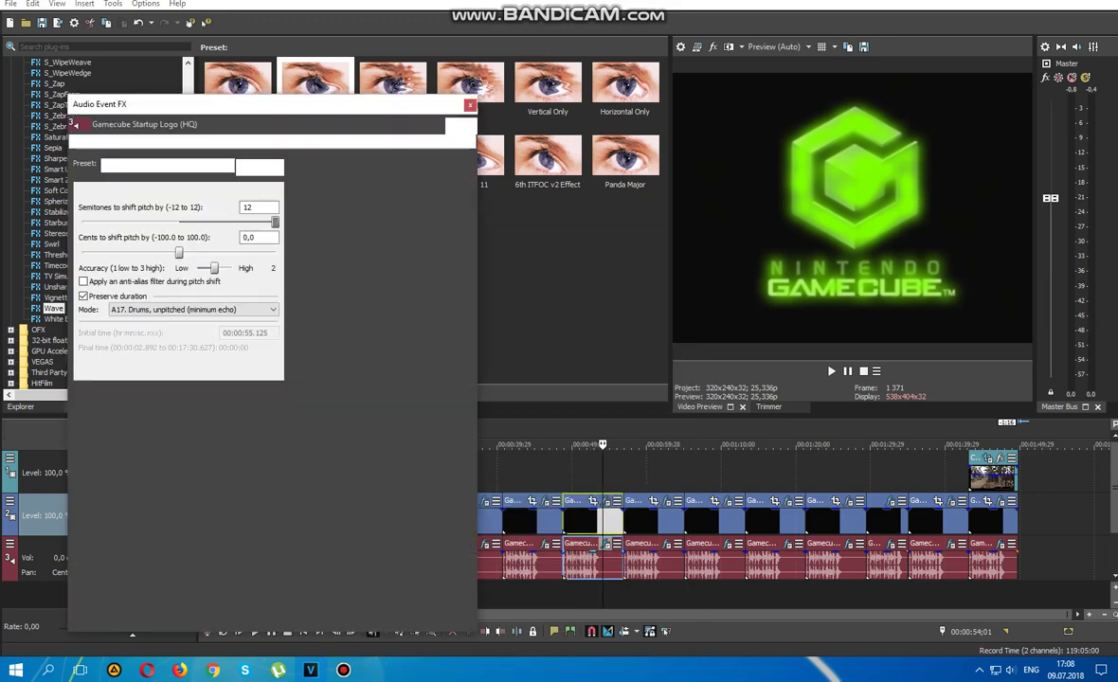
{"action": "left_click", "coordinate": [161, 141]}
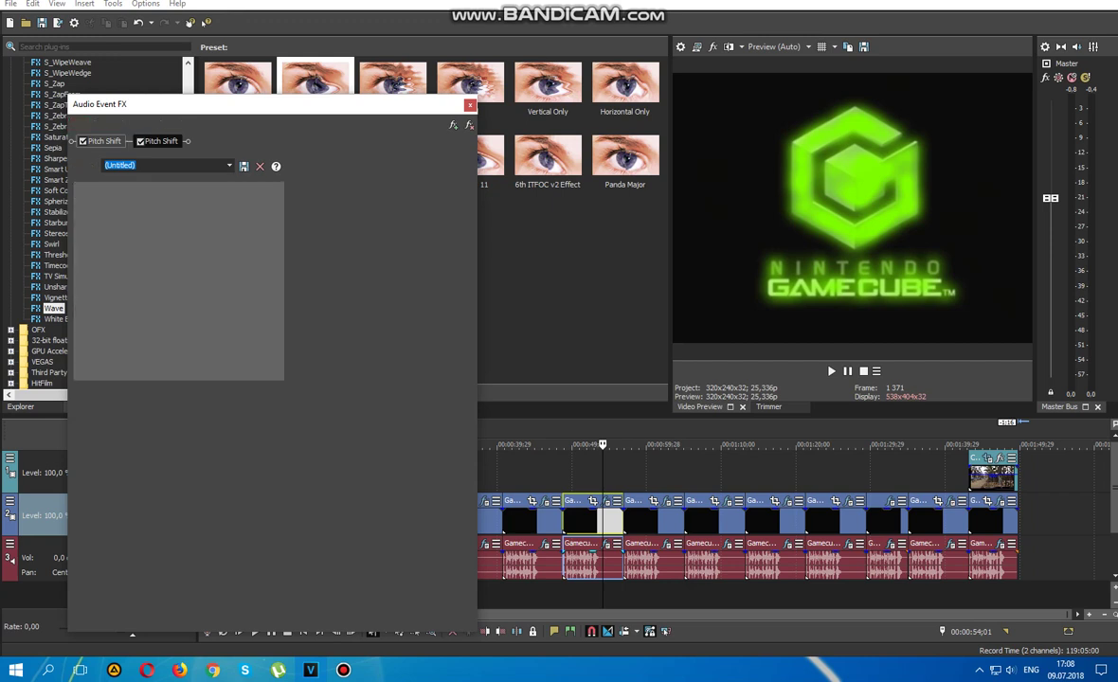
{"action": "key", "text": "ctrl+alt+d"}
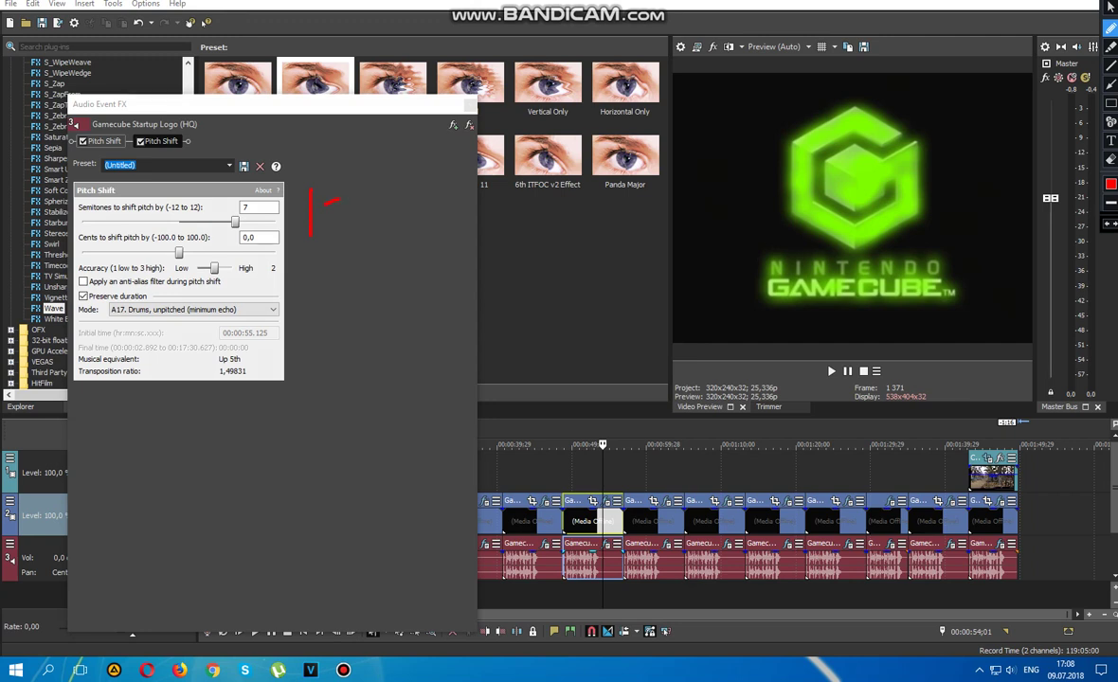
{"action": "left_click_drag", "start_coordinate": [338, 198], "coordinate": [334, 226]}
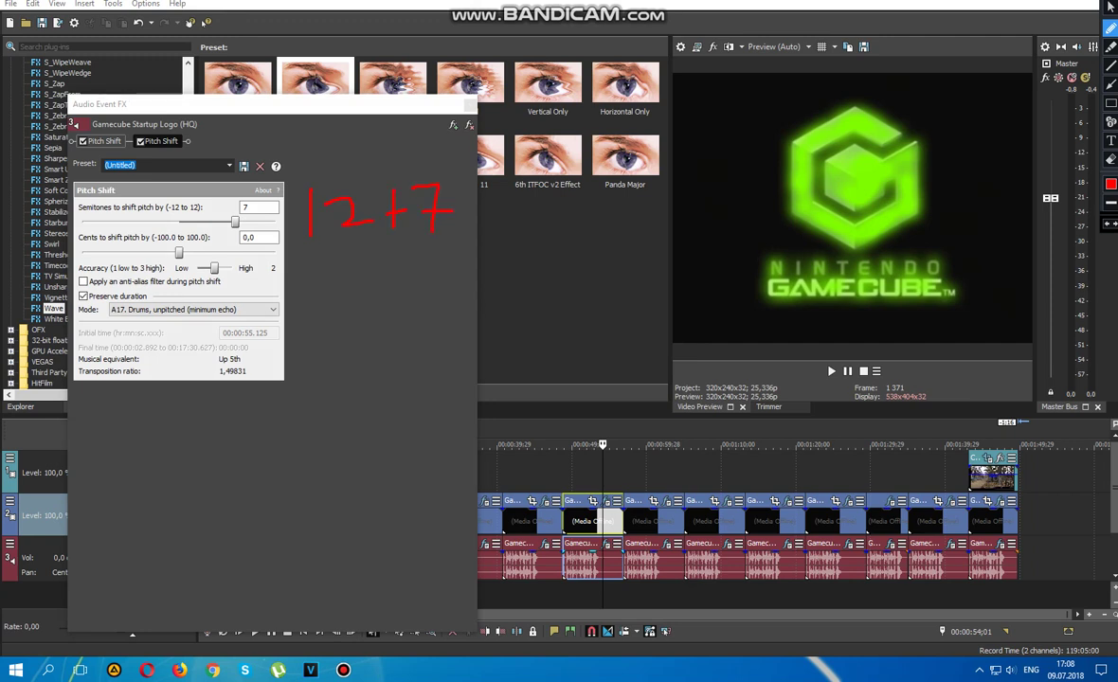
{"action": "mouse_move", "coordinate": [477, 226]}
{"action": "left_mouse_down"}
{"action": "mouse_move", "coordinate": [510, 226]}
{"action": "mouse_move", "coordinate": [518, 258]}
{"action": "mouse_move", "coordinate": [551, 242]}
{"action": "mouse_move", "coordinate": [551, 210]}
{"action": "mouse_move", "coordinate": [540, 228]}
{"action": "left_mouse_up"}
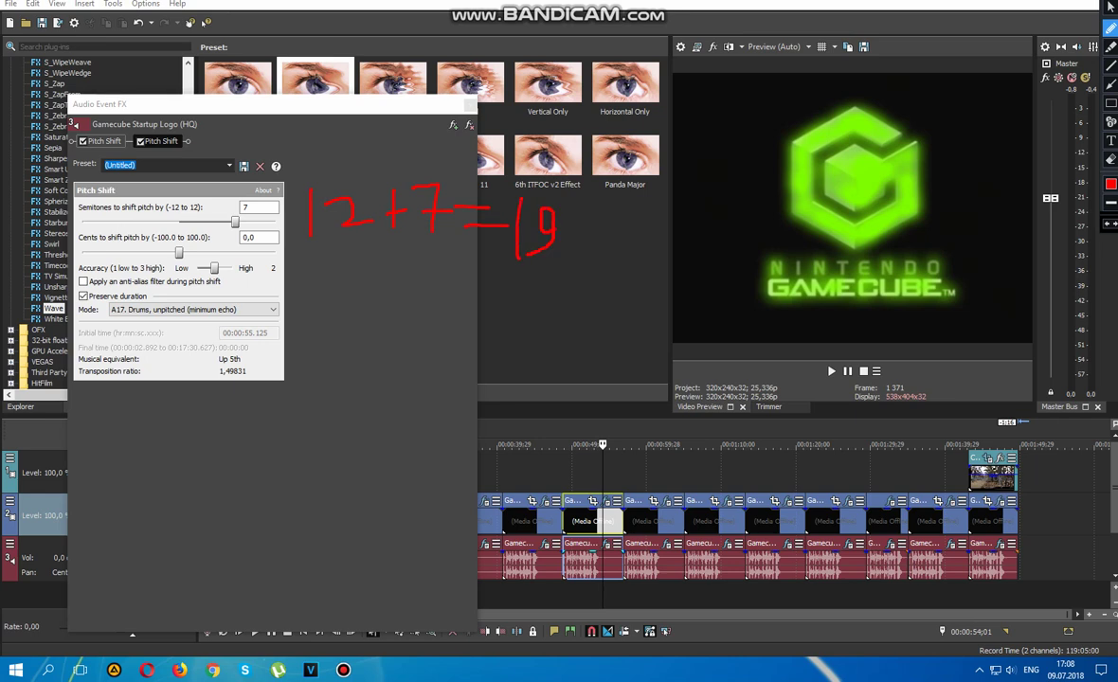
{"action": "key", "text": "Escape"}
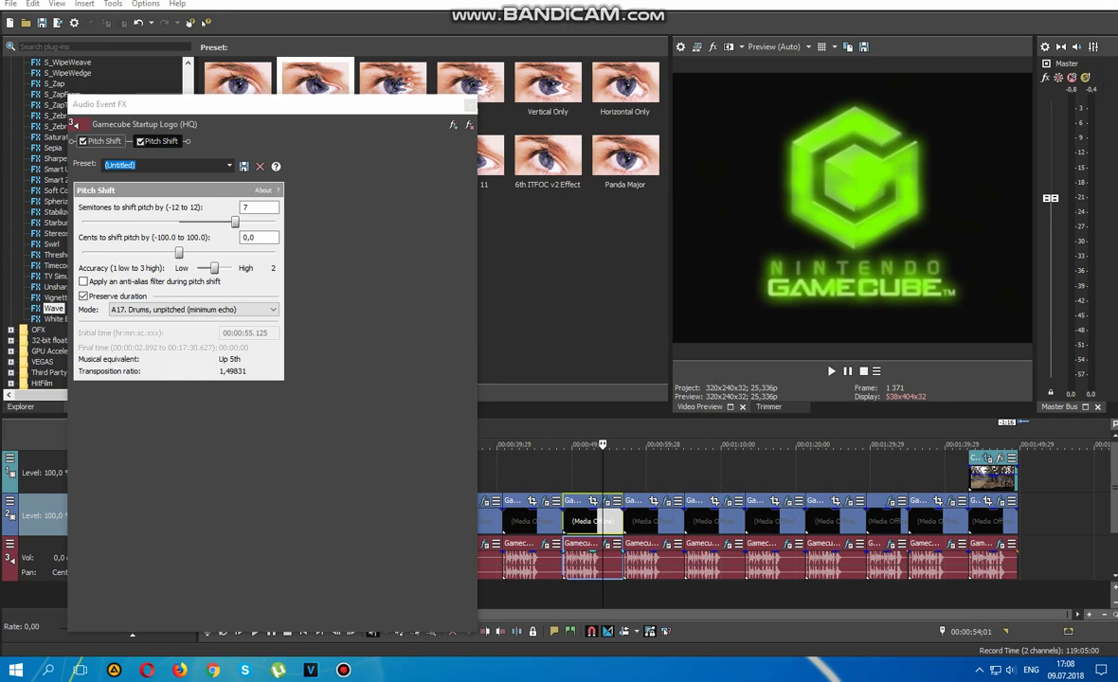
{"action": "left_click", "coordinate": [470, 105]}
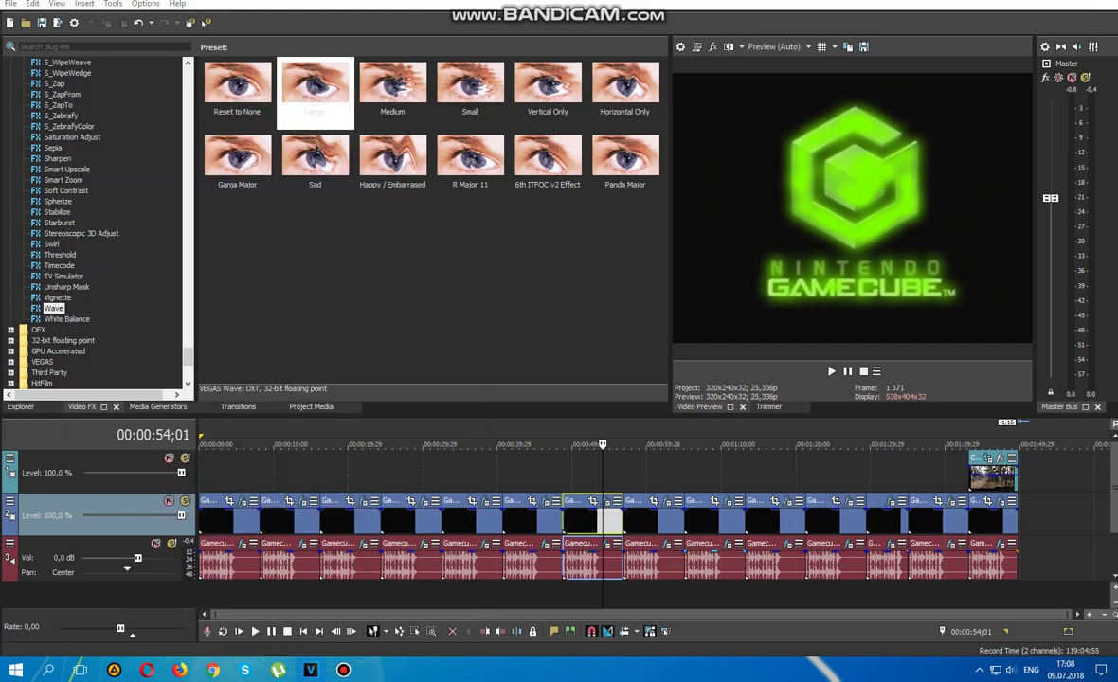
Inspect the Wave video effect's settings on the eighth clip, and close the effects window.
{"action": "left_click", "coordinate": [638, 521]}
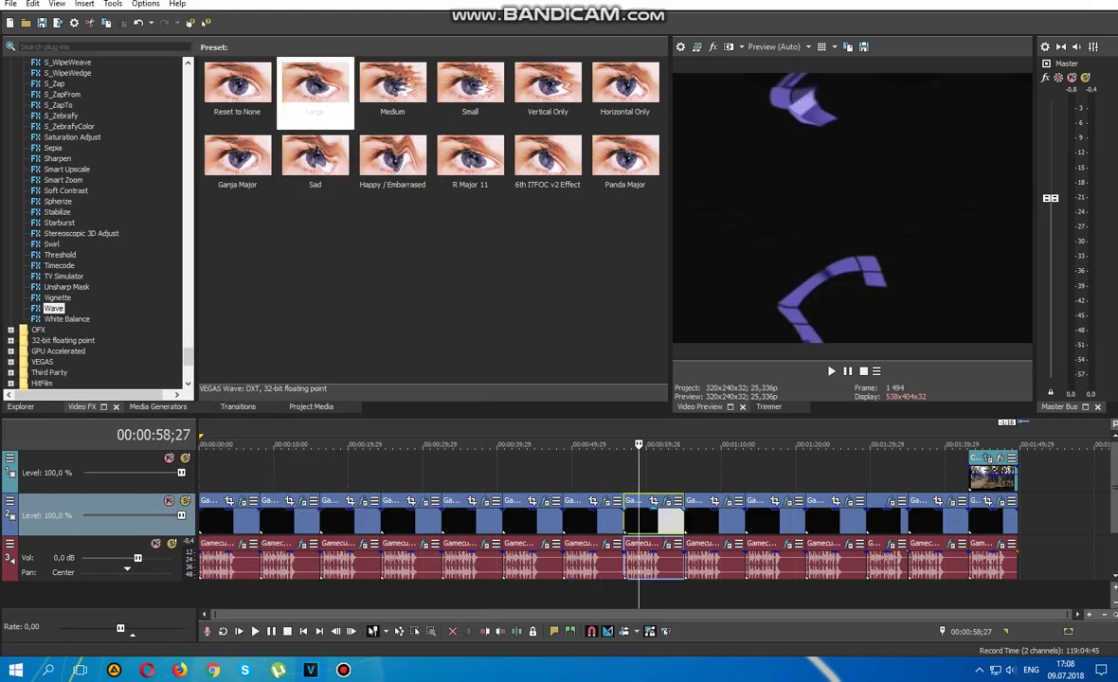
{"action": "left_click", "coordinate": [668, 502]}
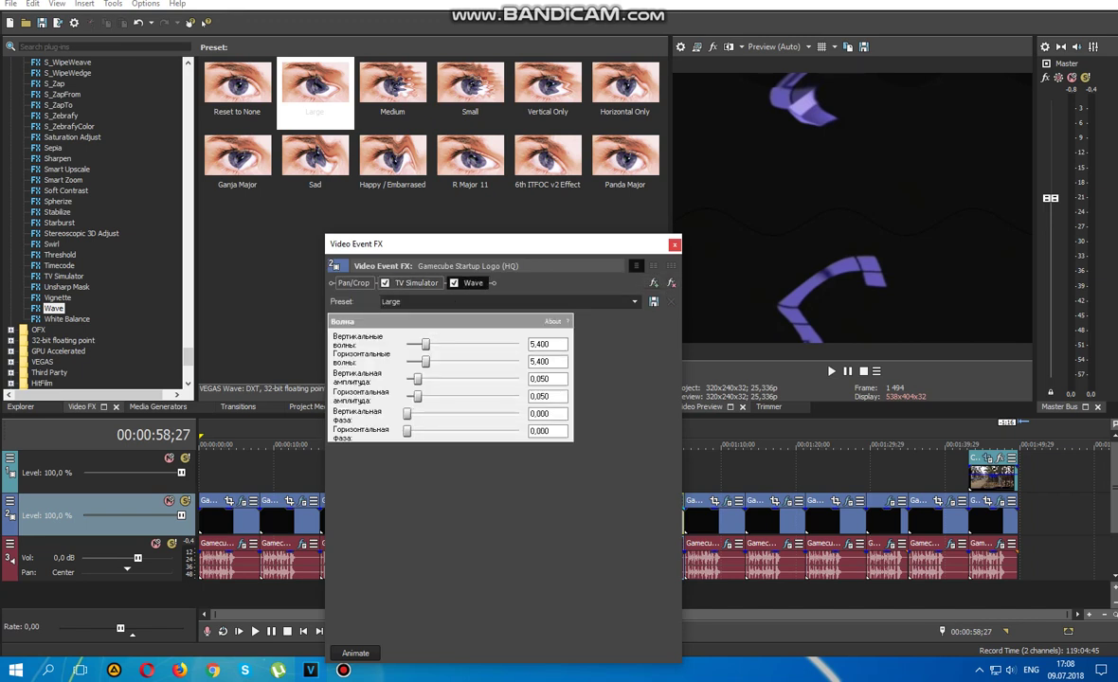
{"action": "left_click", "coordinate": [675, 246]}
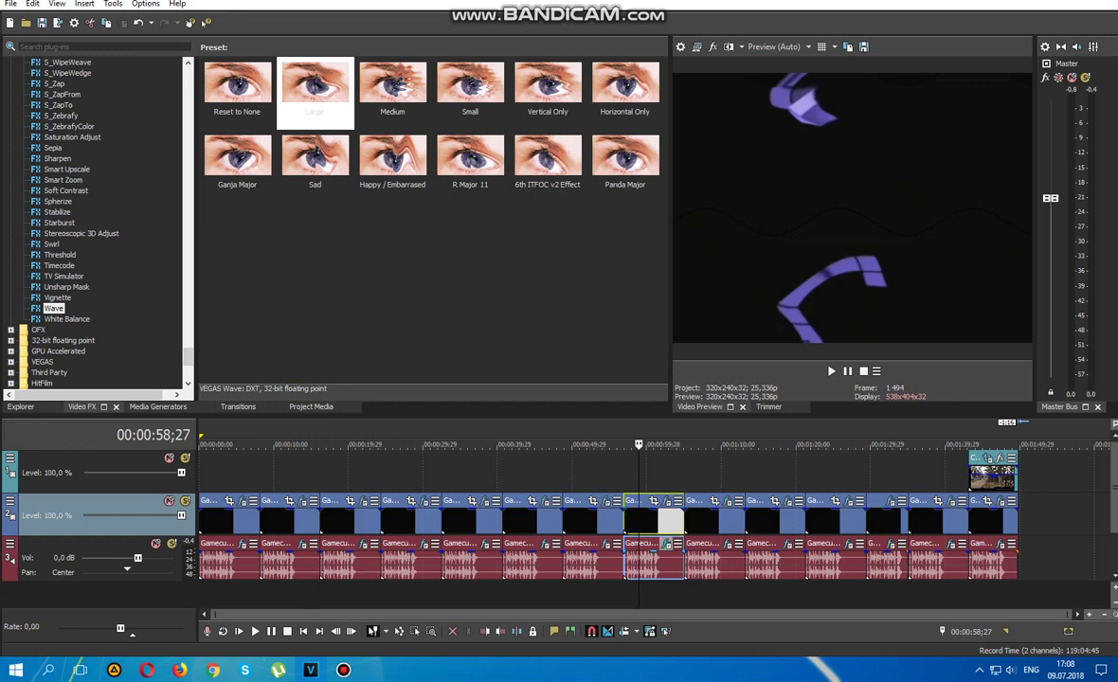
Examine both ExpressFX Distortion effects and the IL Vocodex settings on the eighth clip's audio event, and close the effects window.
{"action": "left_click", "coordinate": [667, 543]}
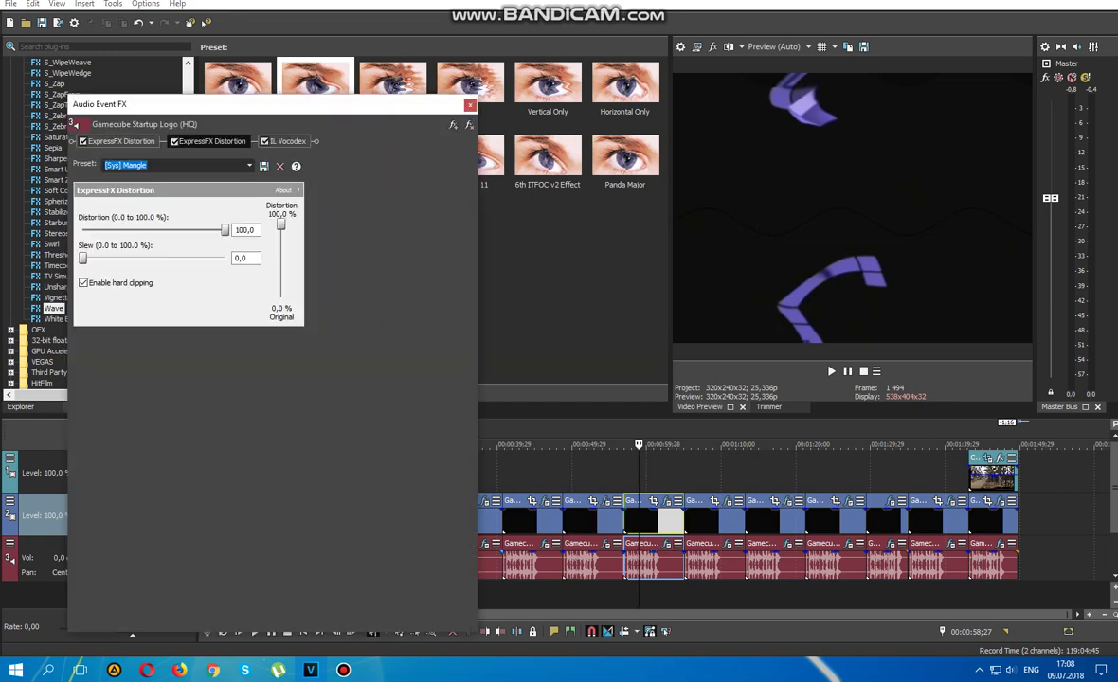
{"action": "left_click", "coordinate": [121, 141]}
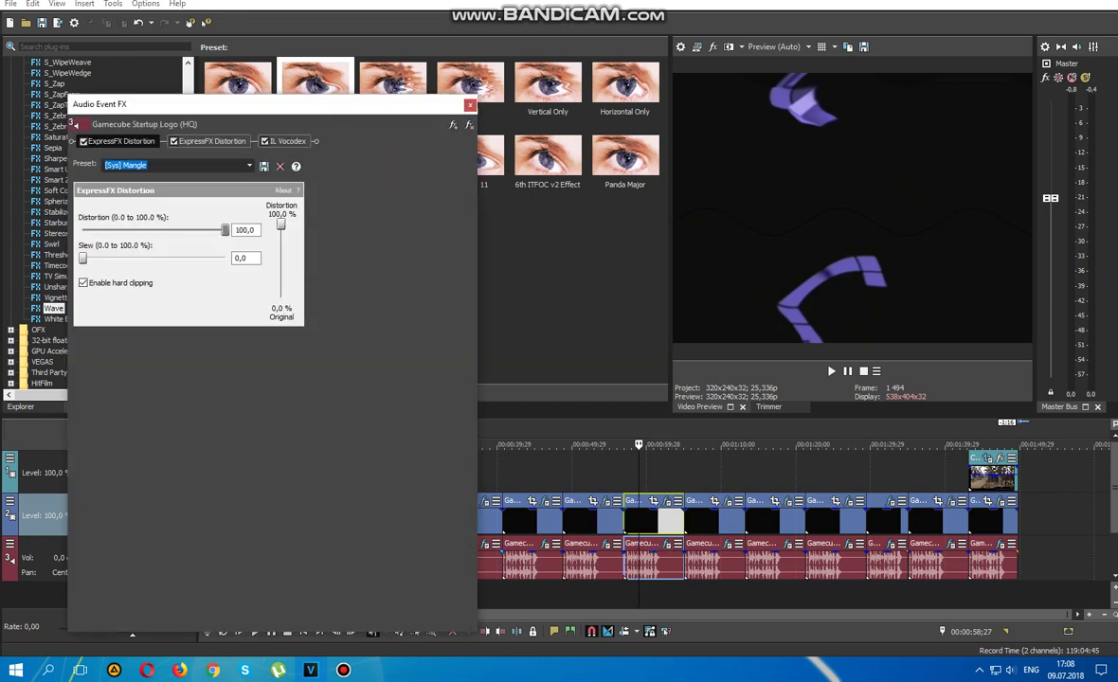
{"action": "left_click", "coordinate": [212, 142]}
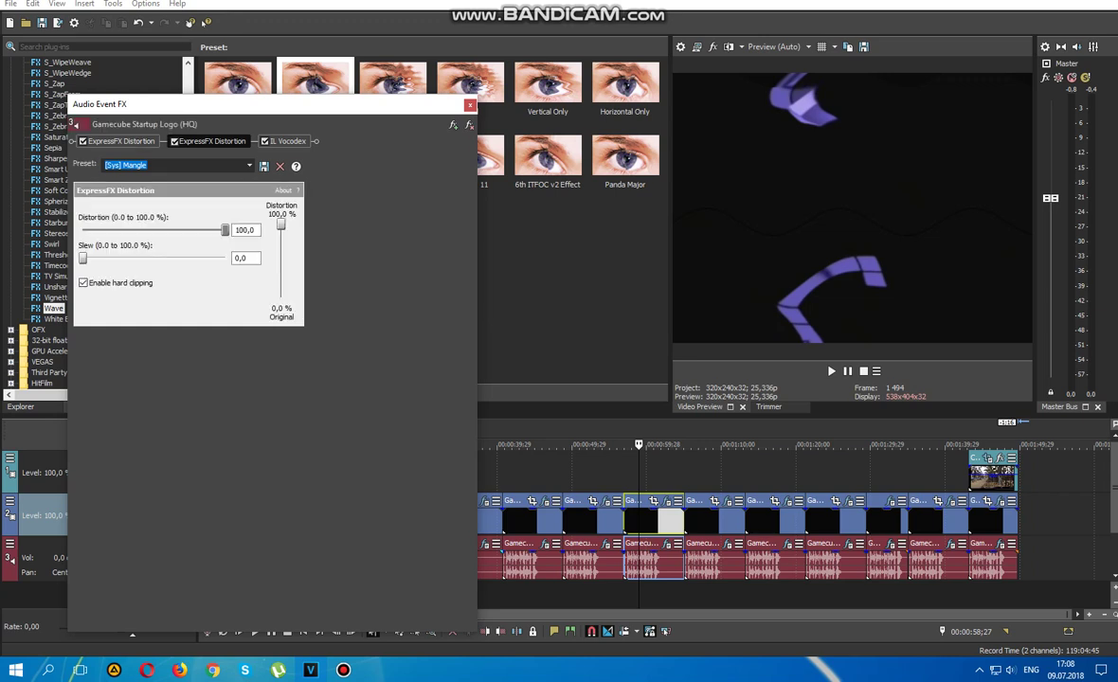
{"action": "left_click", "coordinate": [288, 141]}
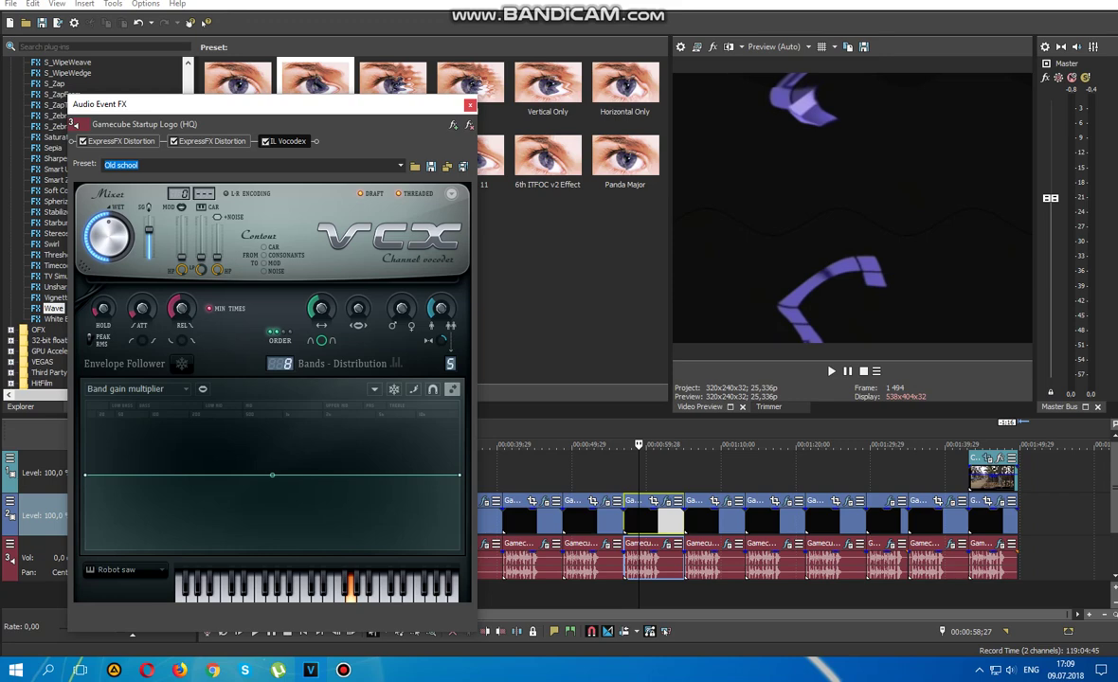
{"action": "left_click", "coordinate": [470, 105]}
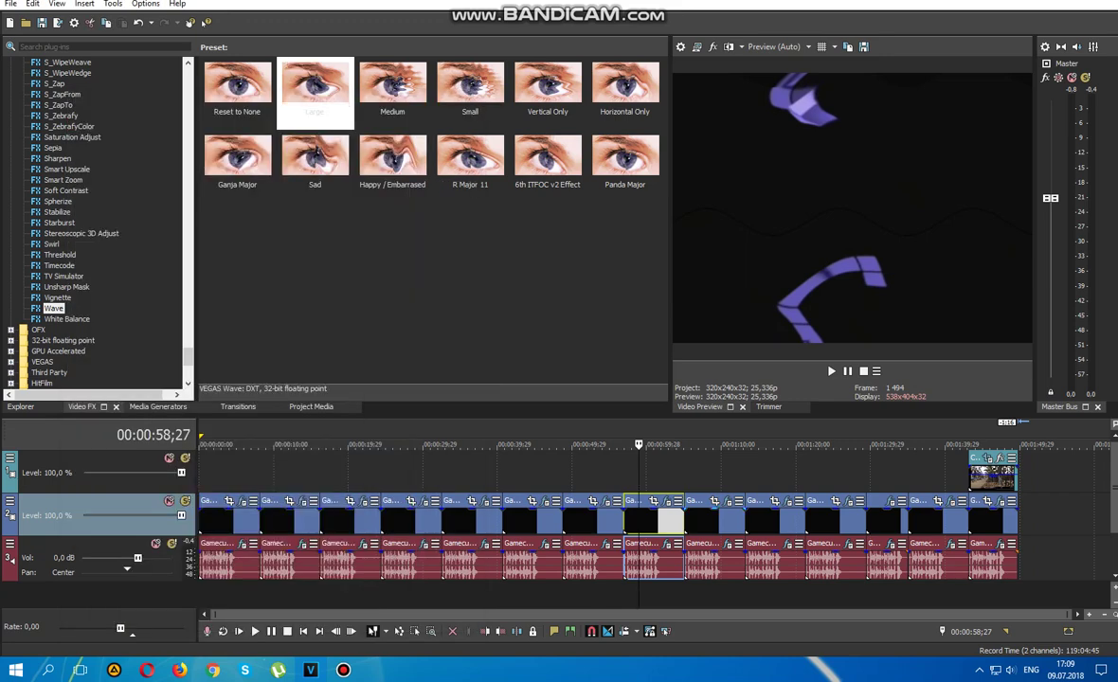
Examine the ninth clip's Gradient Map preset and colour settings and its IL Vocodex audio effect, closing each effects window.
{"action": "left_click", "coordinate": [703, 520]}
{"action": "left_click", "coordinate": [728, 501]}
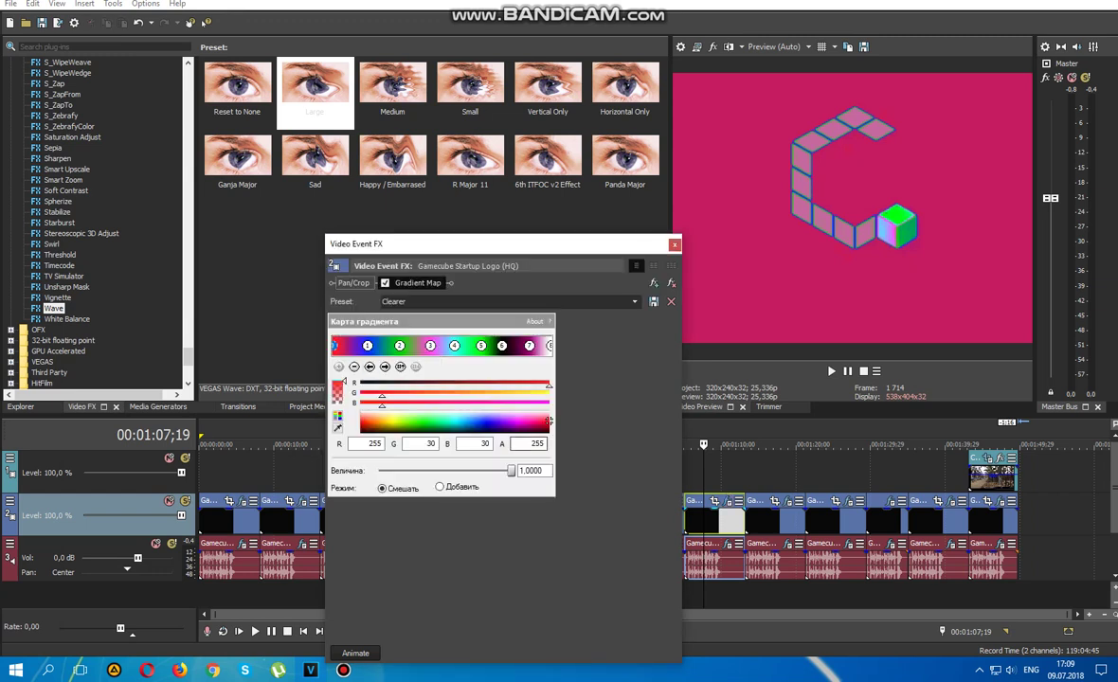
{"action": "left_click", "coordinate": [635, 302]}
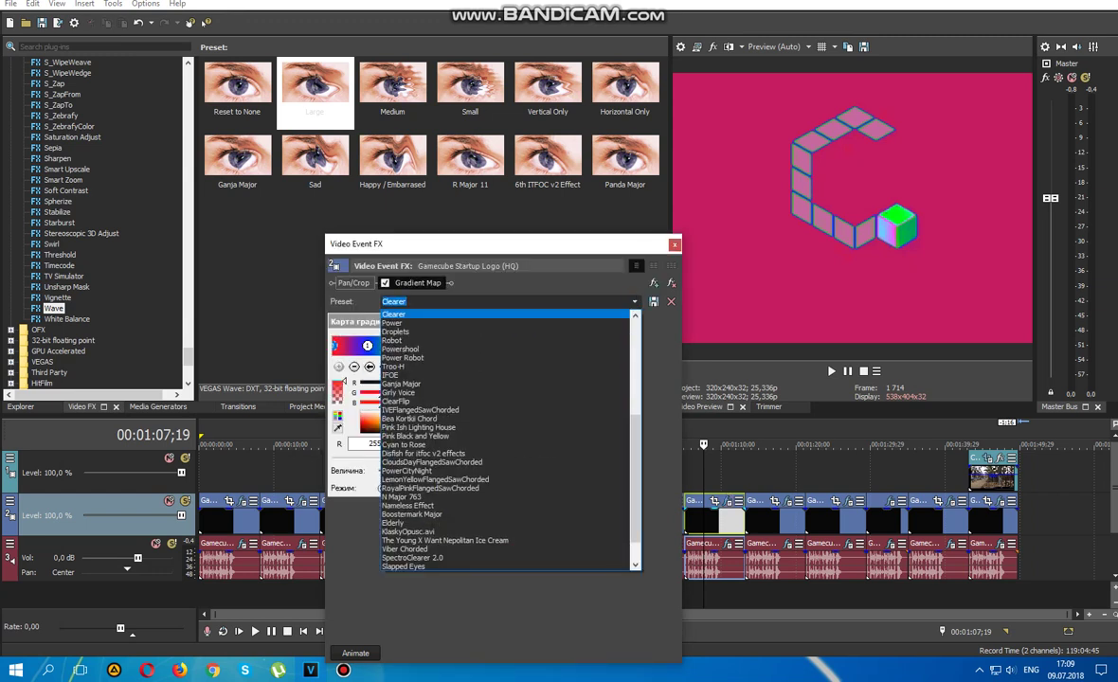
{"action": "key", "text": "Escape"}
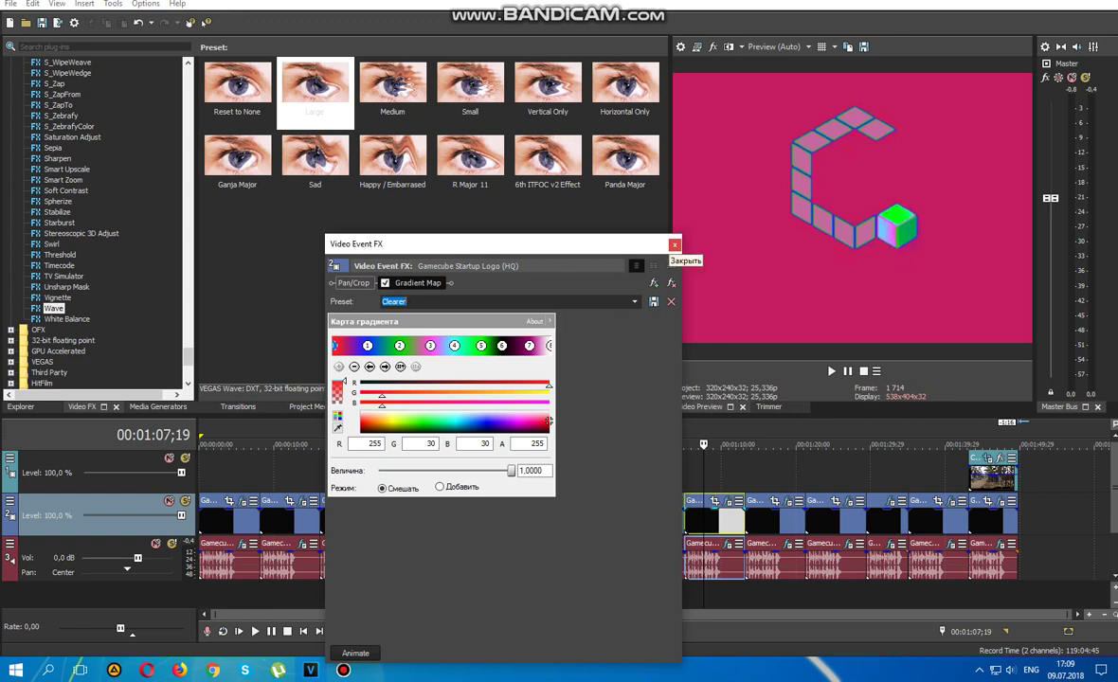
{"action": "left_click", "coordinate": [674, 245]}
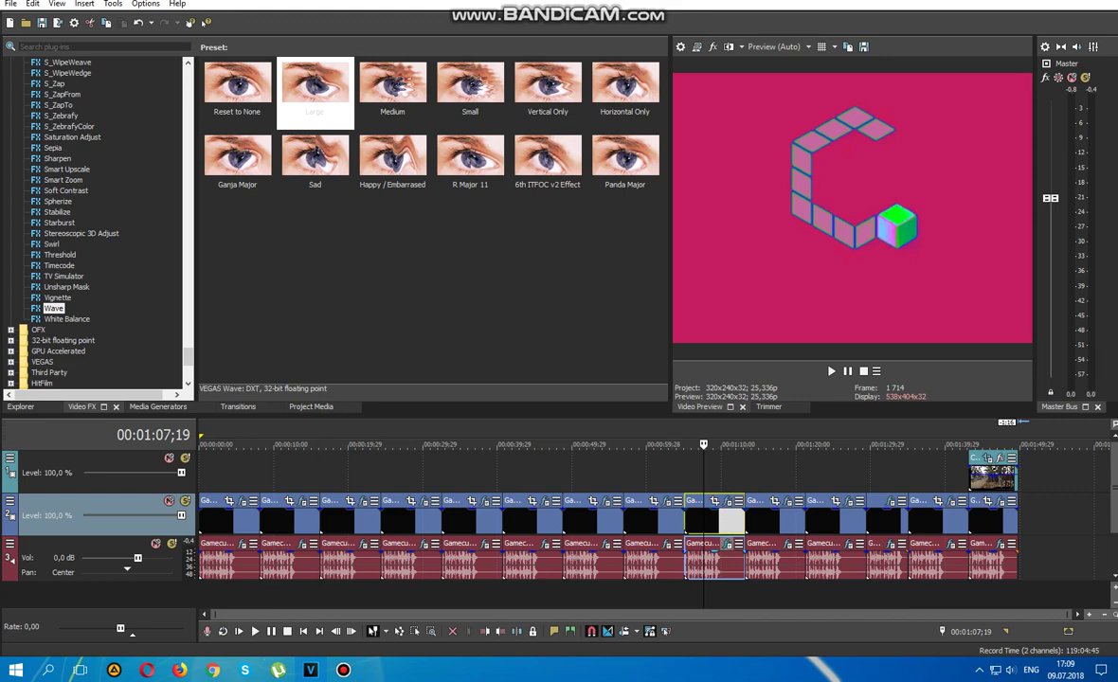
{"action": "left_click", "coordinate": [727, 545]}
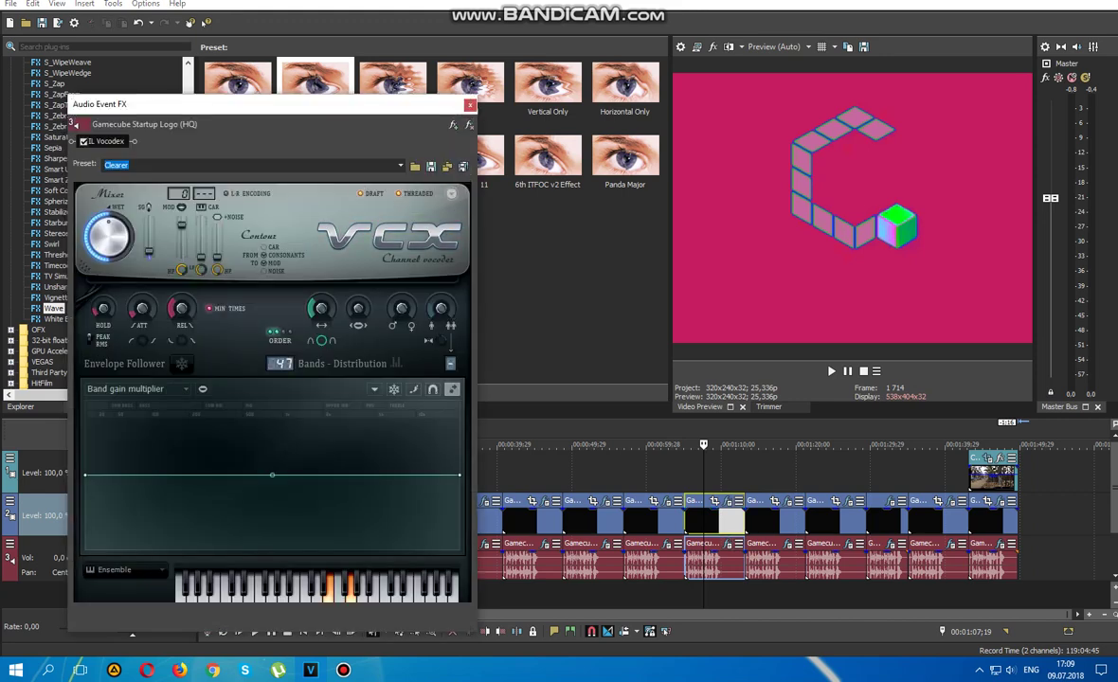
{"action": "left_click", "coordinate": [470, 106]}
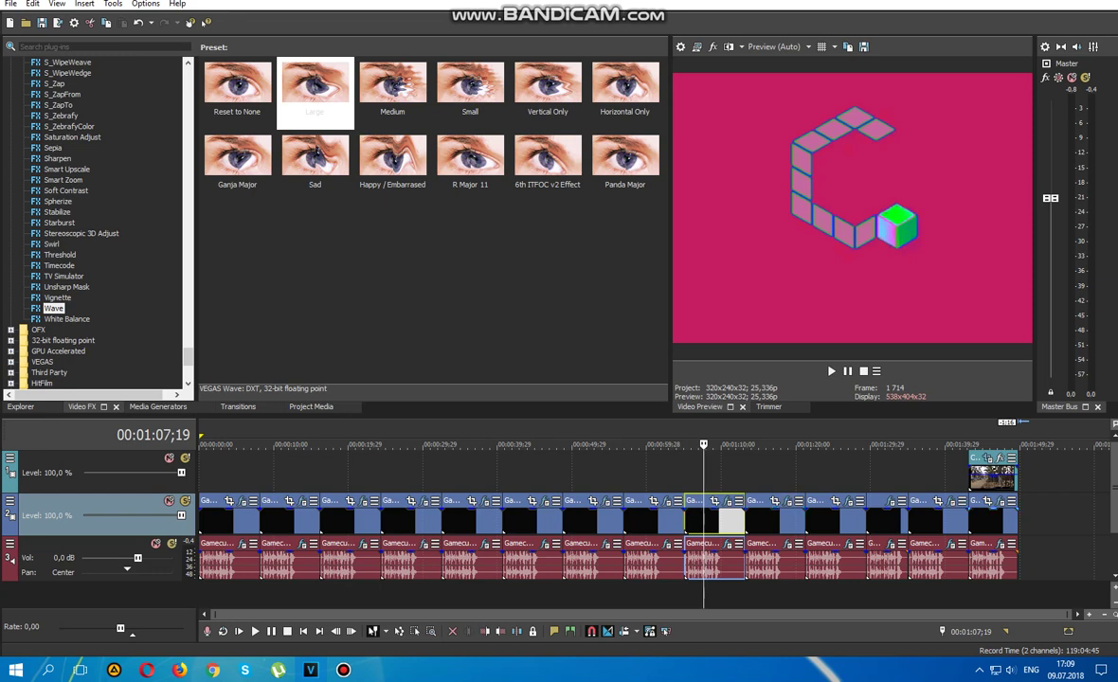
Preview the last clip near its end, and recheck the ninth clip's Gradient Map settings before closing them.
{"action": "left_click", "coordinate": [1015, 520]}
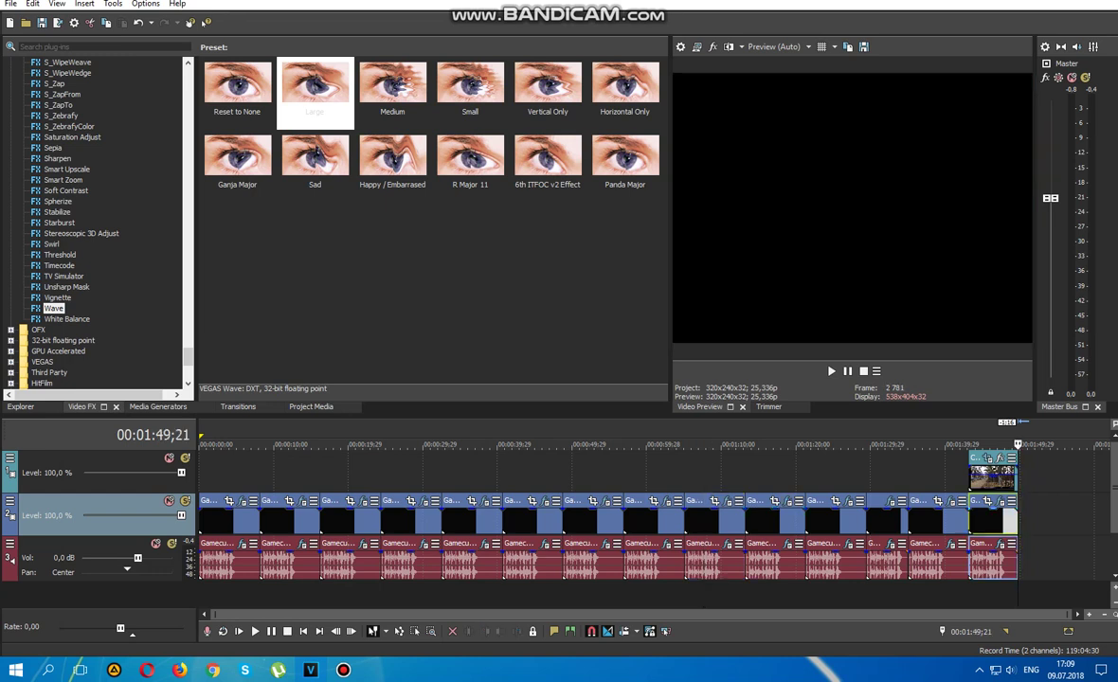
{"action": "left_click", "coordinate": [1009, 520]}
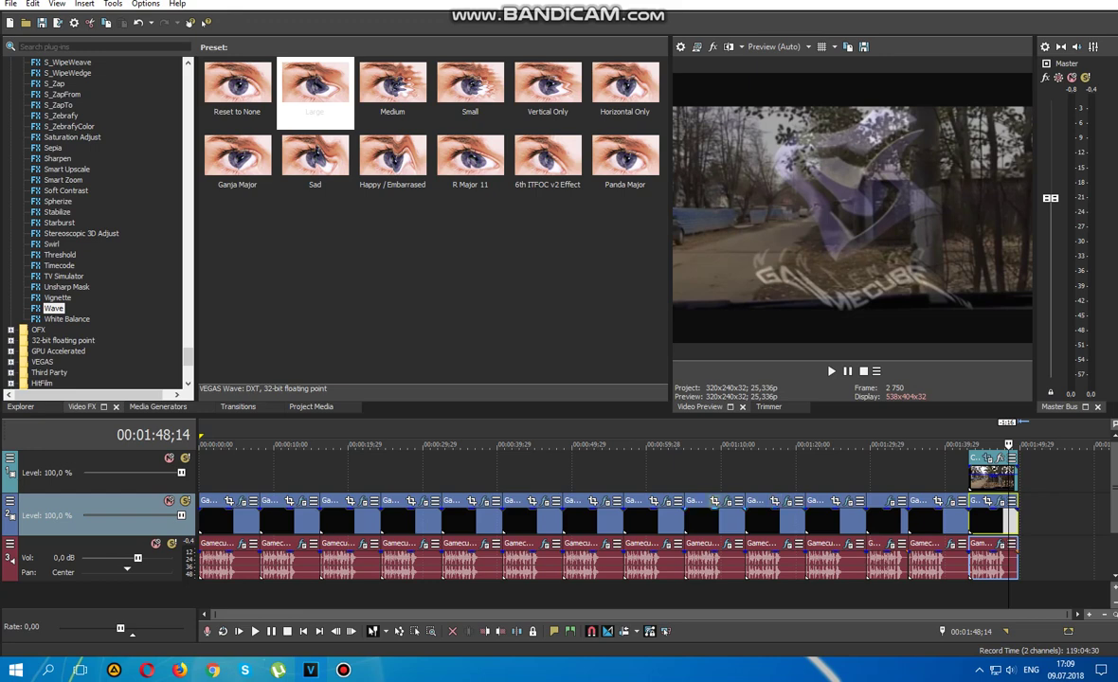
{"action": "left_click", "coordinate": [727, 500]}
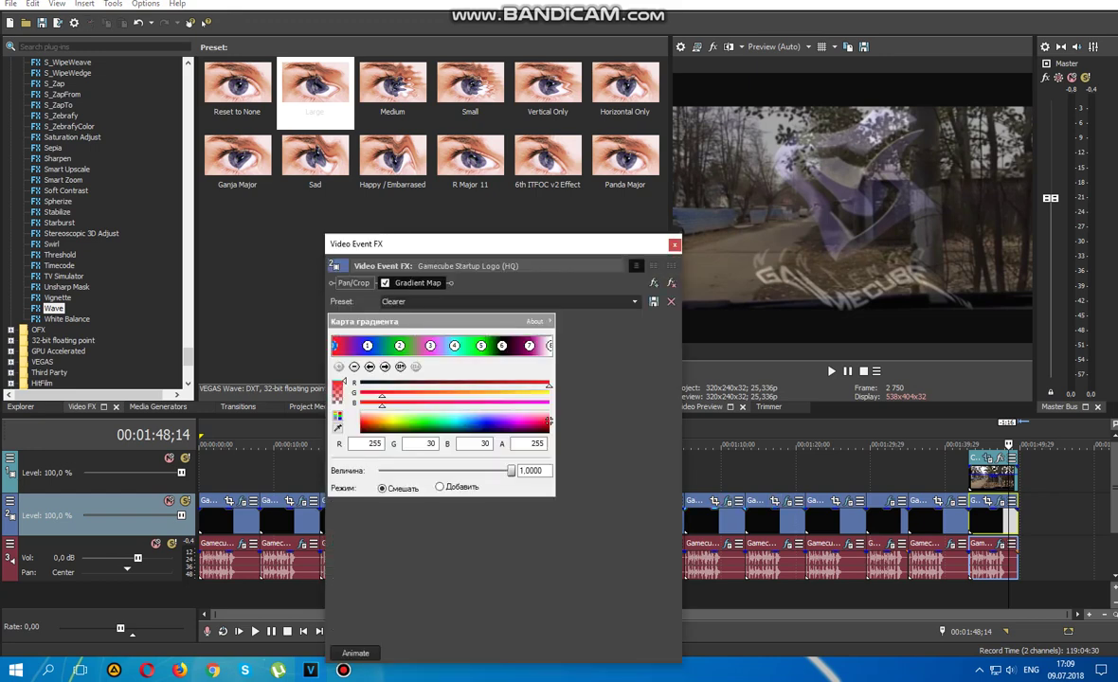
{"action": "left_click", "coordinate": [674, 245]}
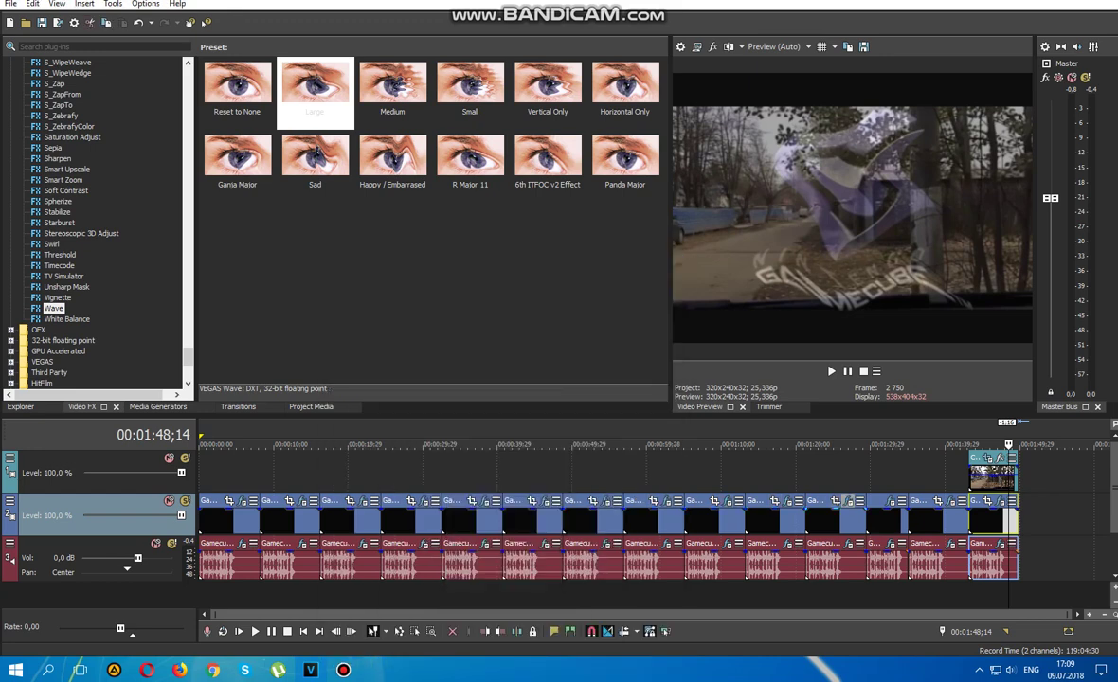
Inspect the eleventh clip's Gradient Map and IL Vocodex effects, also viewing the NewBlue AE Ghost settings, and close each effects window.
{"action": "left_click", "coordinate": [849, 500]}
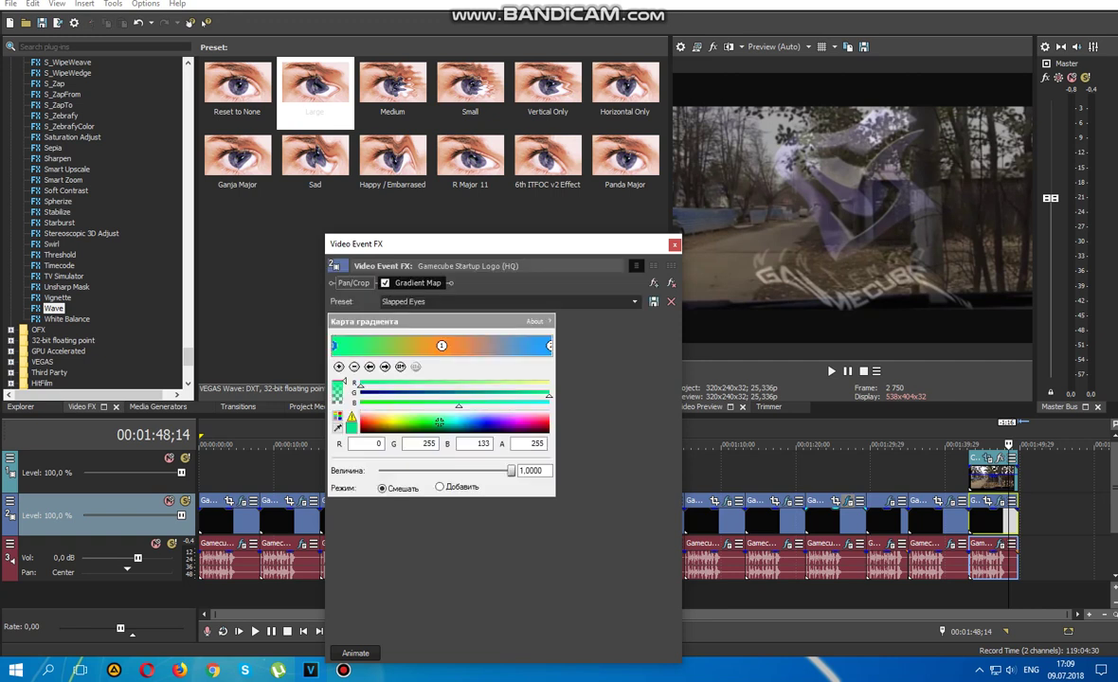
{"action": "left_click", "coordinate": [675, 245]}
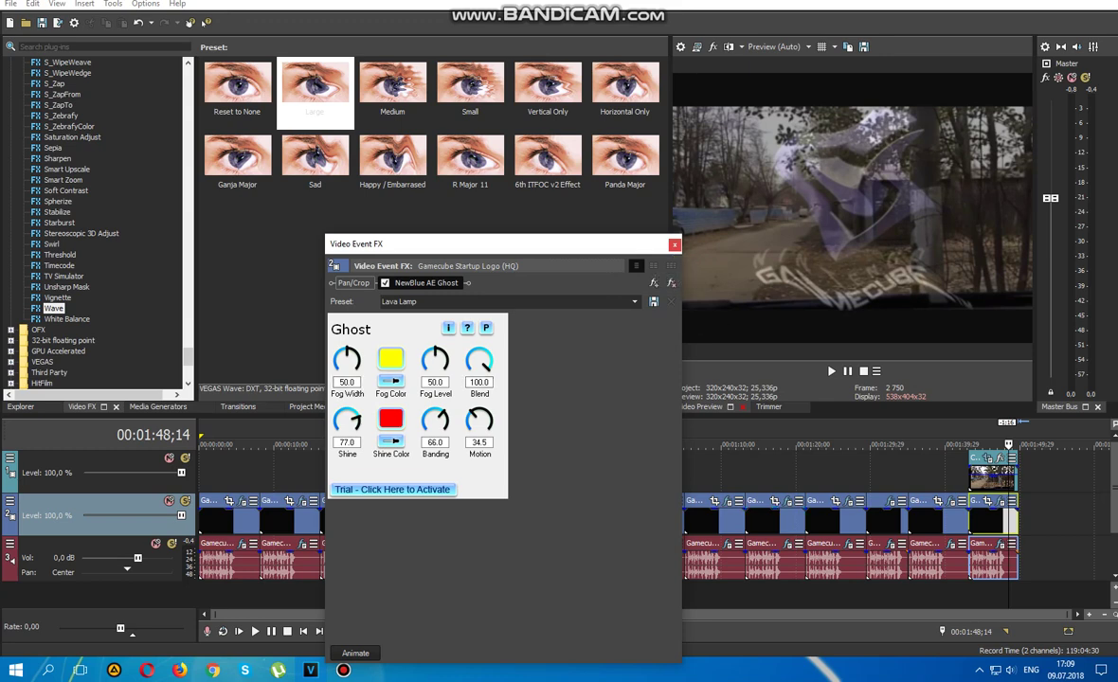
{"action": "left_click", "coordinate": [674, 245]}
{"action": "left_click", "coordinate": [849, 544]}
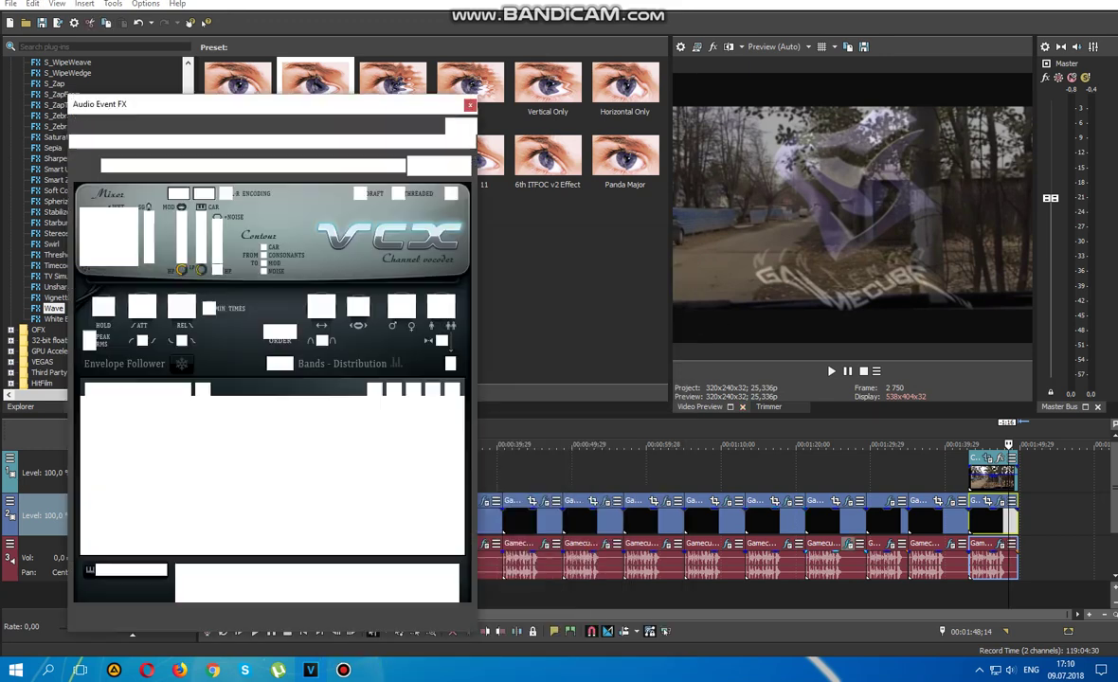
{"action": "left_click", "coordinate": [469, 105]}
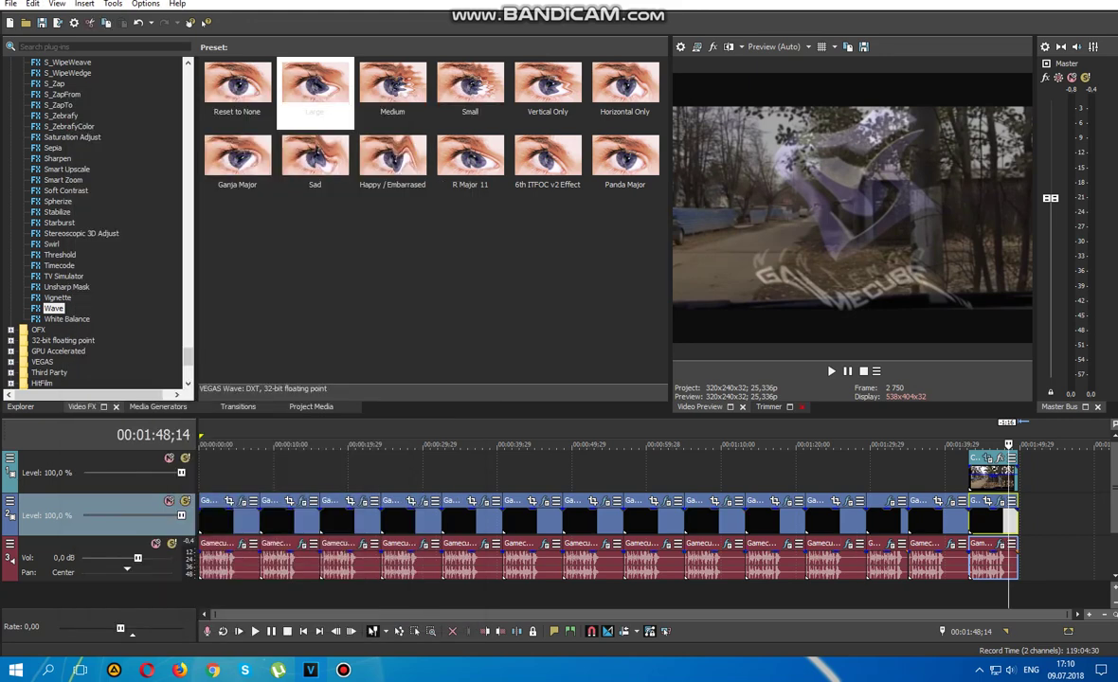
Examine the NewBlue AE Ghost settings on the tenth clip's video event, and close the effects window.
{"action": "left_click", "coordinate": [753, 519]}
{"action": "left_click", "coordinate": [789, 501]}
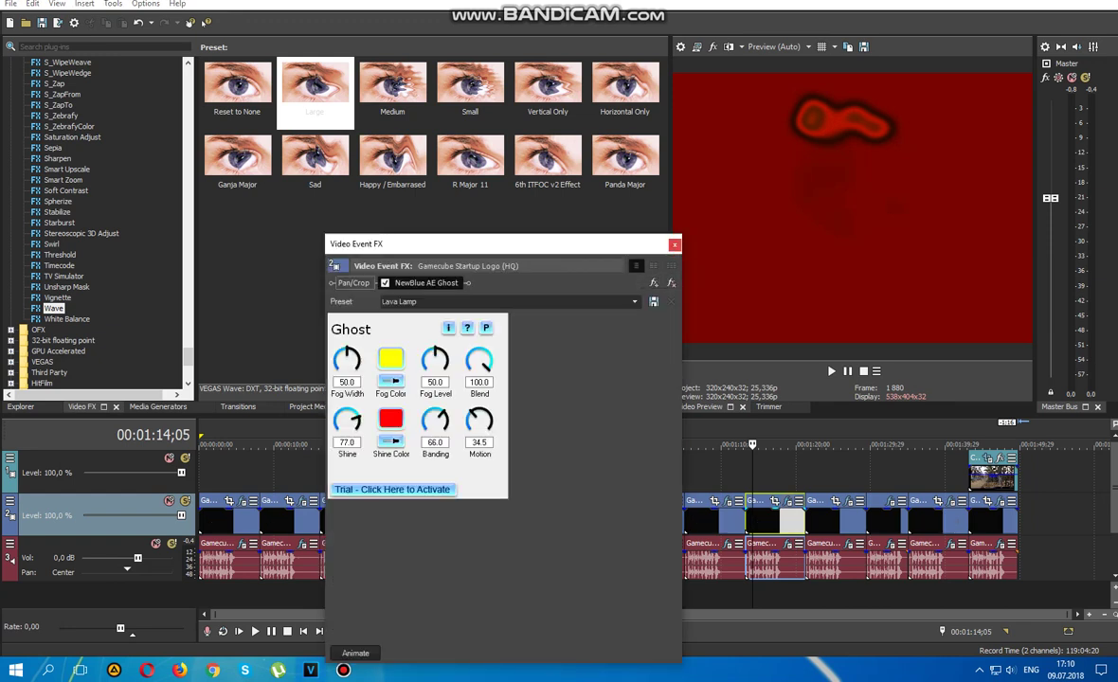
{"action": "left_click", "coordinate": [674, 244]}
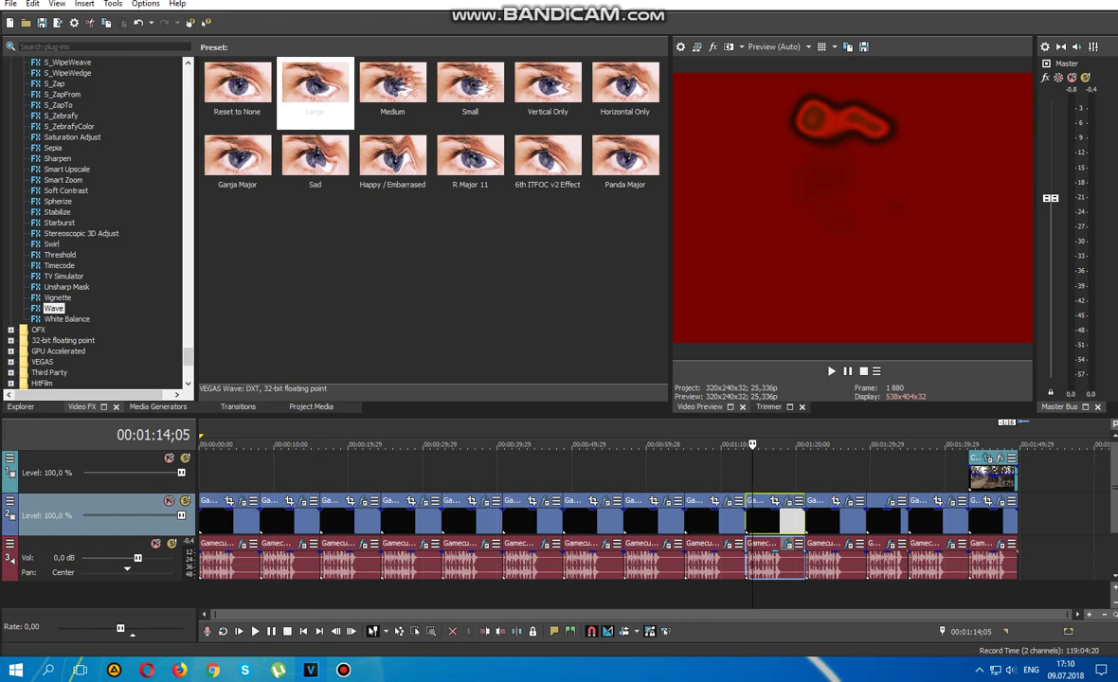
Examine the tenth clip's ExpressFX Delay and Pitch Shift audio effects, including the semitone shift, and close the effects window.
{"action": "left_click", "coordinate": [788, 544]}
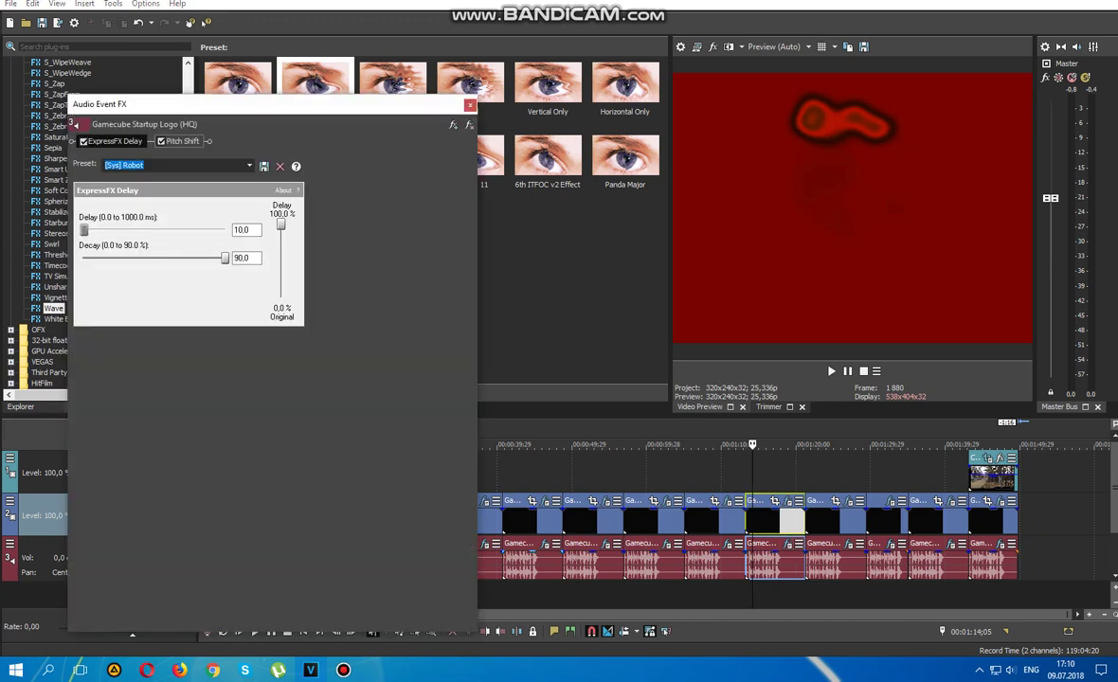
{"action": "left_click", "coordinate": [182, 141]}
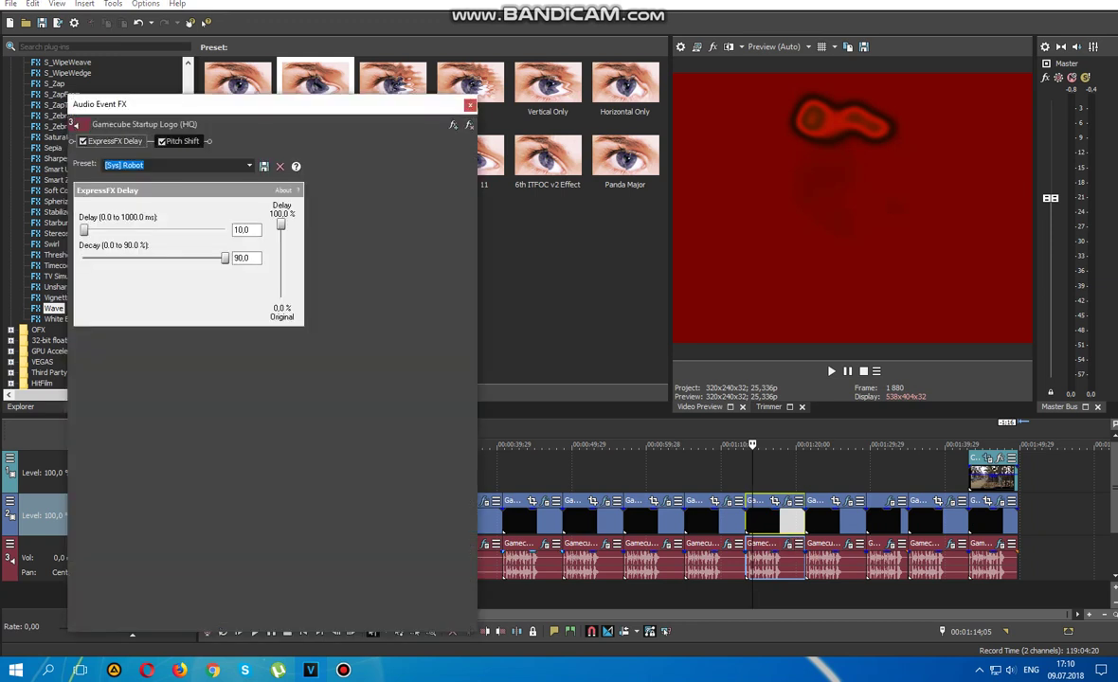
{"action": "left_click", "coordinate": [259, 207]}
{"action": "double_click", "coordinate": [250, 207]}
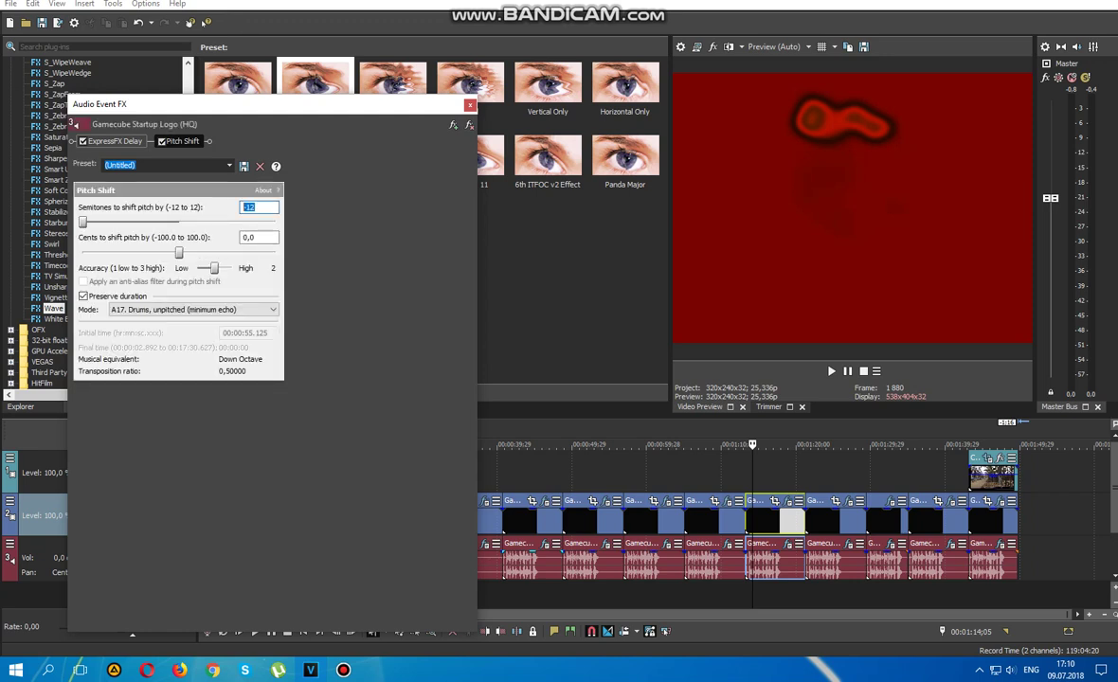
{"action": "left_click", "coordinate": [470, 106]}
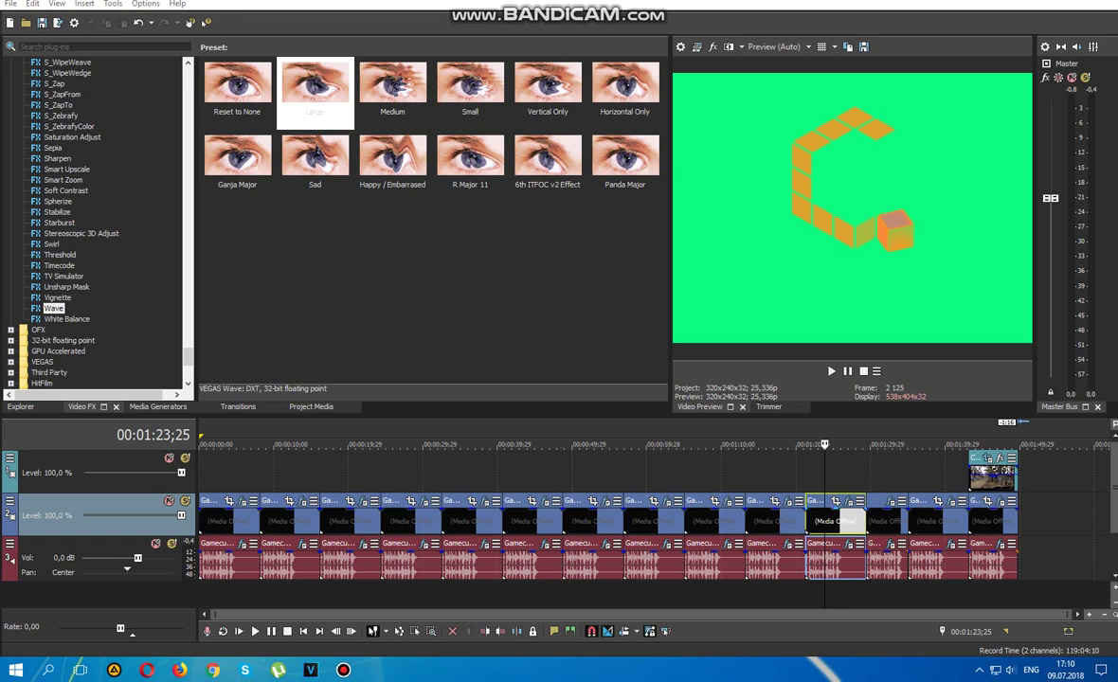
Examine the RGB values of all three colour points in the eleventh clip's Gradient Map, and close the effects window.
{"action": "left_click", "coordinate": [849, 502]}
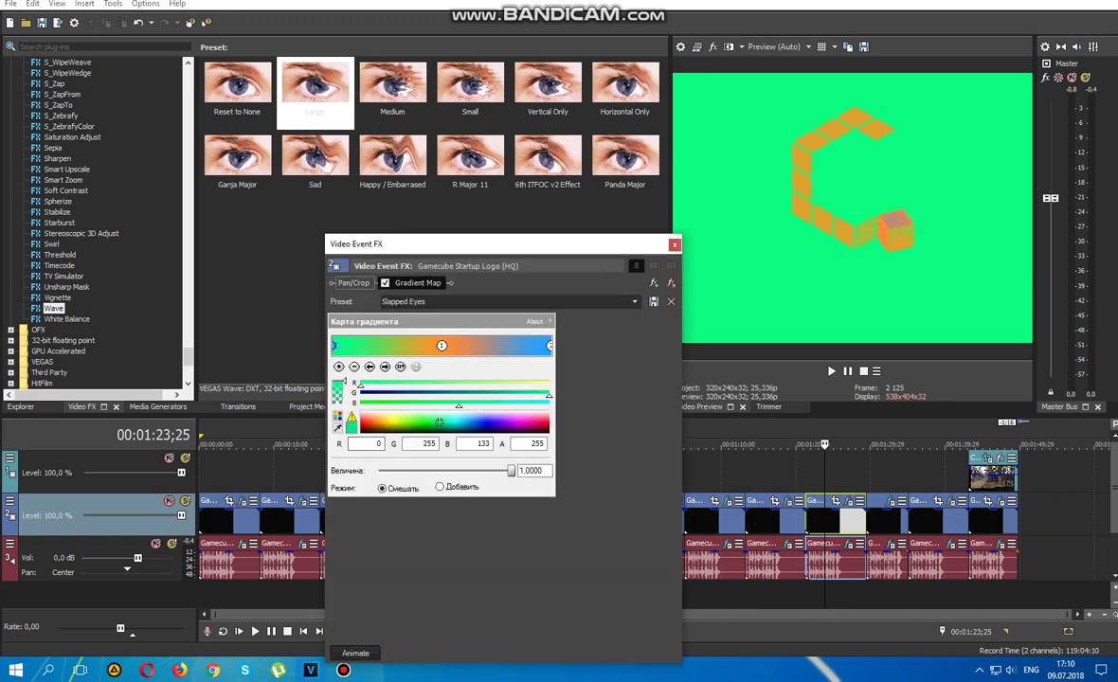
{"action": "key", "text": "Tab"}
{"action": "key", "text": "Tab"}
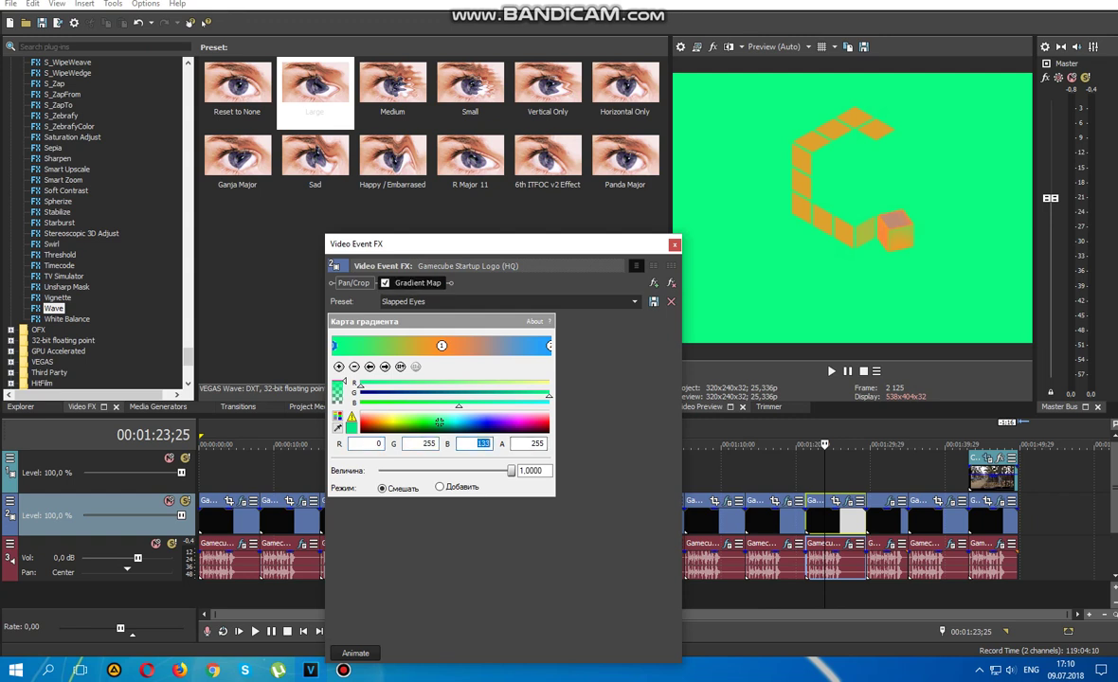
{"action": "left_click", "coordinate": [442, 345]}
{"action": "double_click", "coordinate": [374, 443]}
{"action": "left_click", "coordinate": [423, 443]}
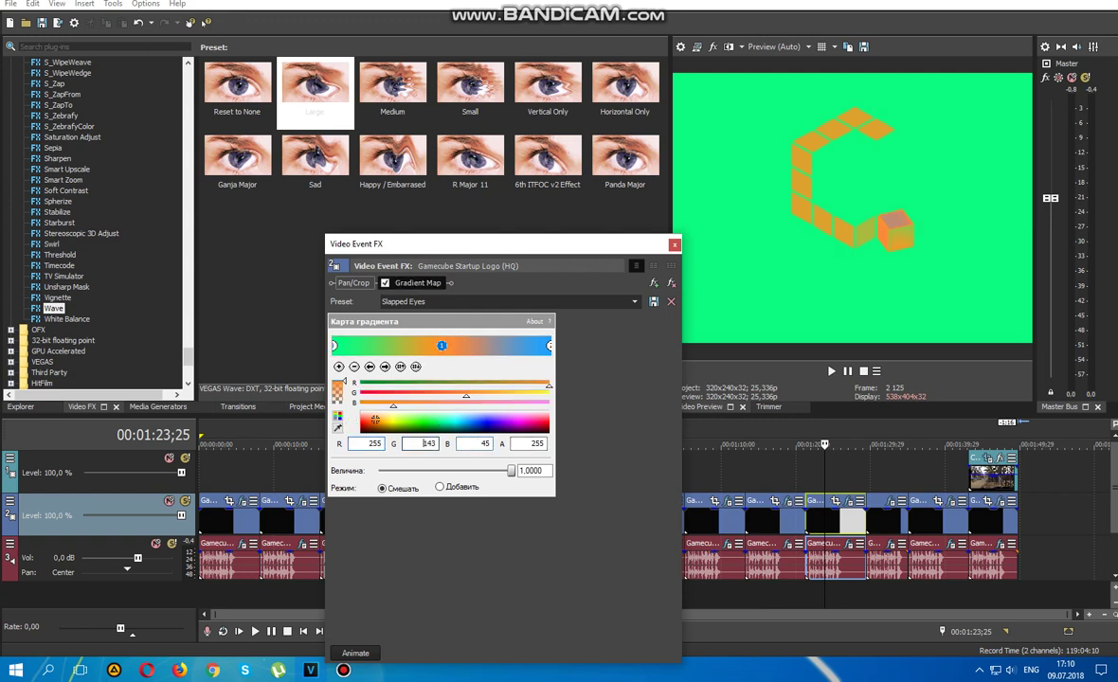
{"action": "key", "text": "Tab"}
{"action": "left_click", "coordinate": [549, 346]}
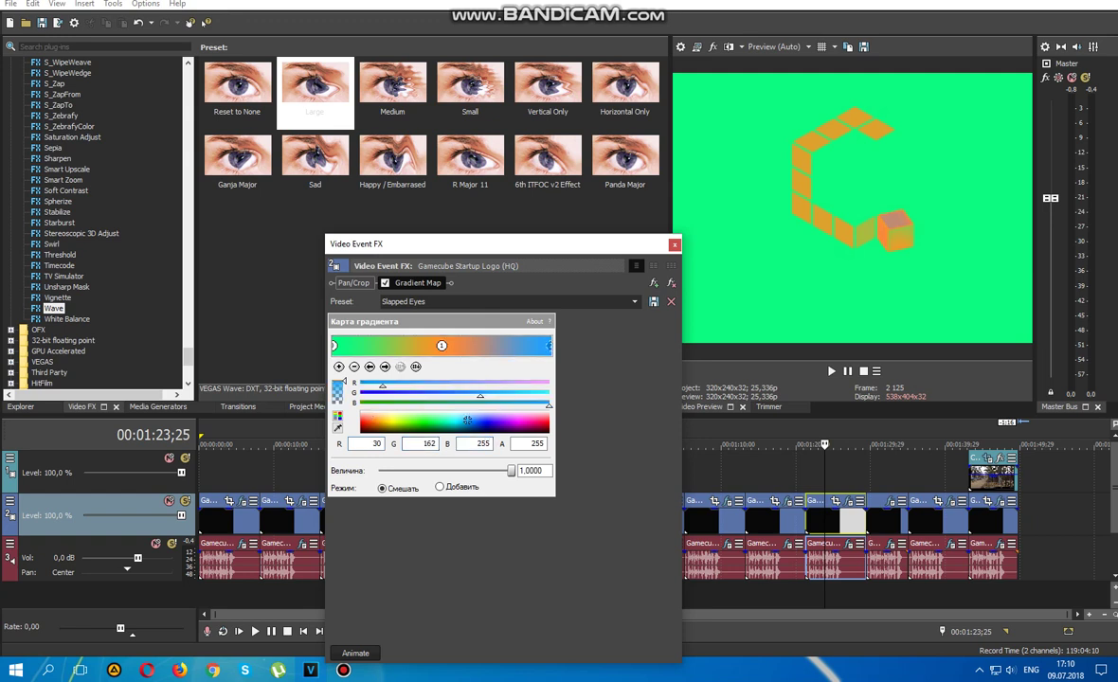
{"action": "double_click", "coordinate": [376, 444]}
{"action": "key", "text": "Tab"}
{"action": "key", "text": "Tab"}
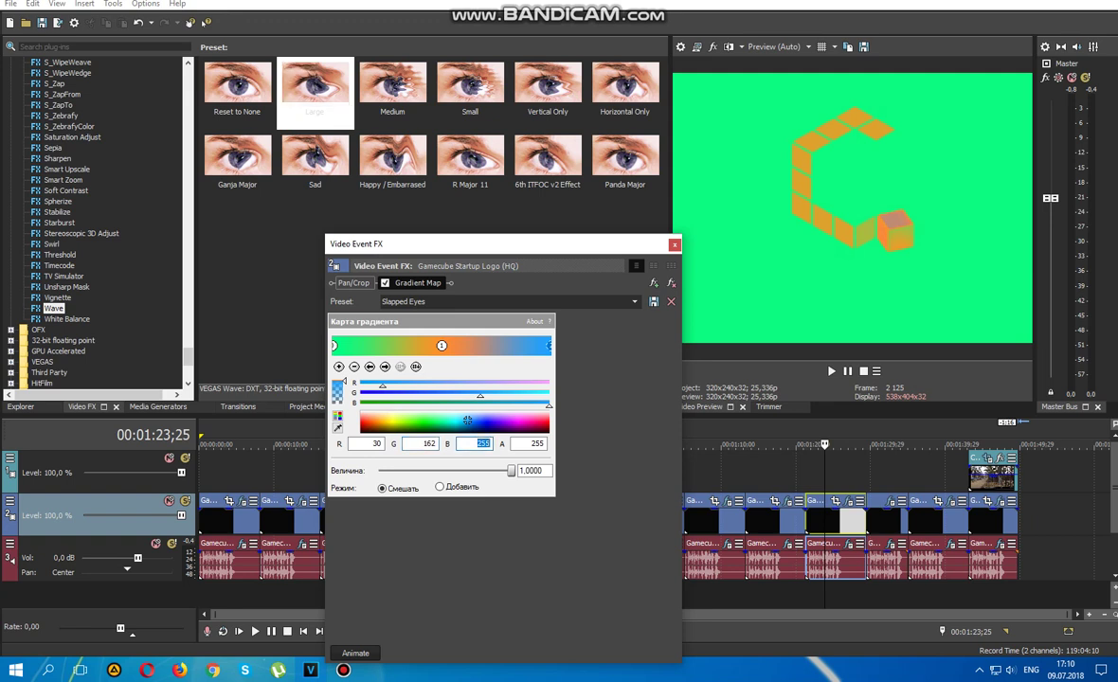
{"action": "key", "text": "Escape"}
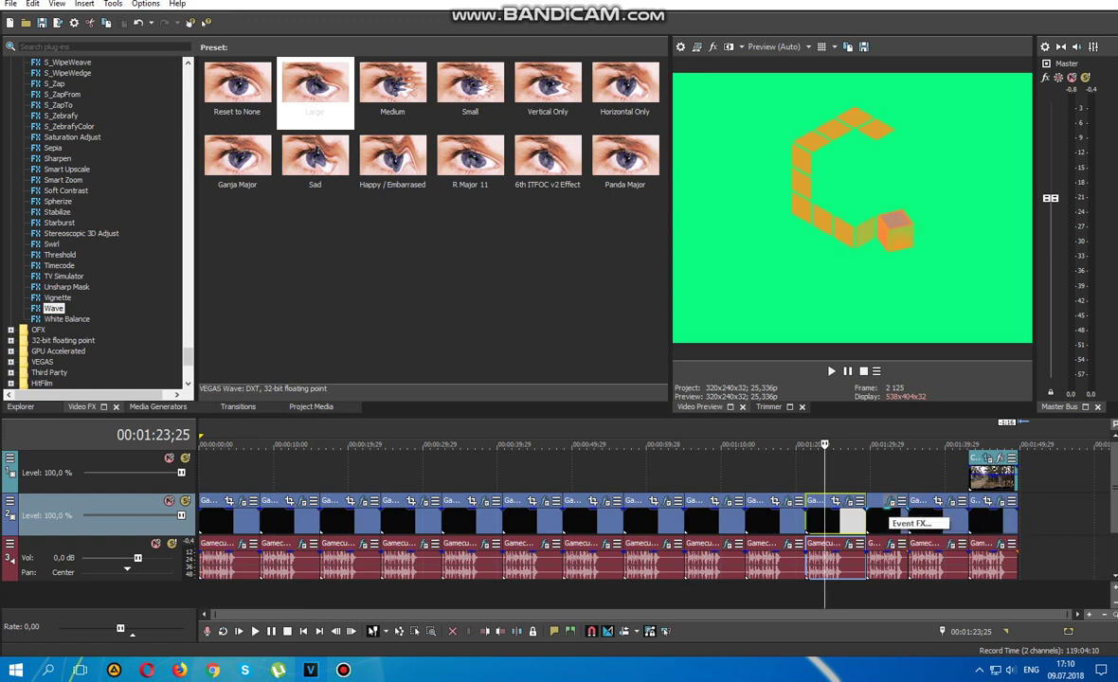
Inspect the twelfth clip's Gradient Map colour points and its IL Vocodex audio effect, closing each effects window.
{"action": "left_click", "coordinate": [879, 518]}
{"action": "left_click", "coordinate": [890, 503]}
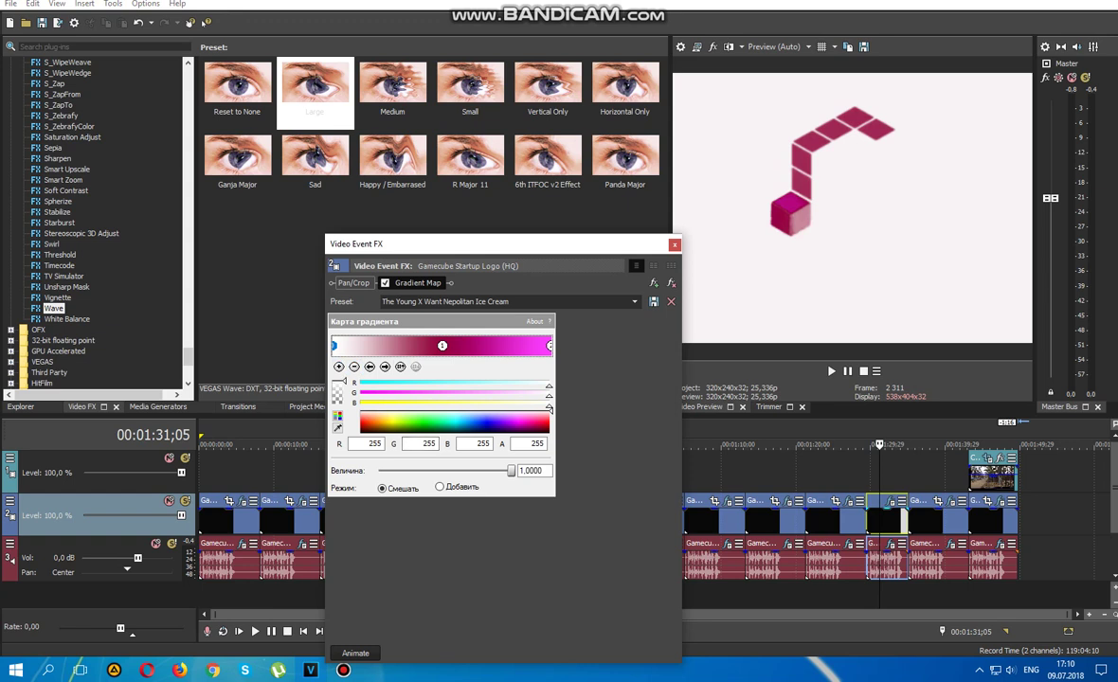
{"action": "left_click", "coordinate": [441, 345]}
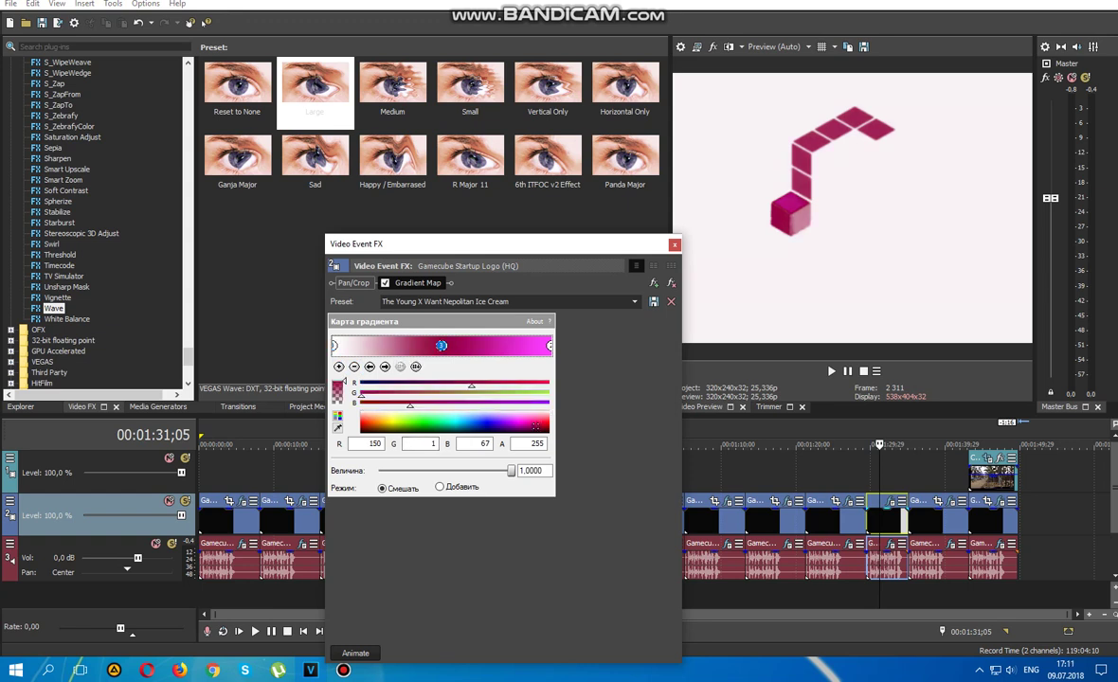
{"action": "left_click", "coordinate": [550, 346]}
{"action": "left_click", "coordinate": [675, 245]}
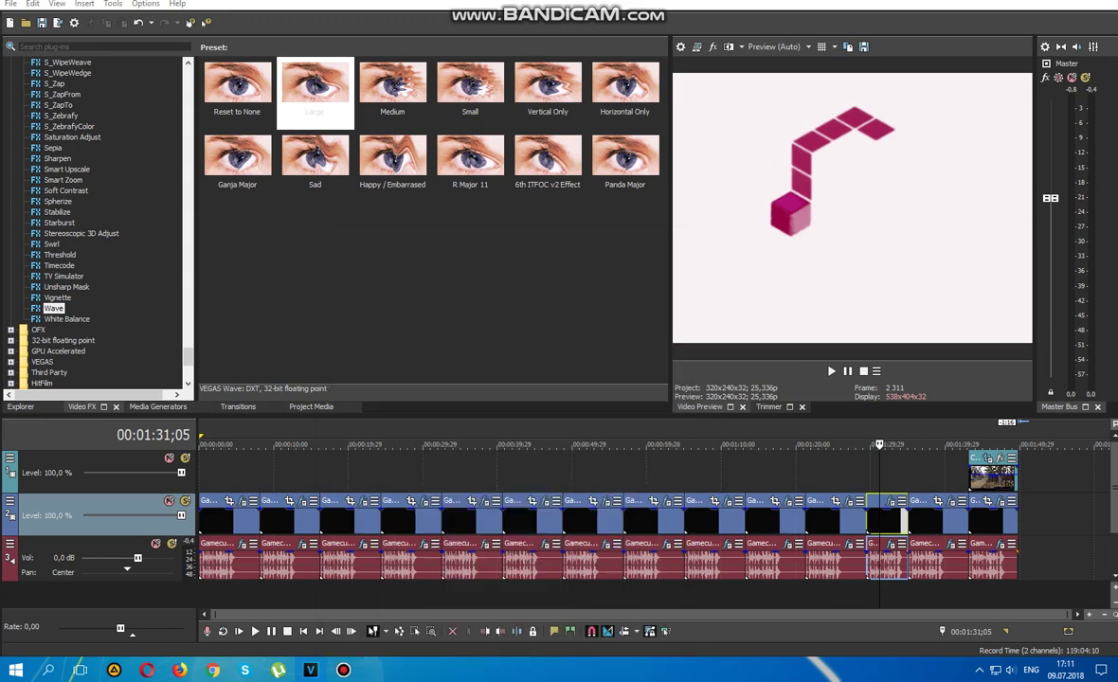
{"action": "left_click", "coordinate": [889, 546]}
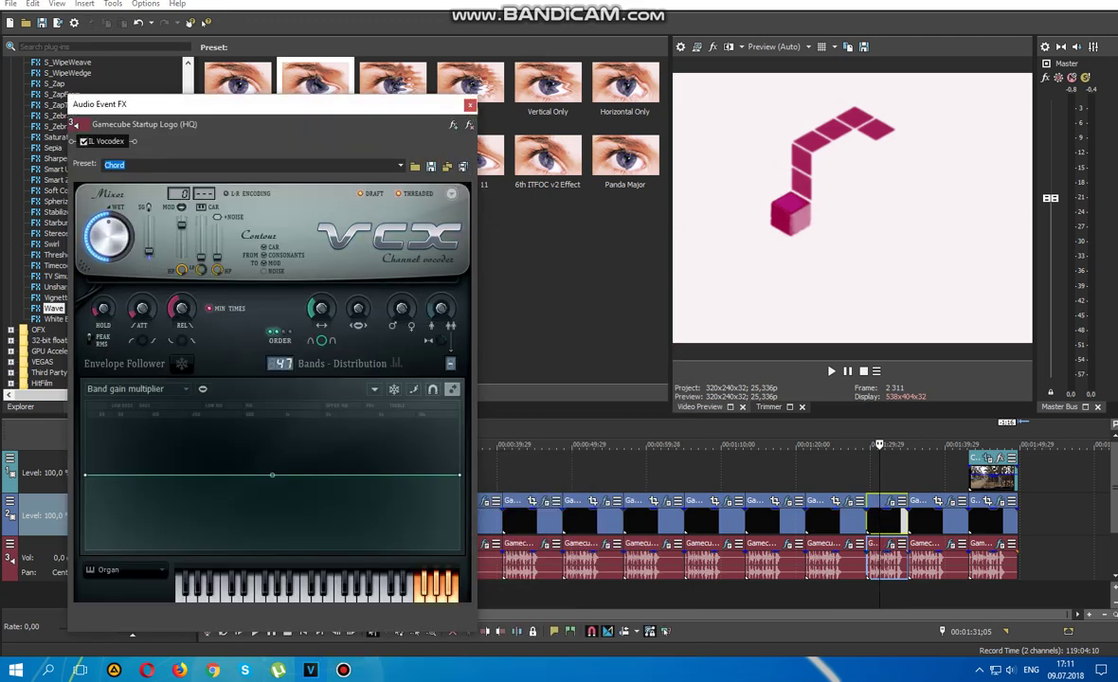
{"action": "left_click", "coordinate": [469, 106]}
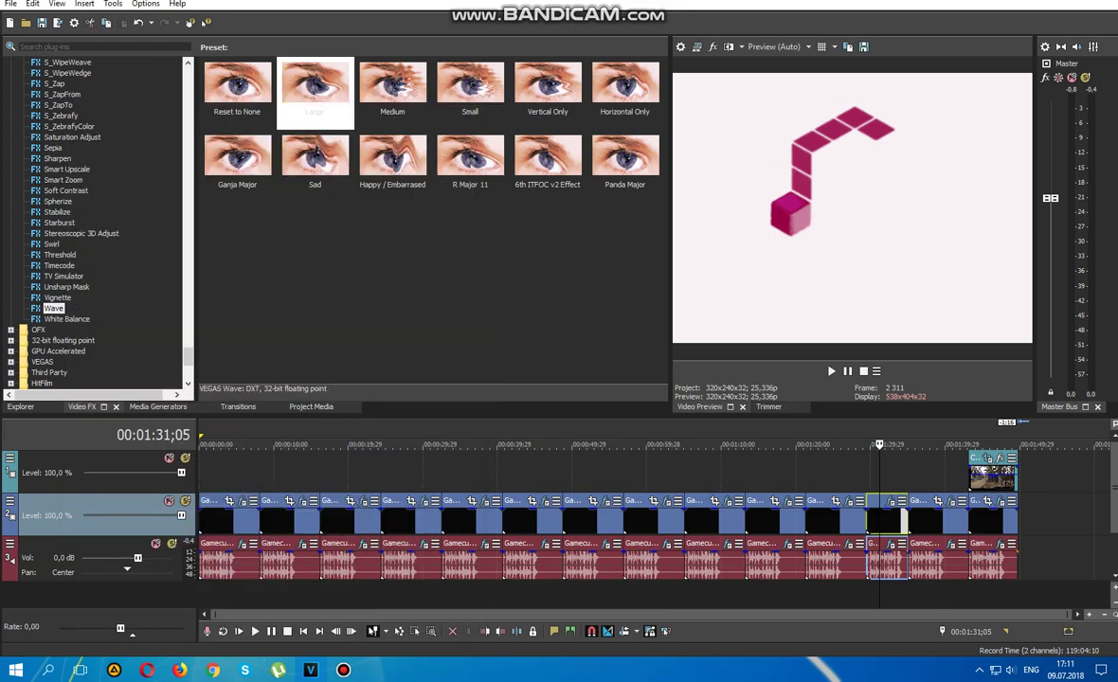
Examine the thirteenth clip's Gradient Map settings and preset list, keeping the Blue Light preset.
{"action": "left_click", "coordinate": [941, 520]}
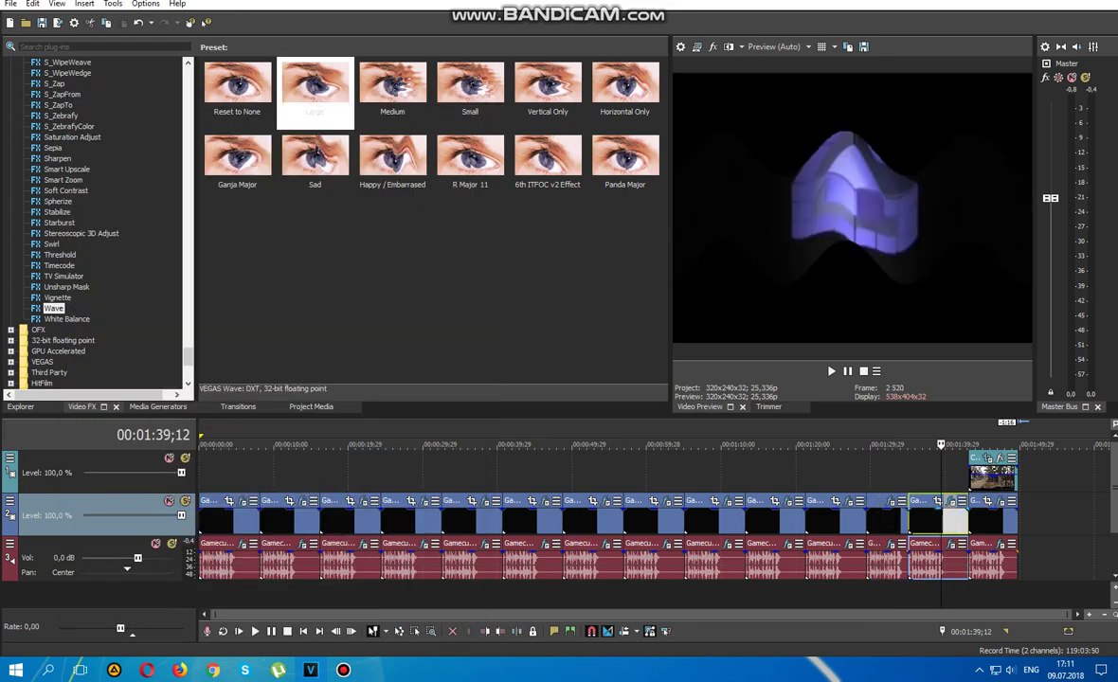
{"action": "left_click", "coordinate": [951, 501]}
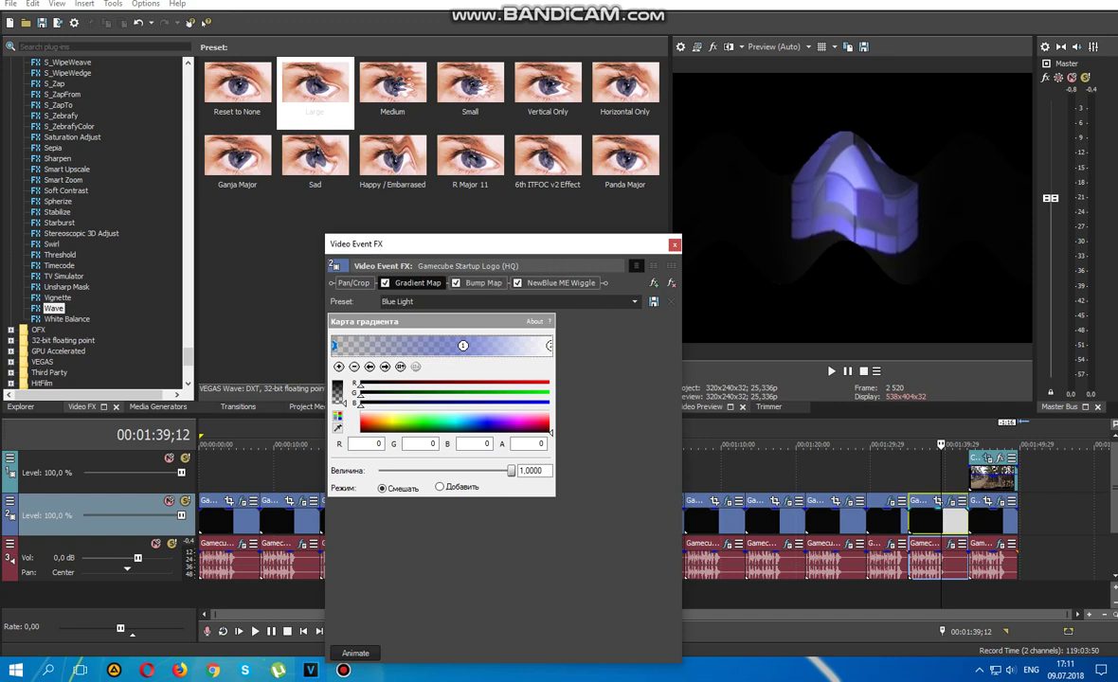
{"action": "left_click", "coordinate": [634, 302]}
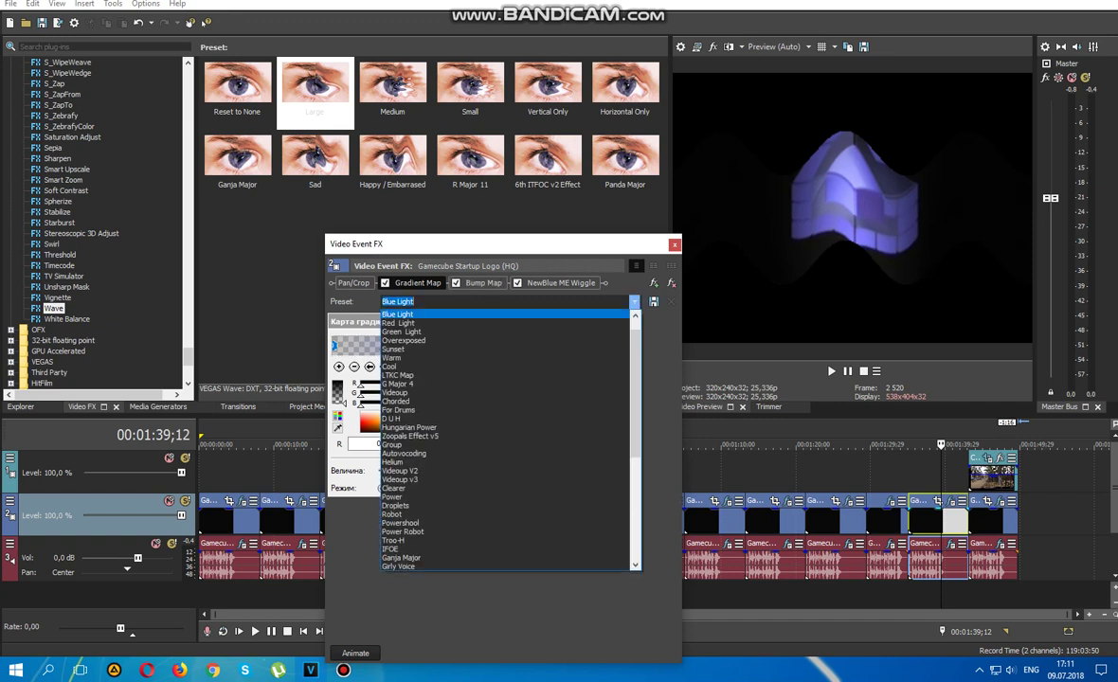
{"action": "left_click", "coordinate": [597, 313]}
Review the Bump Map settings and preset list on the thirteenth clip, keeping the Spotlight Up (flat) preset.
{"action": "left_click", "coordinate": [483, 284]}
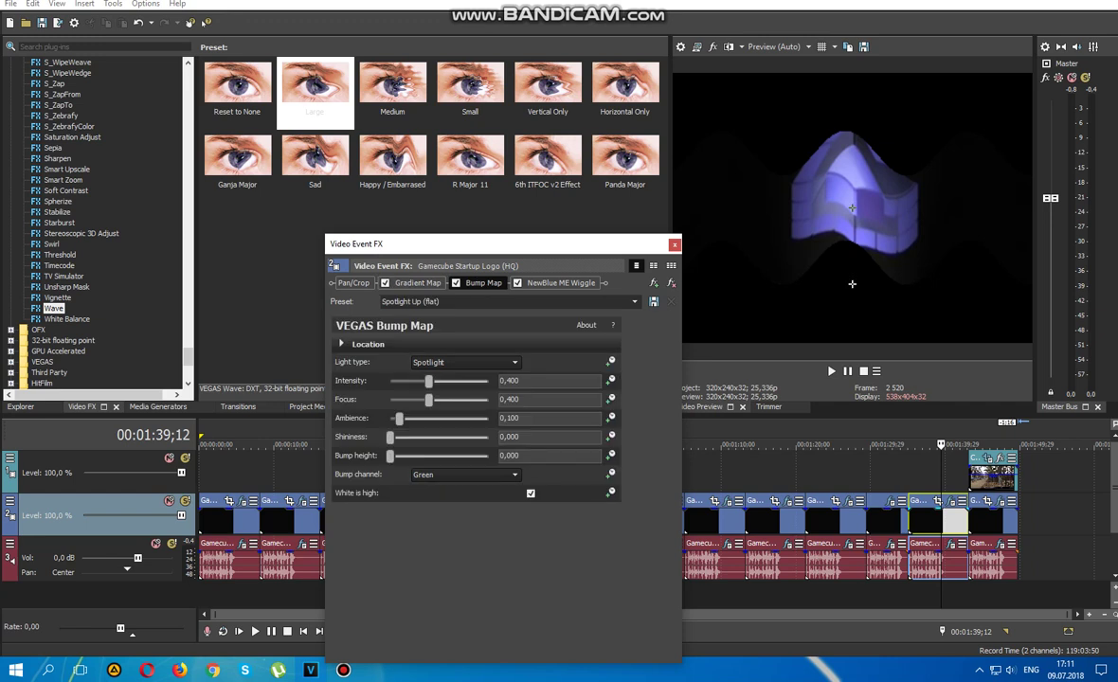
{"action": "key", "text": "Tab"}
{"action": "key", "text": "alt+Down"}
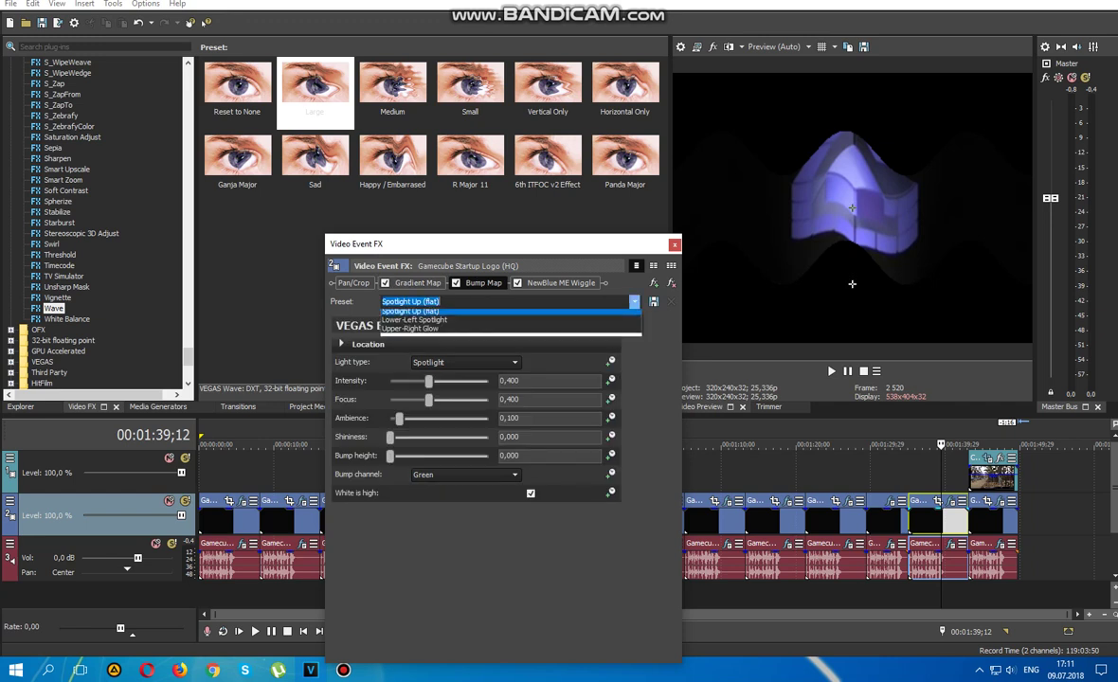
{"action": "key", "text": "Down"}
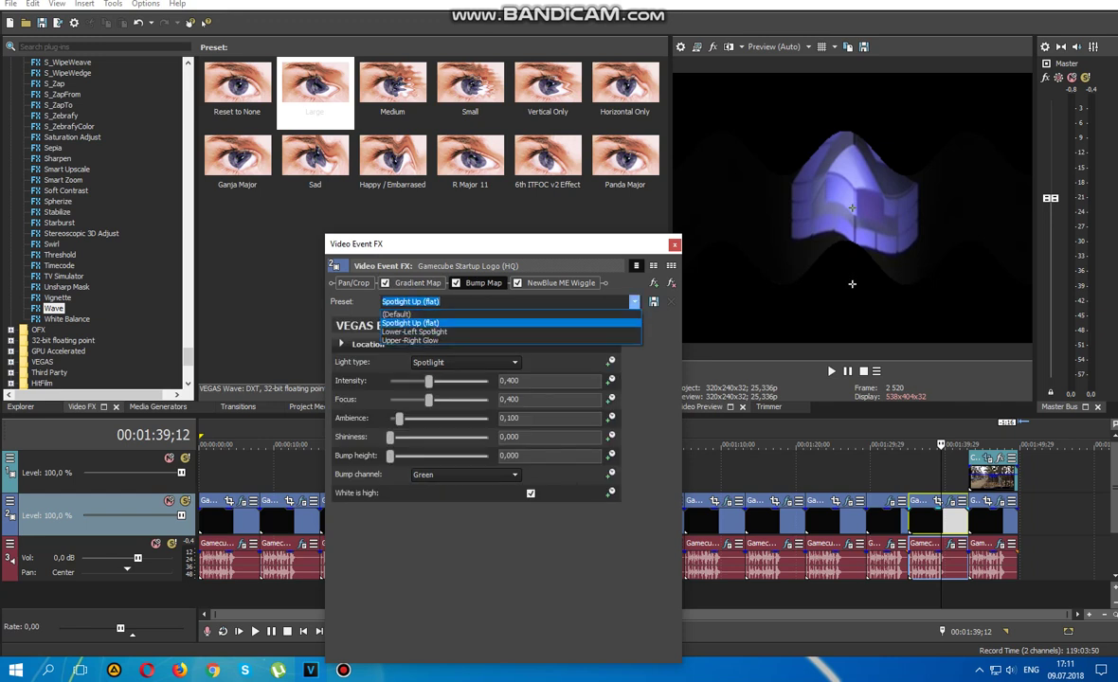
{"action": "left_click", "coordinate": [410, 323]}
Examine the thirteenth clip's NewBlue ME Wiggle rate, strength, drift, crop, edges and orientation settings.
{"action": "left_click", "coordinate": [561, 283]}
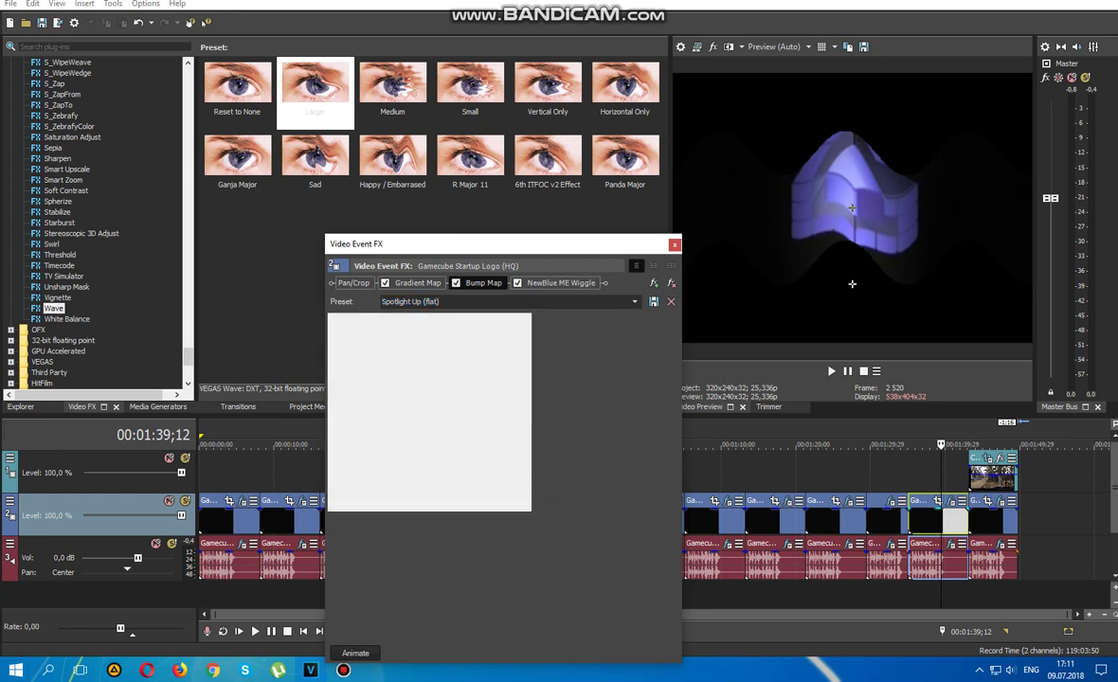
{"action": "double_click", "coordinate": [347, 383]}
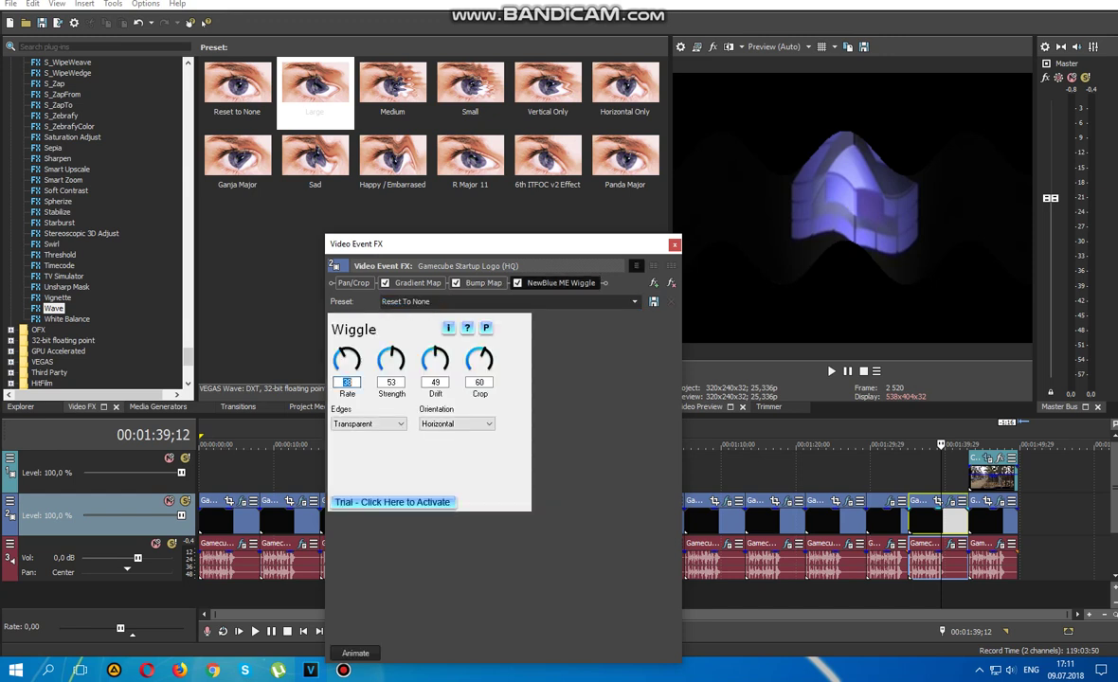
{"action": "double_click", "coordinate": [392, 382]}
{"action": "key", "text": "Tab"}
{"action": "key", "text": "Tab"}
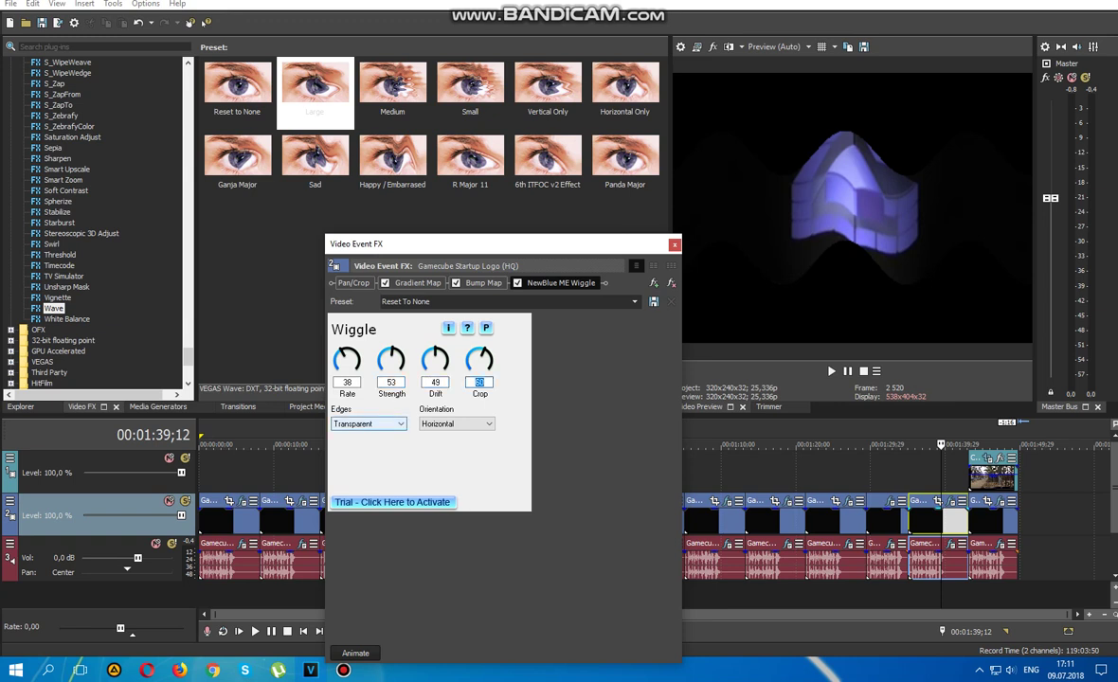
{"action": "left_click", "coordinate": [370, 424]}
{"action": "left_click", "coordinate": [362, 455]}
{"action": "key", "text": "Tab"}
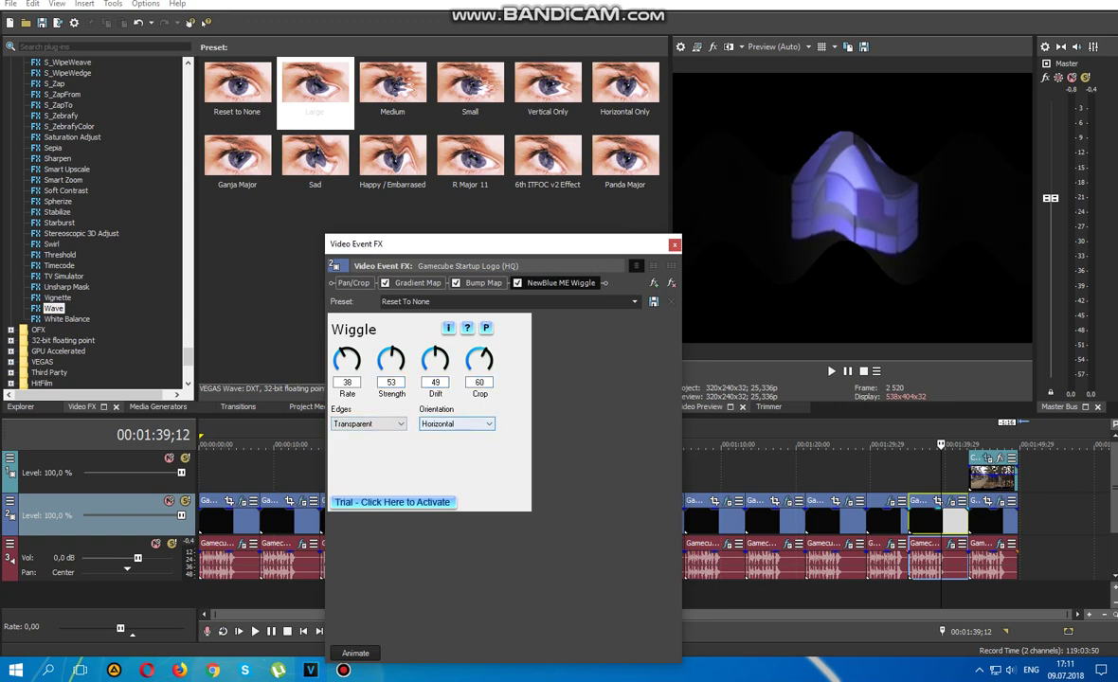
{"action": "key", "text": "alt+Down"}
{"action": "key", "text": "Return"}
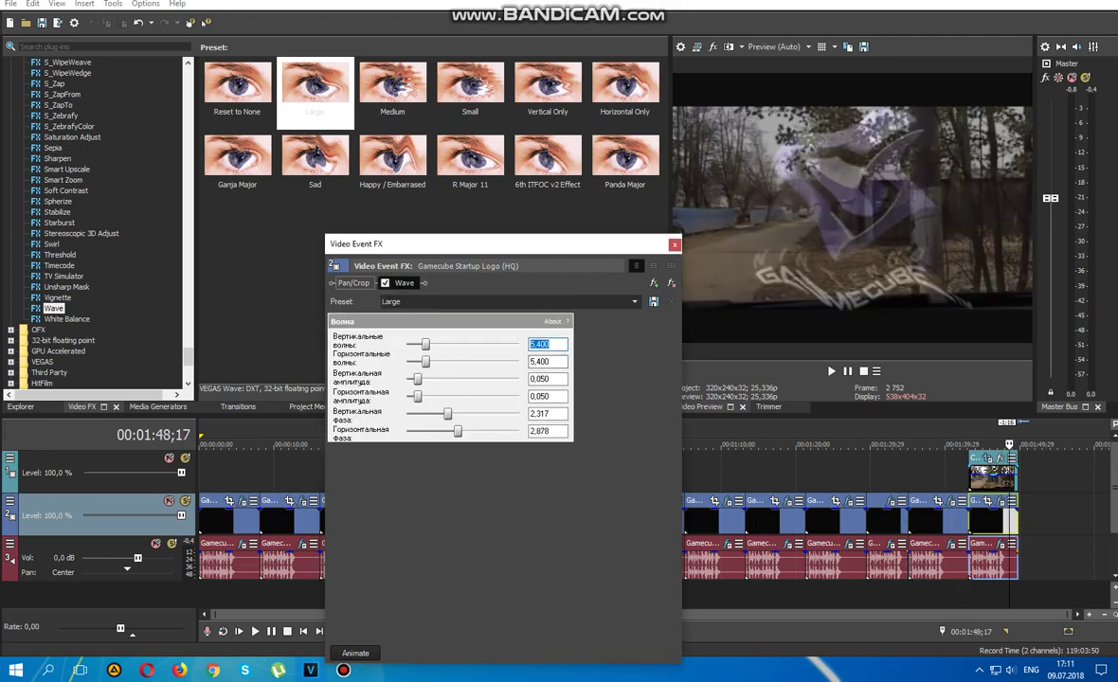
Inspect the last clip's Wave effect values and its Reverb and Orange Vocoder audio effects, and close the effects window.
{"action": "key", "text": "Tab"}
{"action": "key", "text": "Tab"}
{"action": "key", "text": "Tab"}
{"action": "key", "text": "Tab"}
{"action": "key", "text": "Tab"}
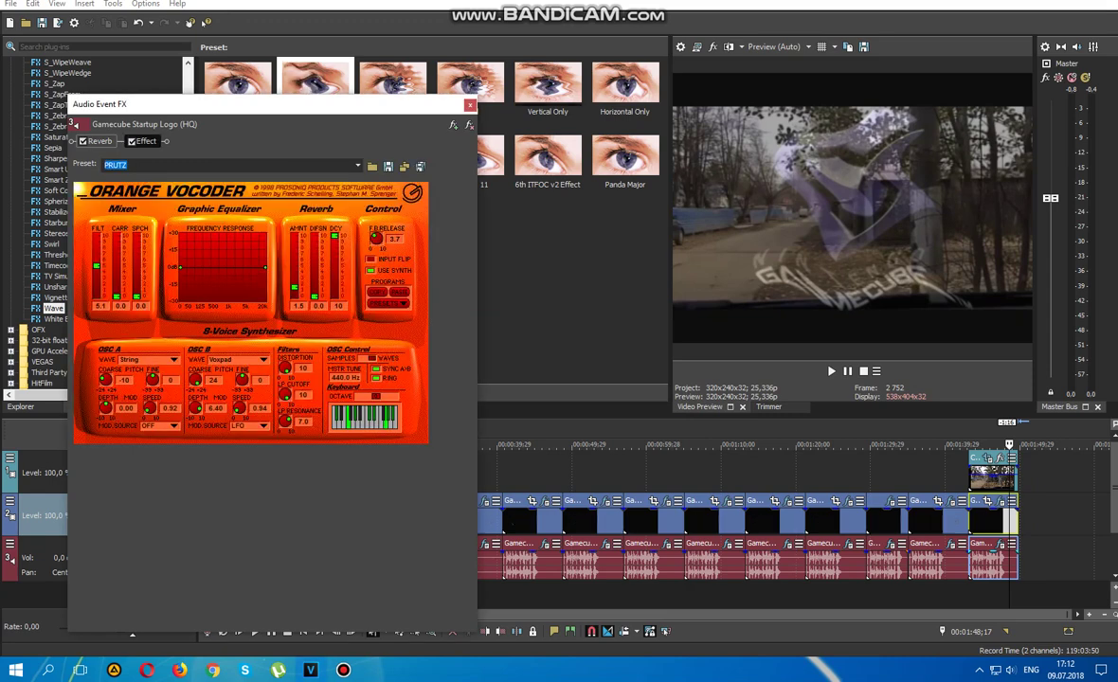
{"action": "key", "text": "alt+F4"}
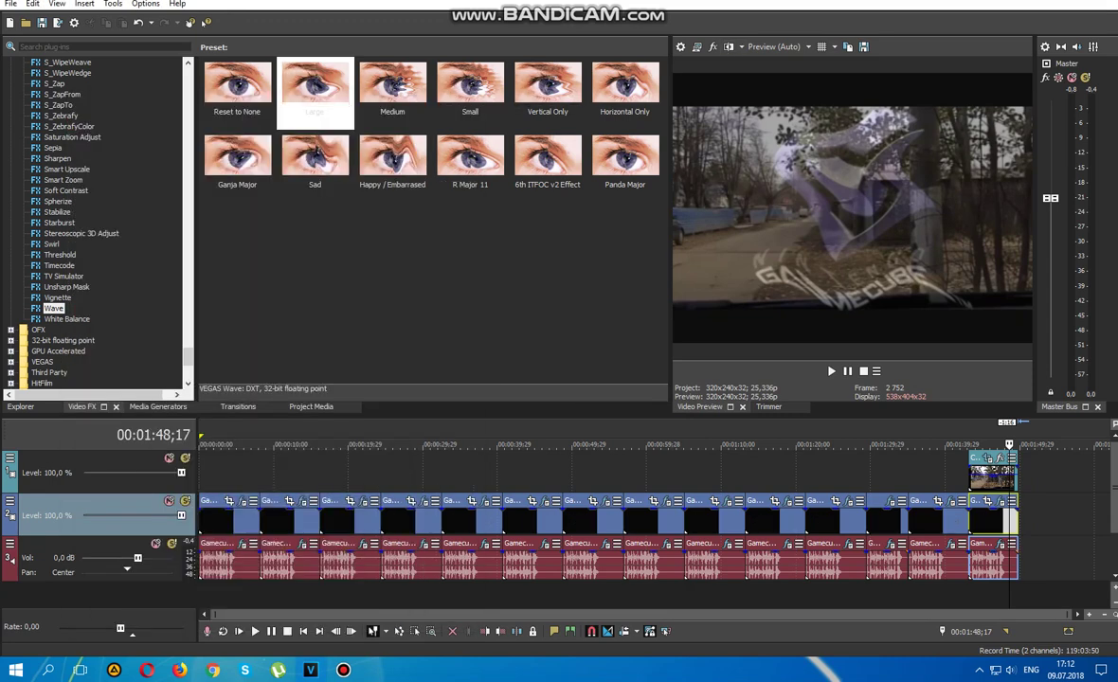